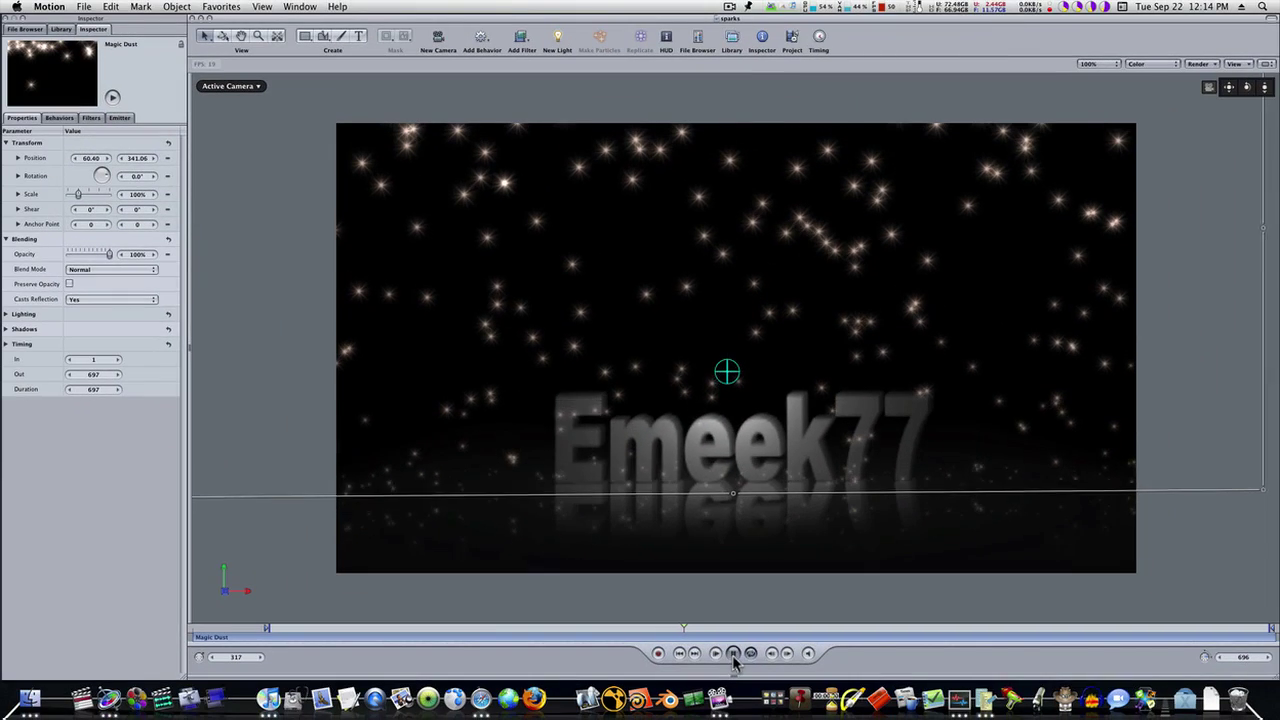
# Inspect the finished sparks scene from an orbited Perspective view, then return to the Camera view
pyautogui.click(257, 90)
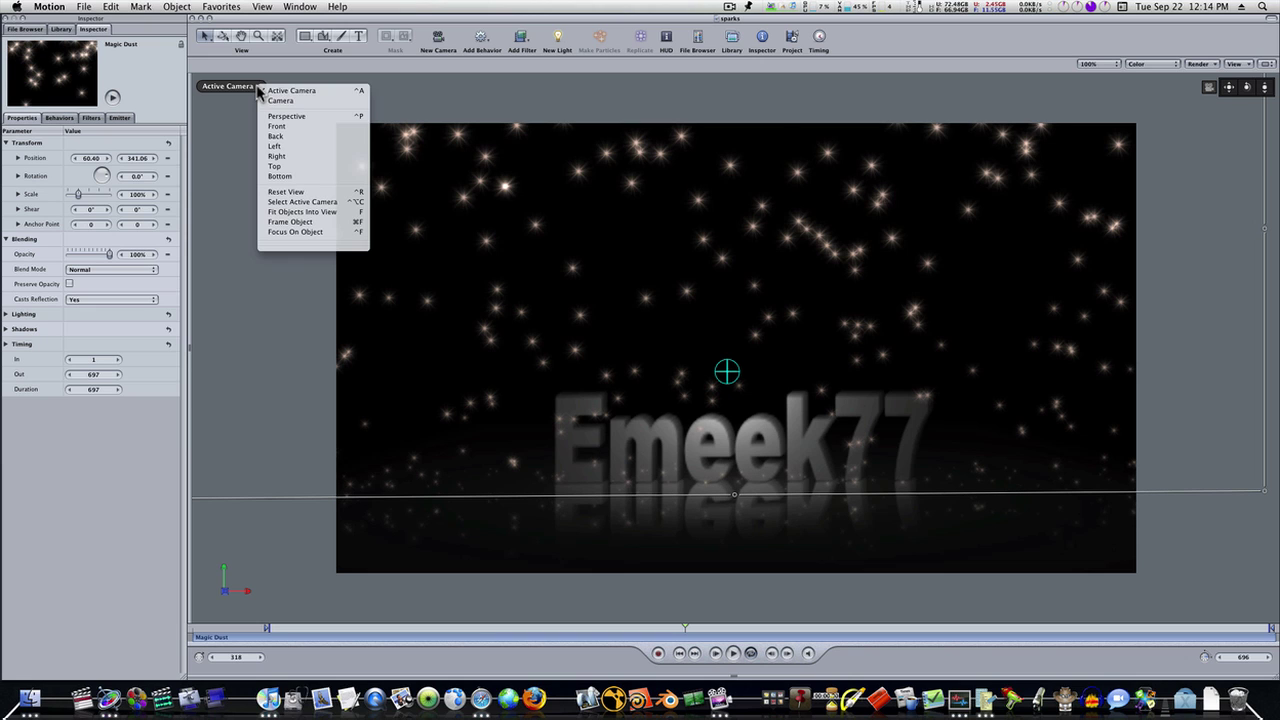
pyautogui.click(273, 120)
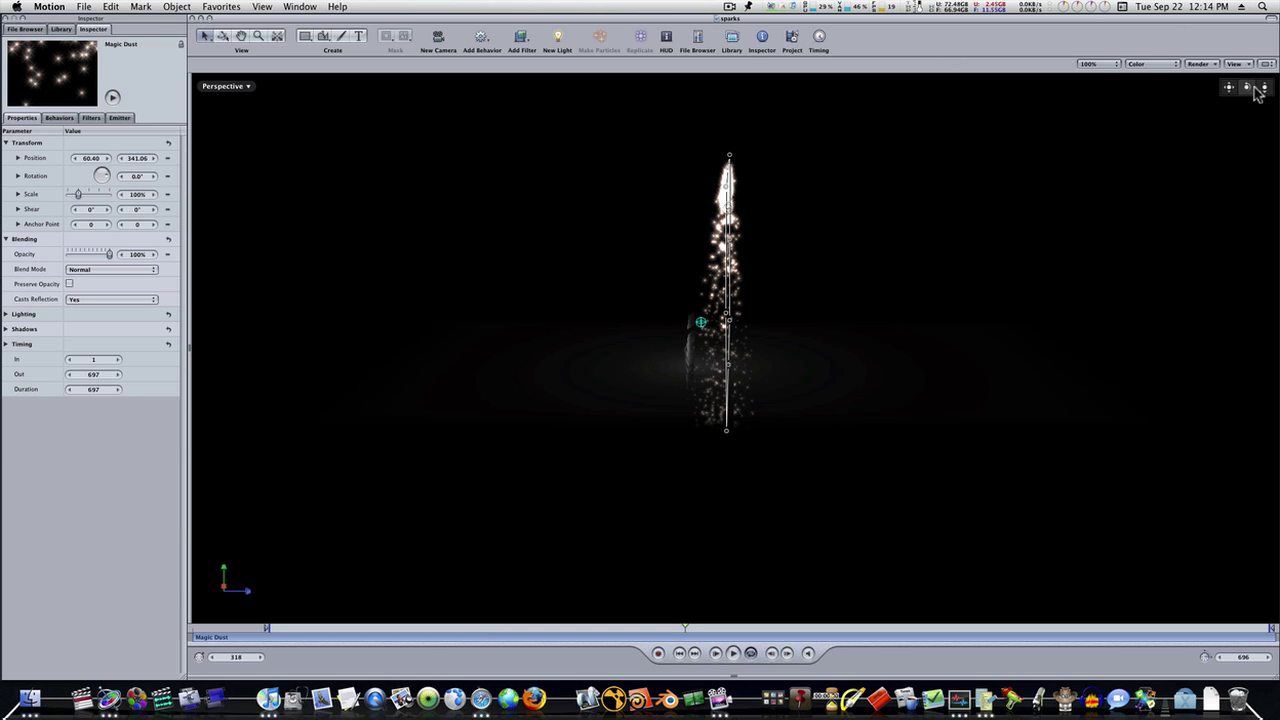
pyautogui.moveTo(1246, 87)
pyautogui.mouseDown()
pyautogui.moveTo(1274, 90)
pyautogui.moveTo(1250, 90)
pyautogui.mouseUp()
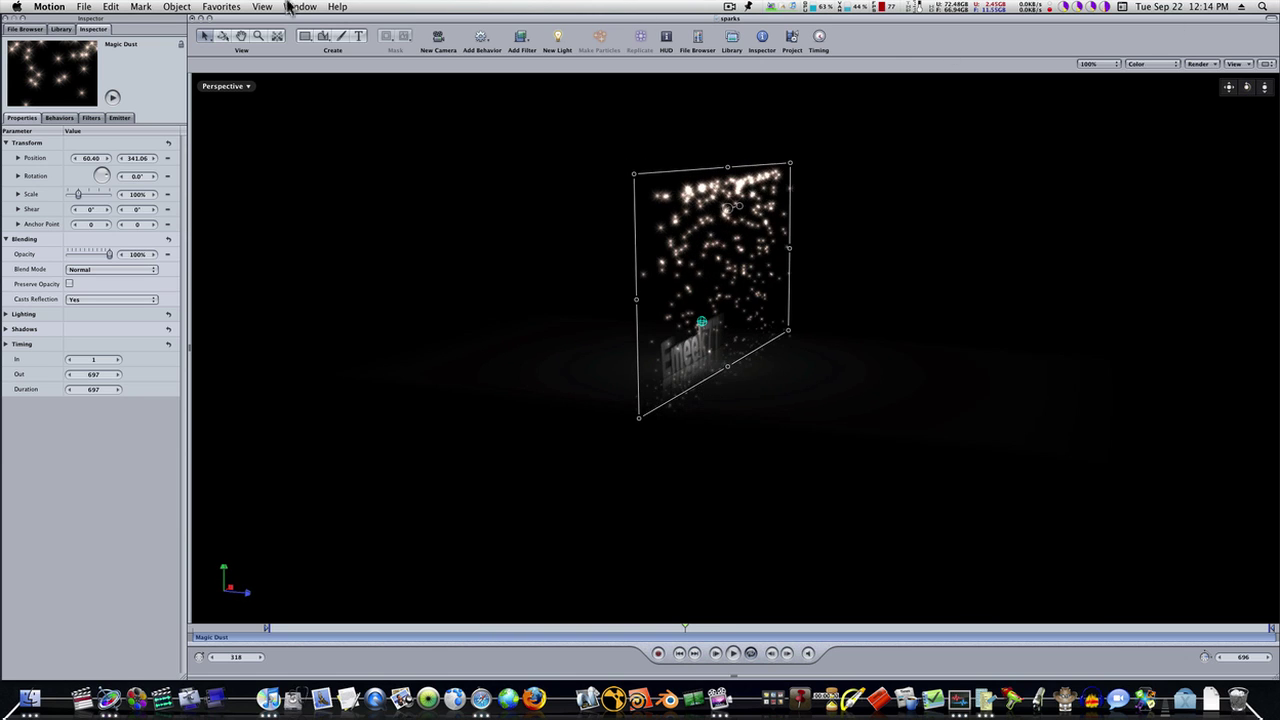
pyautogui.click(249, 86)
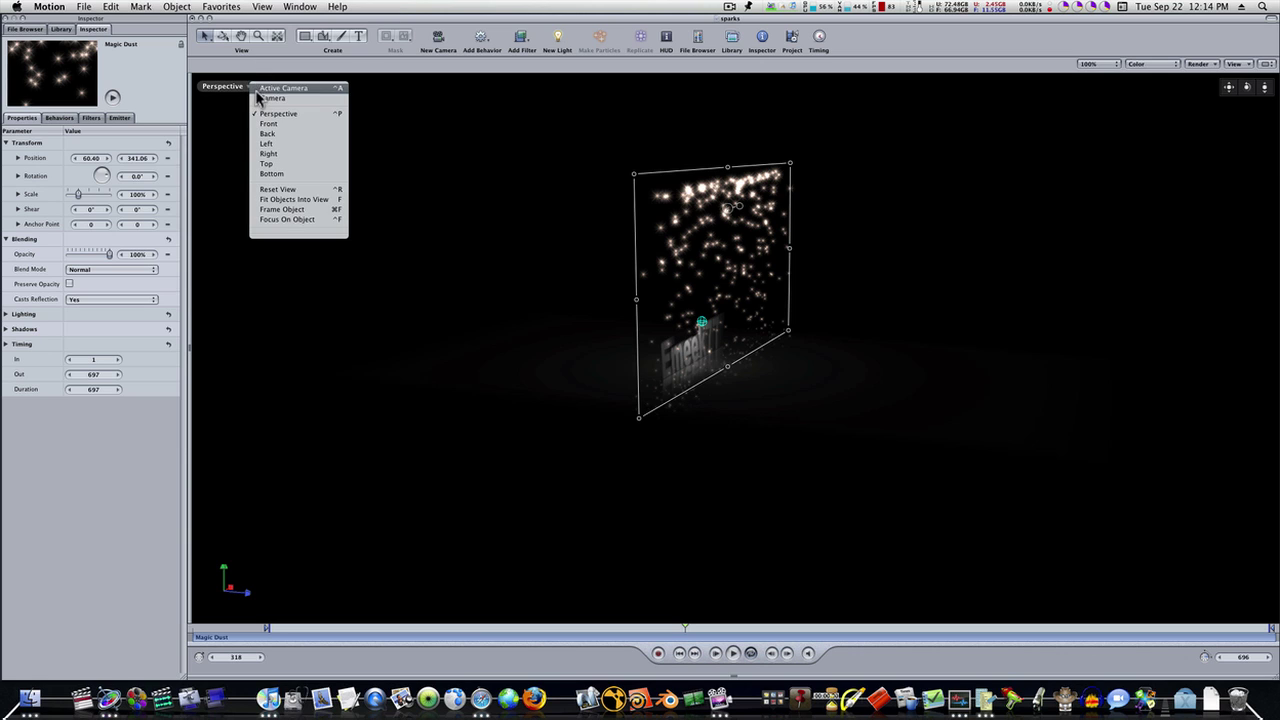
pyautogui.click(262, 98)
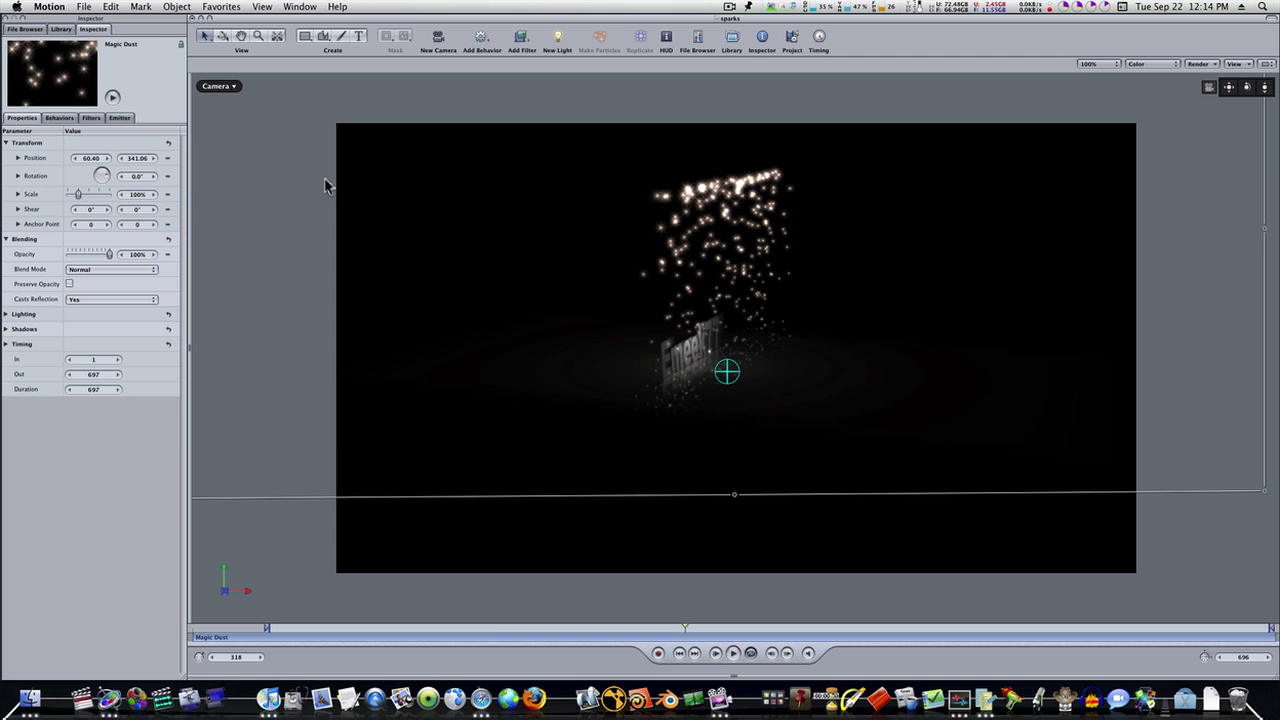
# Play back the early part of the sparks animation to review the particles falling around the Emeek77 text
pyautogui.press('space')
pyautogui.moveTo(683, 630); pyautogui.dragTo(357, 627)
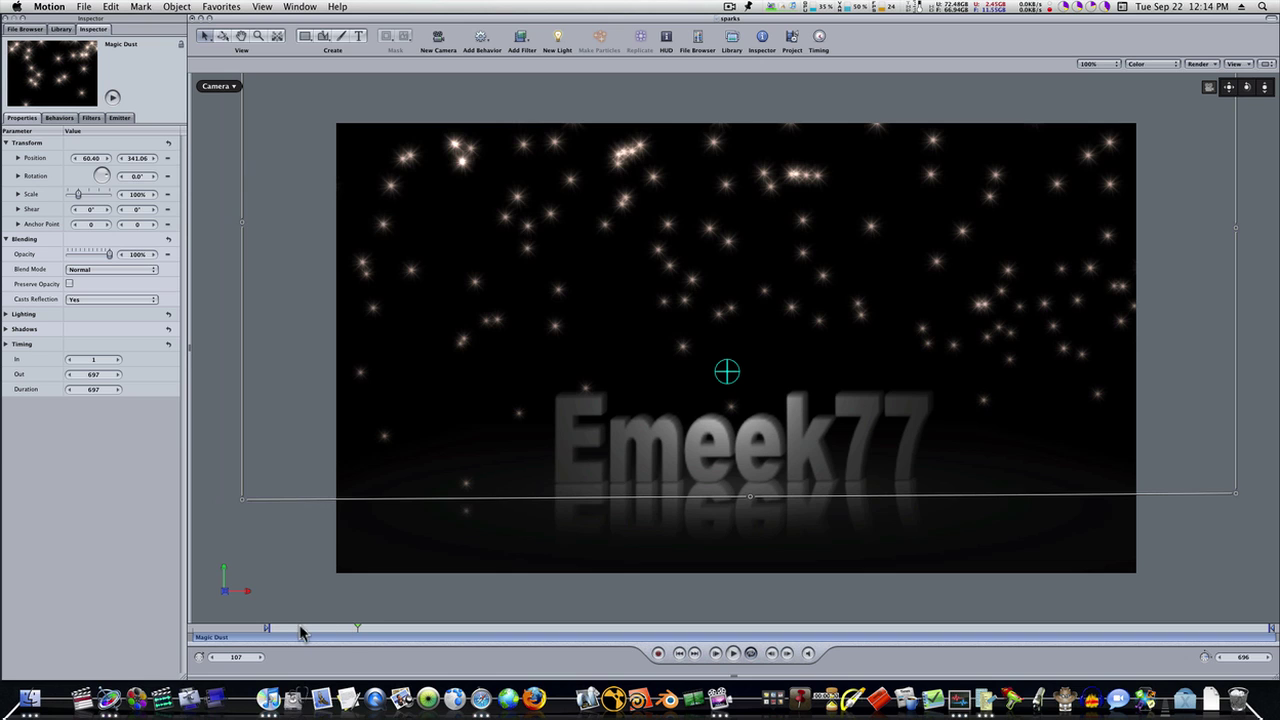
pyautogui.press('space')
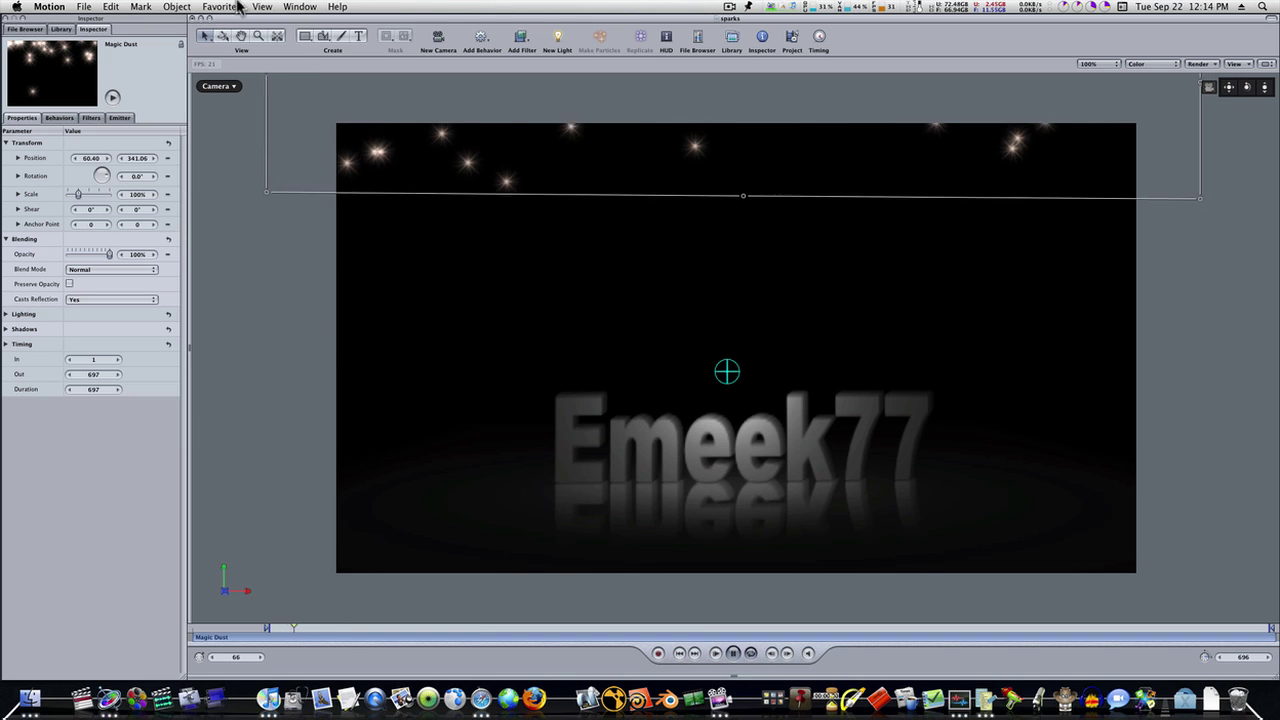
pyautogui.click(734, 653)
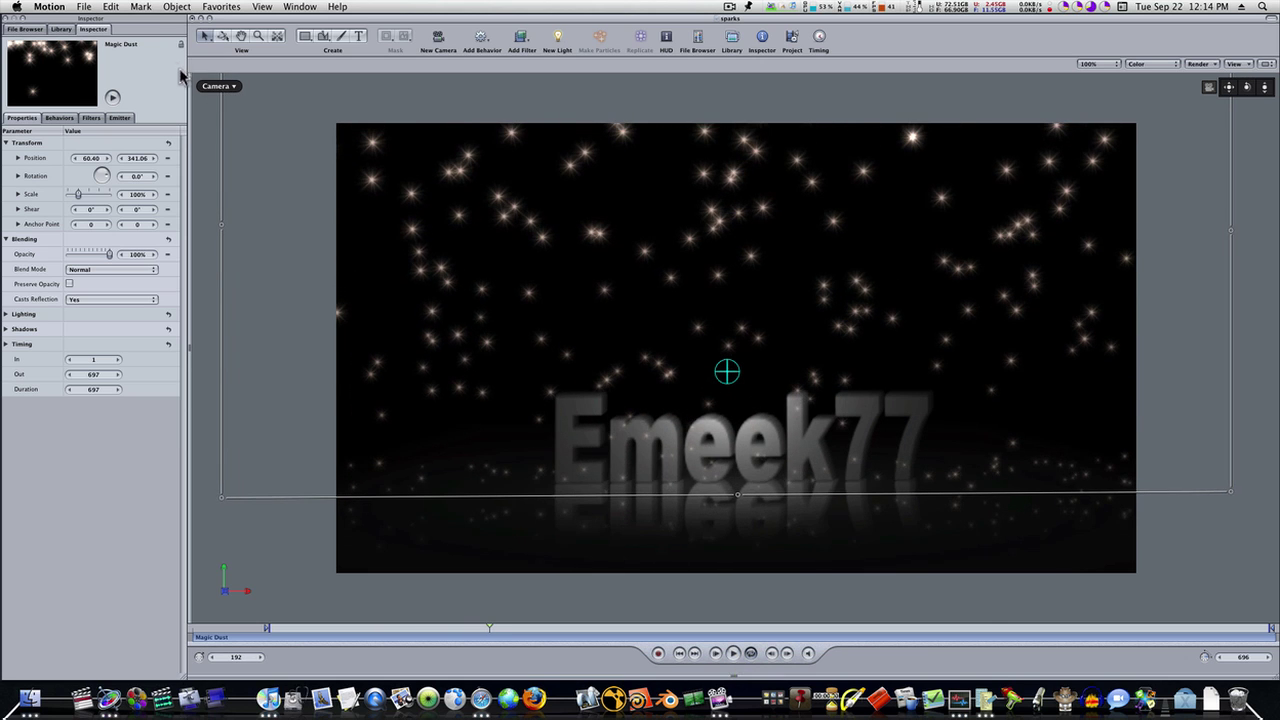
# Create a new empty project and close the sparks project without saving its changes
pyautogui.click(195, 20)
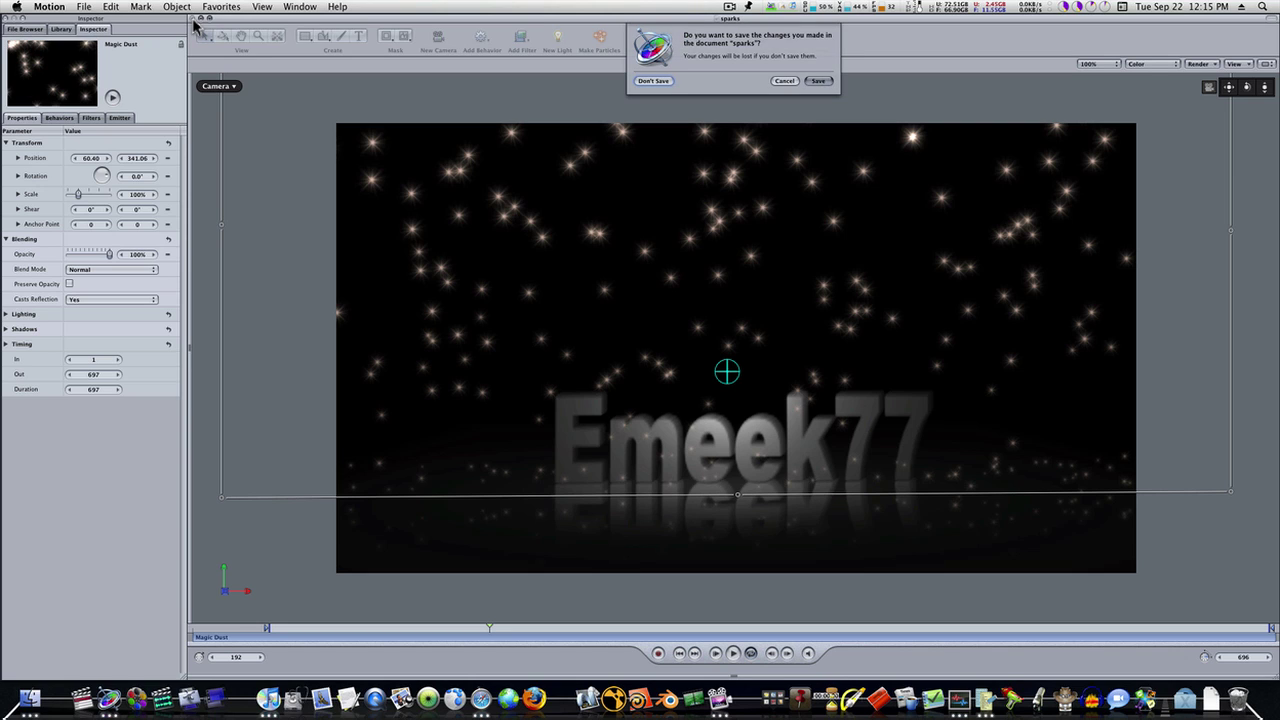
pyautogui.click(784, 80)
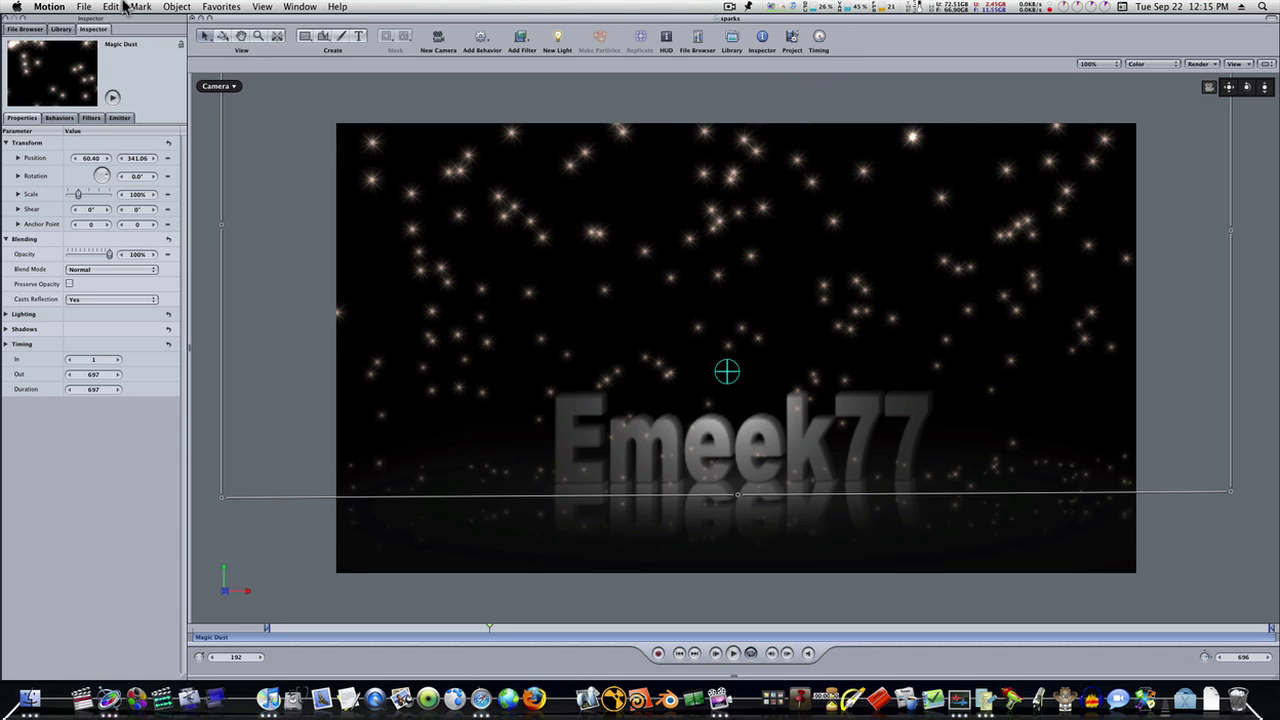
pyautogui.click(84, 6)
pyautogui.click(98, 22)
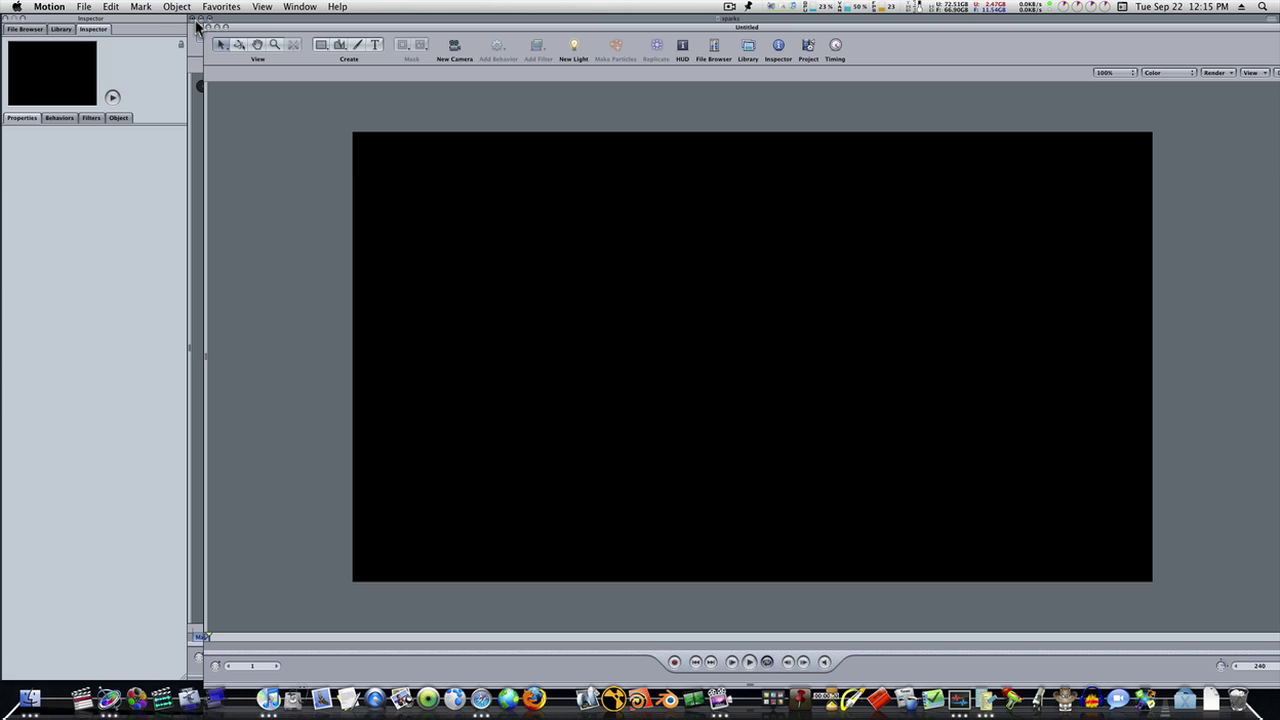
pyautogui.click(198, 26)
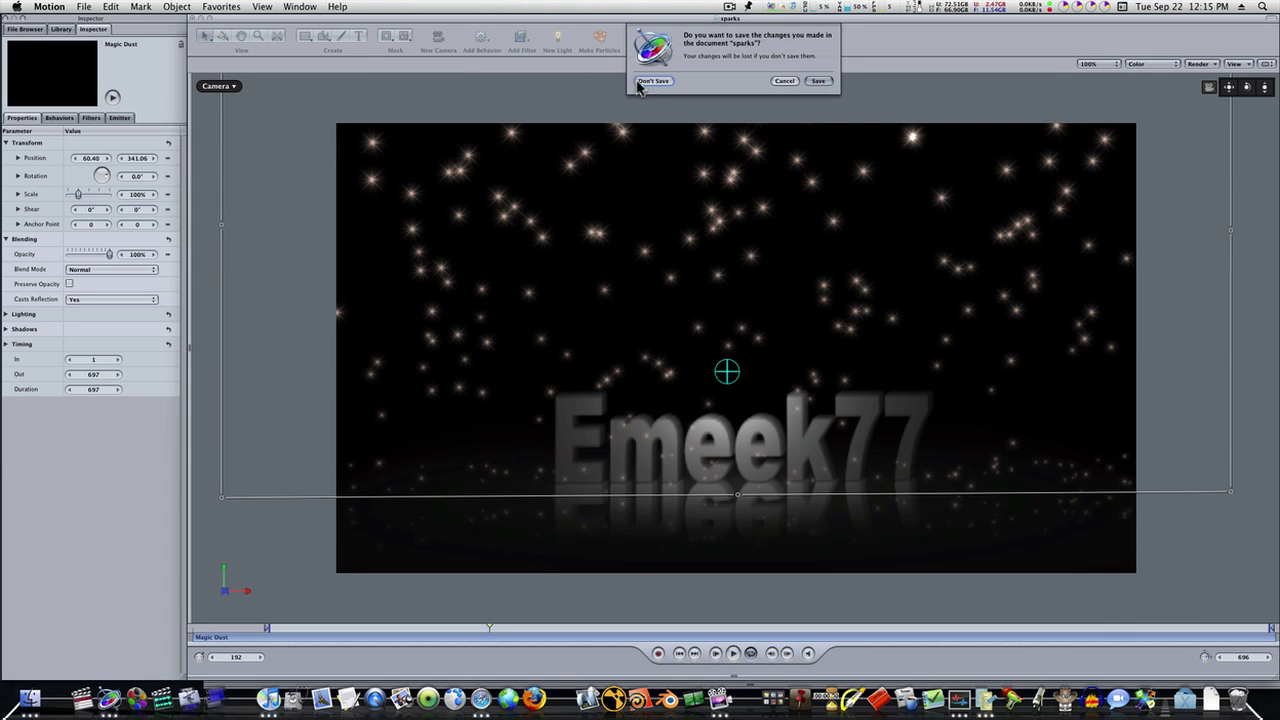
pyautogui.click(647, 84)
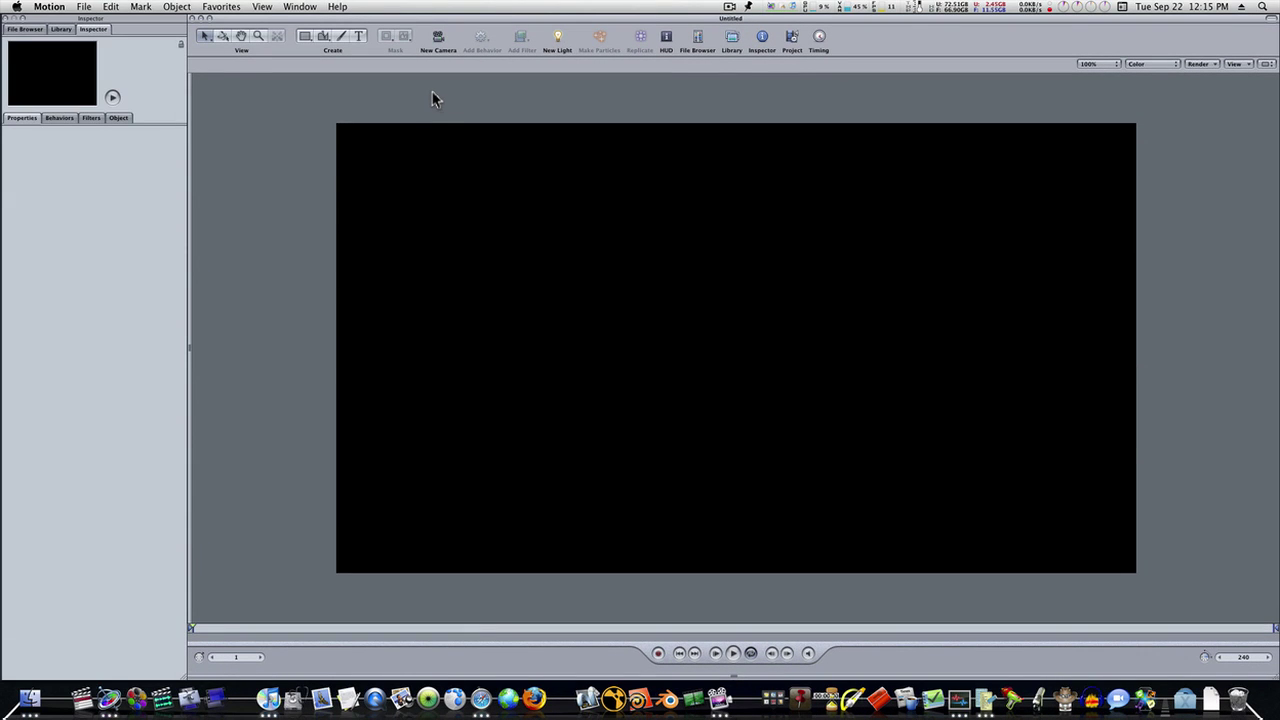
# Add a new camera to the empty project and display the 3D grid in the canvas
pyautogui.click(1236, 66)
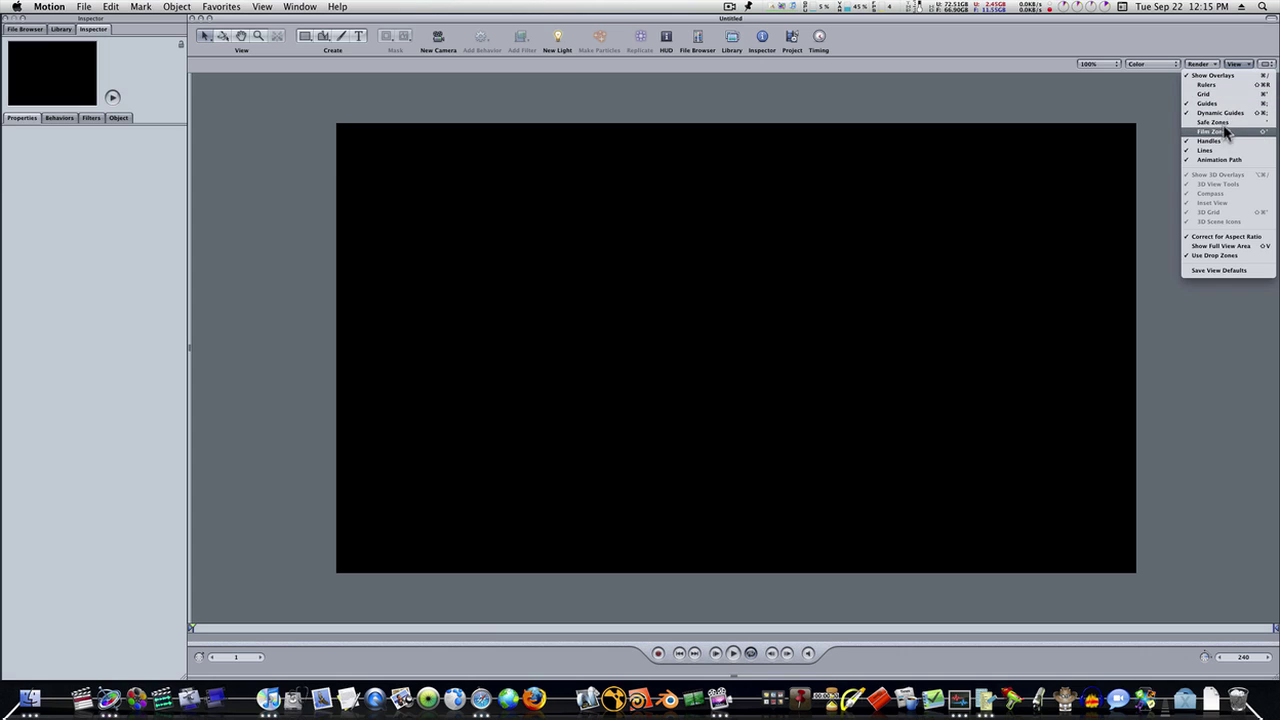
pyautogui.click(1236, 63)
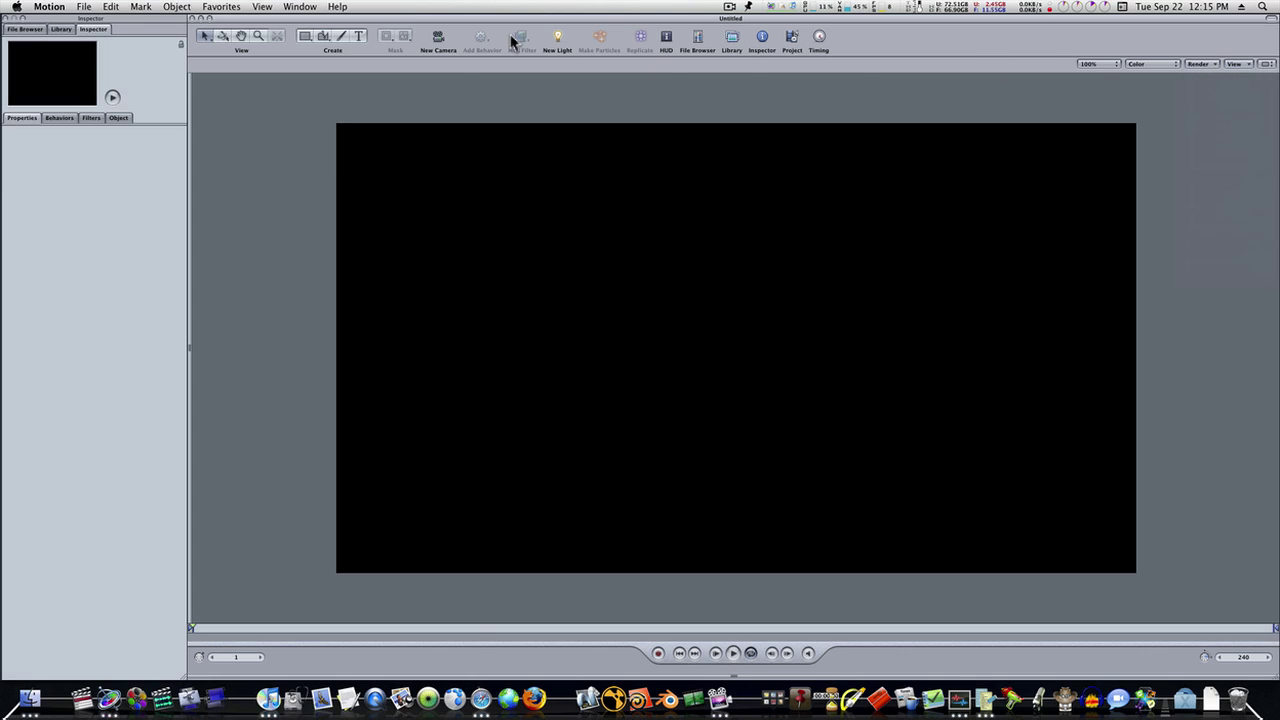
pyautogui.click(436, 38)
pyautogui.click(1238, 66)
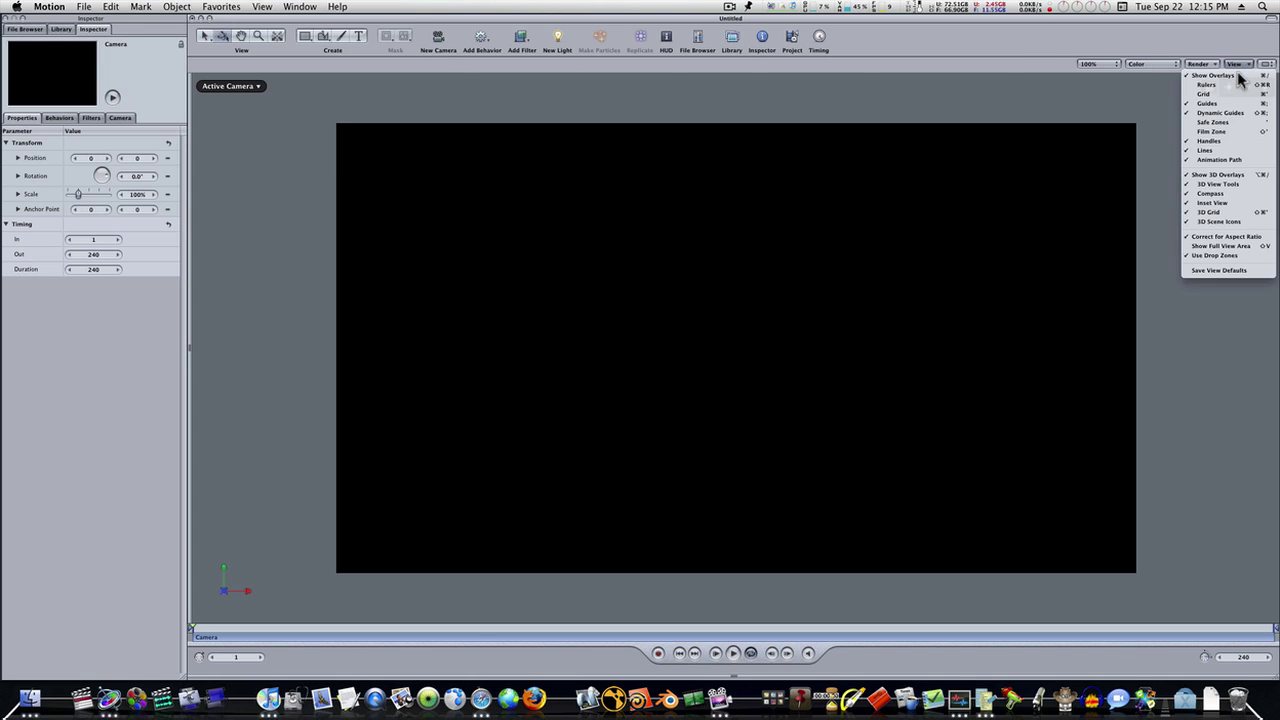
pyautogui.click(1230, 213)
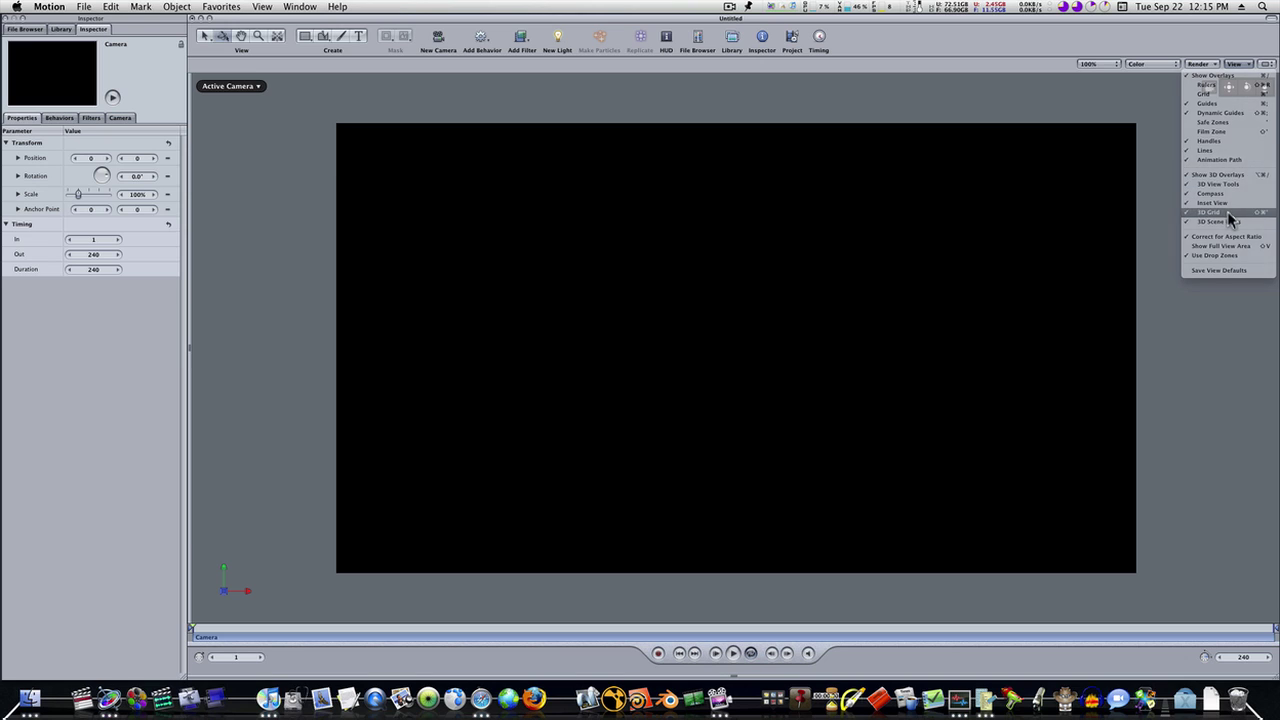
pyautogui.click(1235, 66)
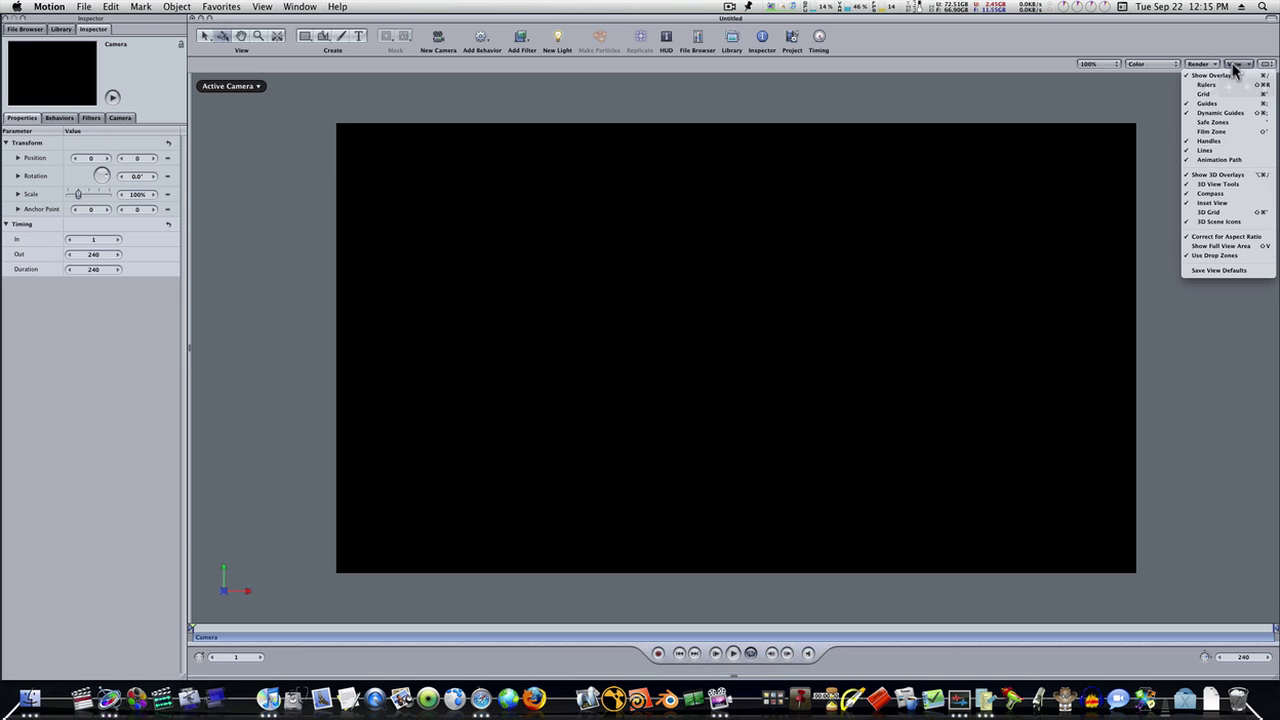
pyautogui.click(1222, 212)
pyautogui.moveTo(1246, 86); pyautogui.dragTo(1246, 88)
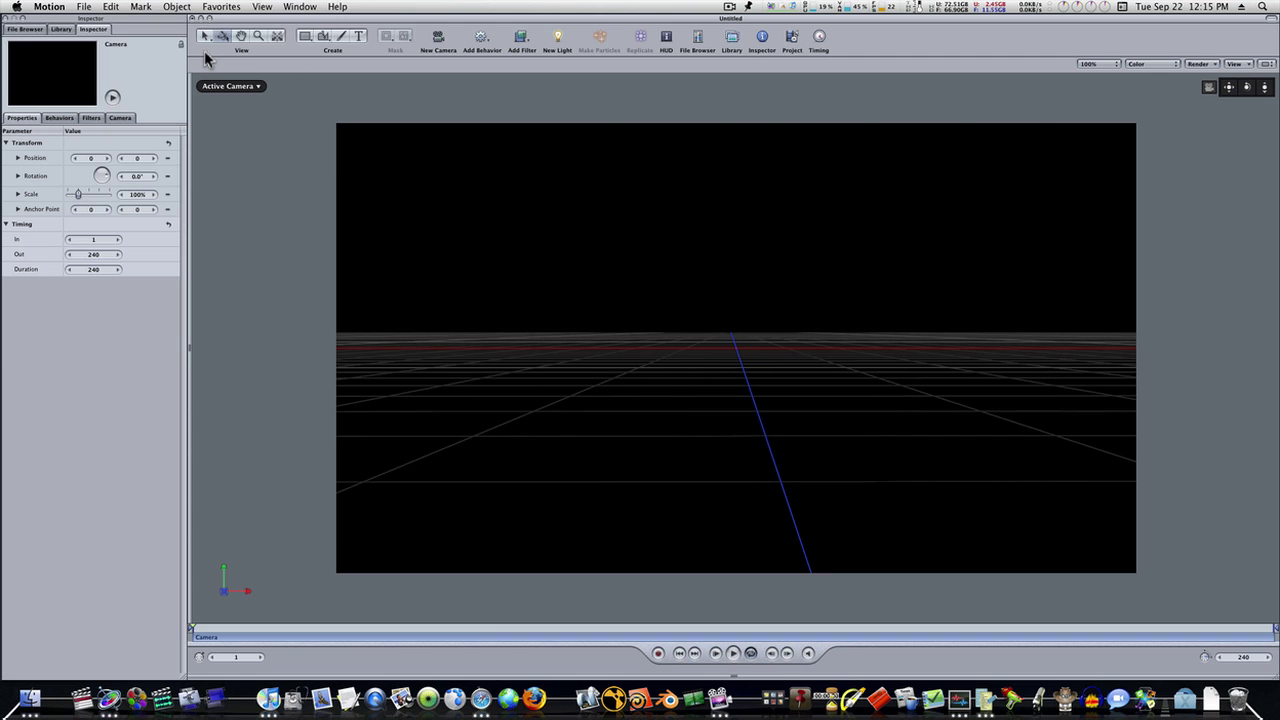
# In the Top view, draw a large floor rectangle covering most of the camera's field of view
pyautogui.click(230, 87)
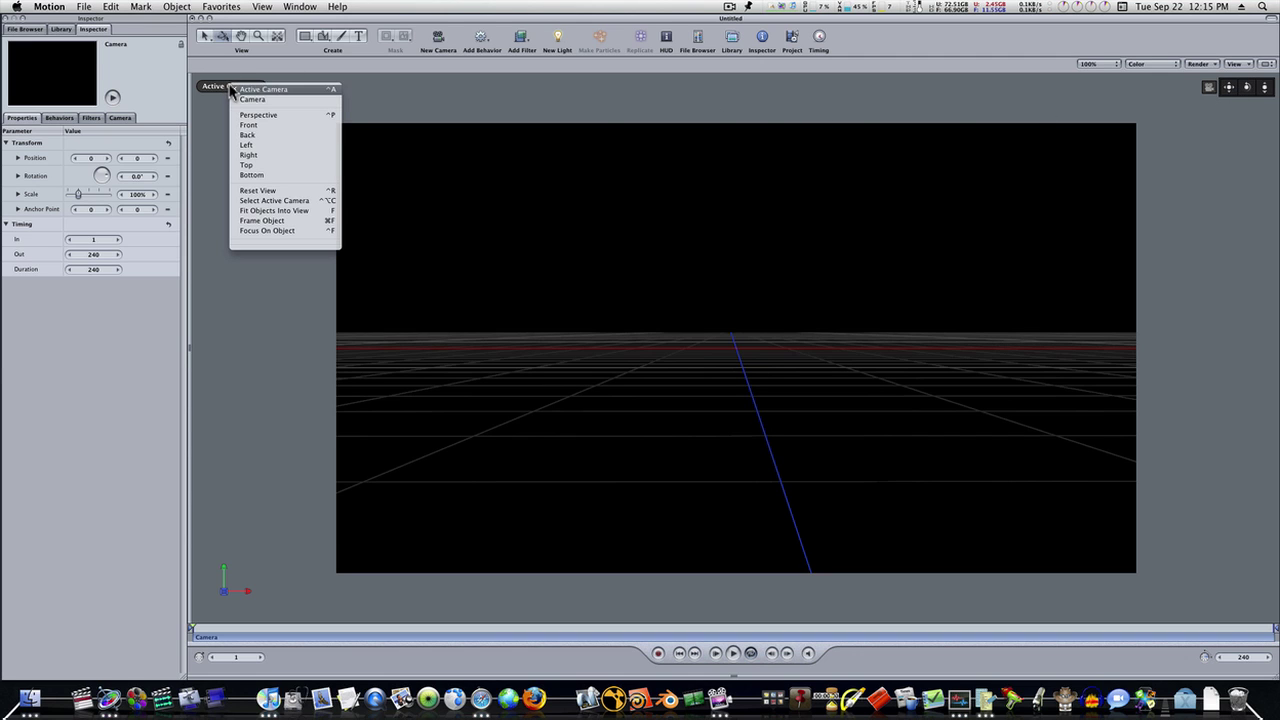
pyautogui.click(247, 165)
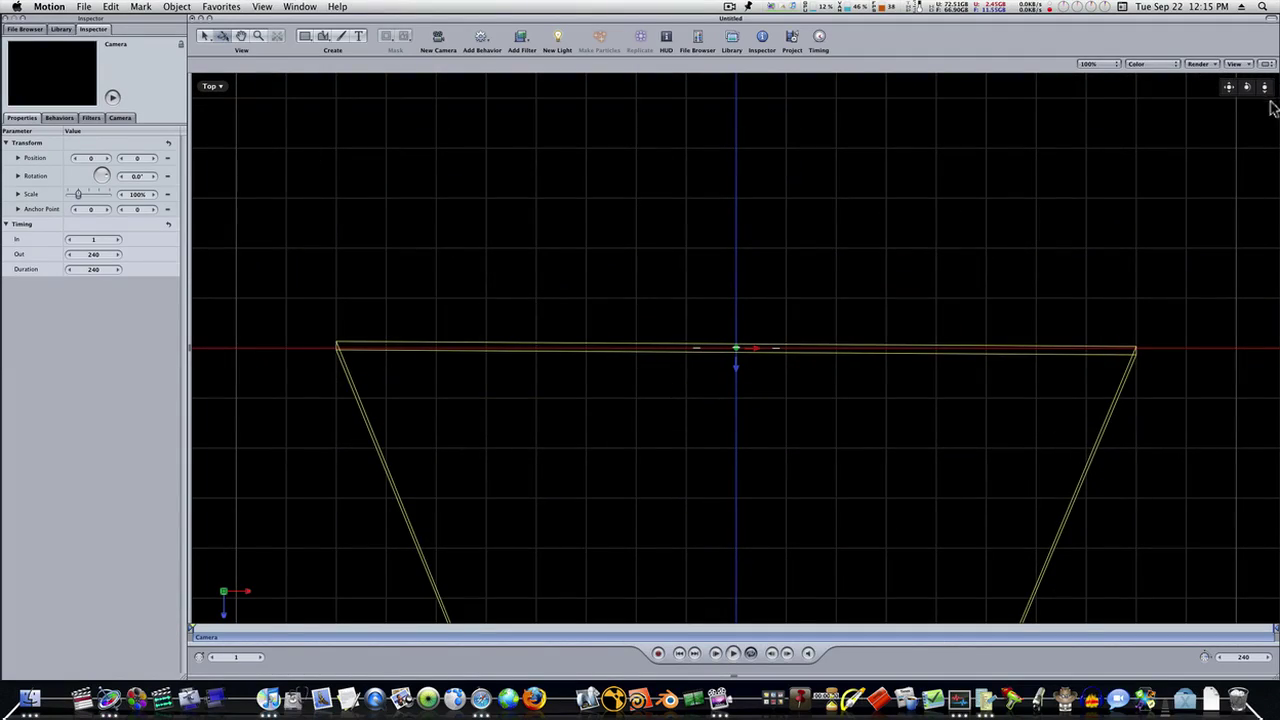
pyautogui.moveTo(1264, 87); pyautogui.dragTo(1264, 115)
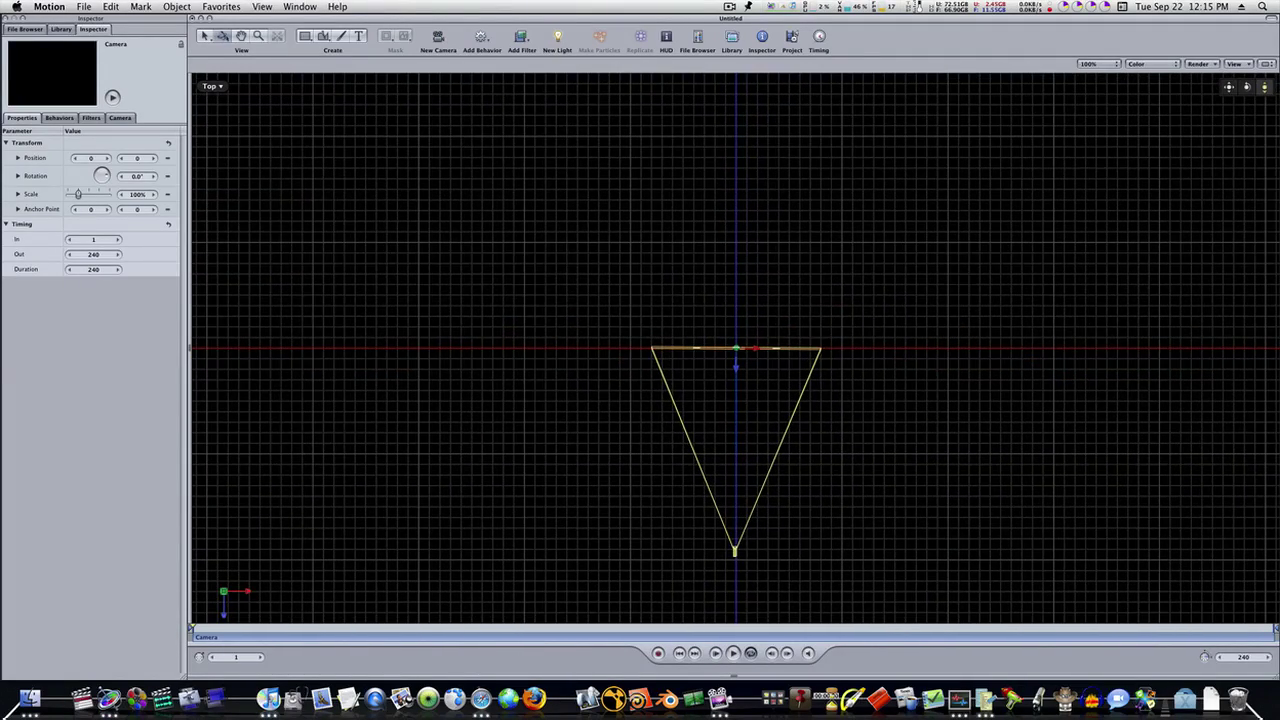
pyautogui.click(305, 35)
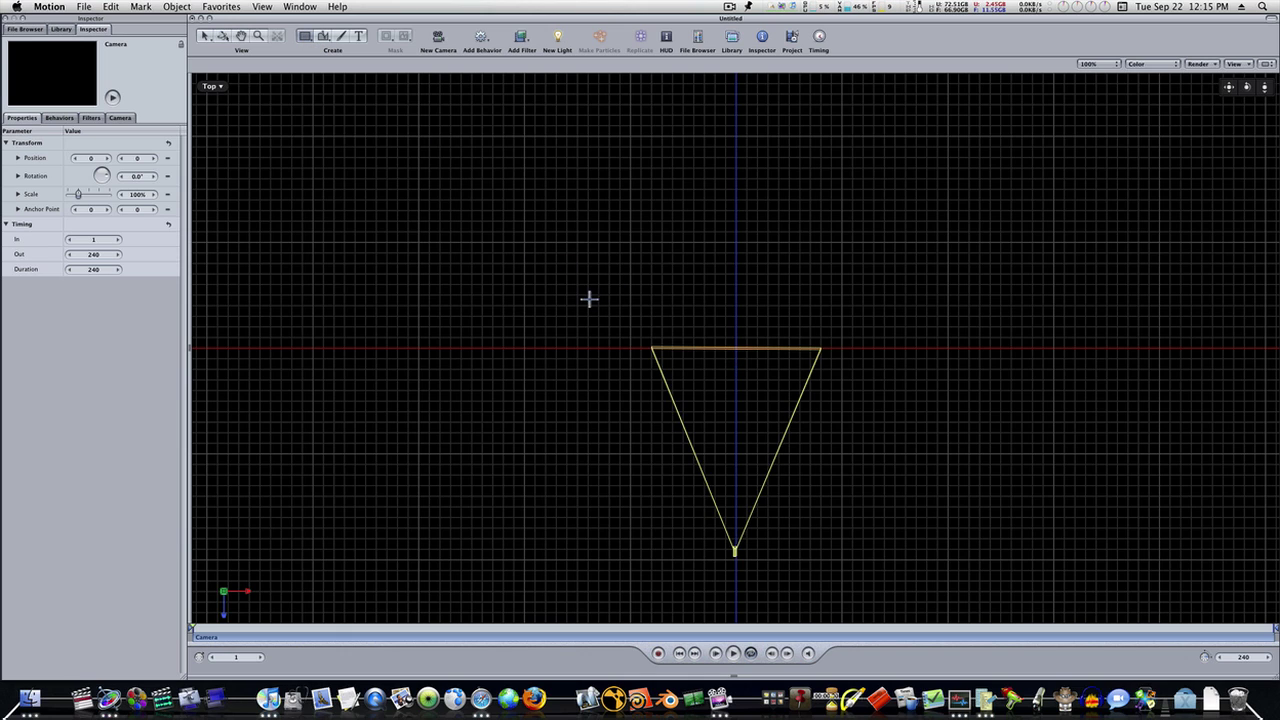
pyautogui.moveTo(589, 298); pyautogui.dragTo(872, 541)
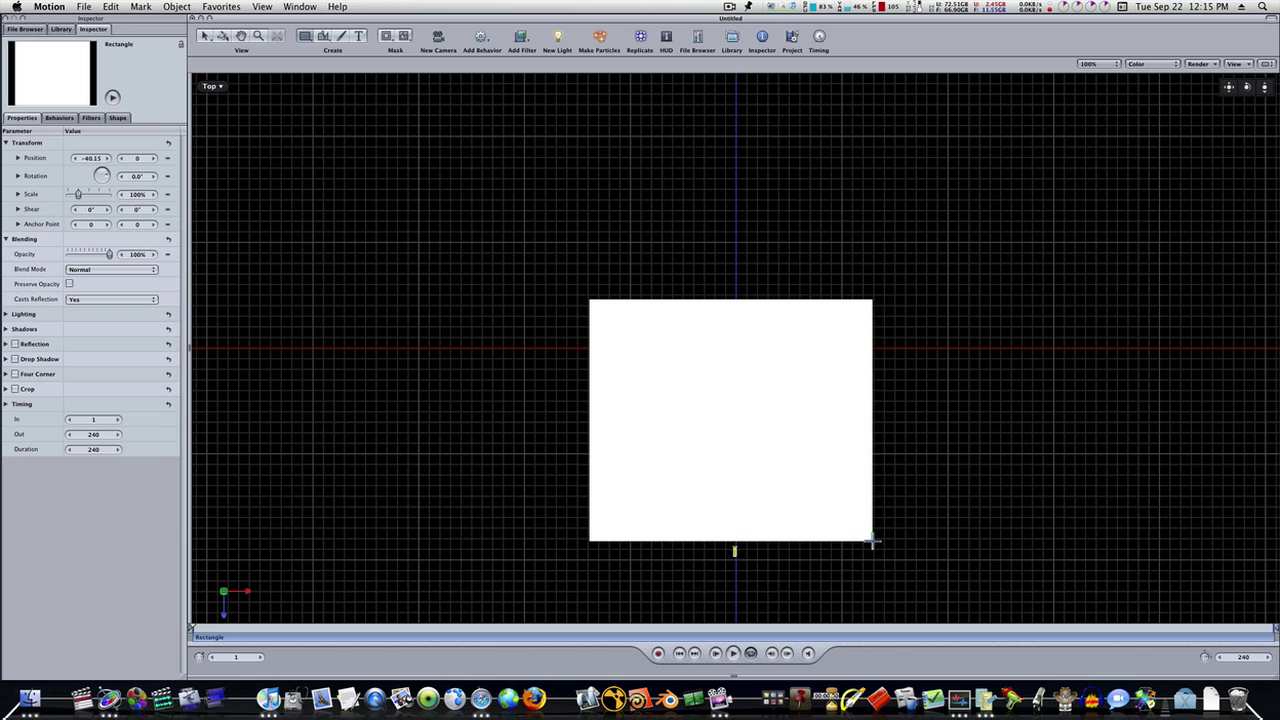
# Change the rectangle's fill color to a very dark gray and set its feather to 354
pyautogui.click(122, 119)
pyautogui.click(78, 204)
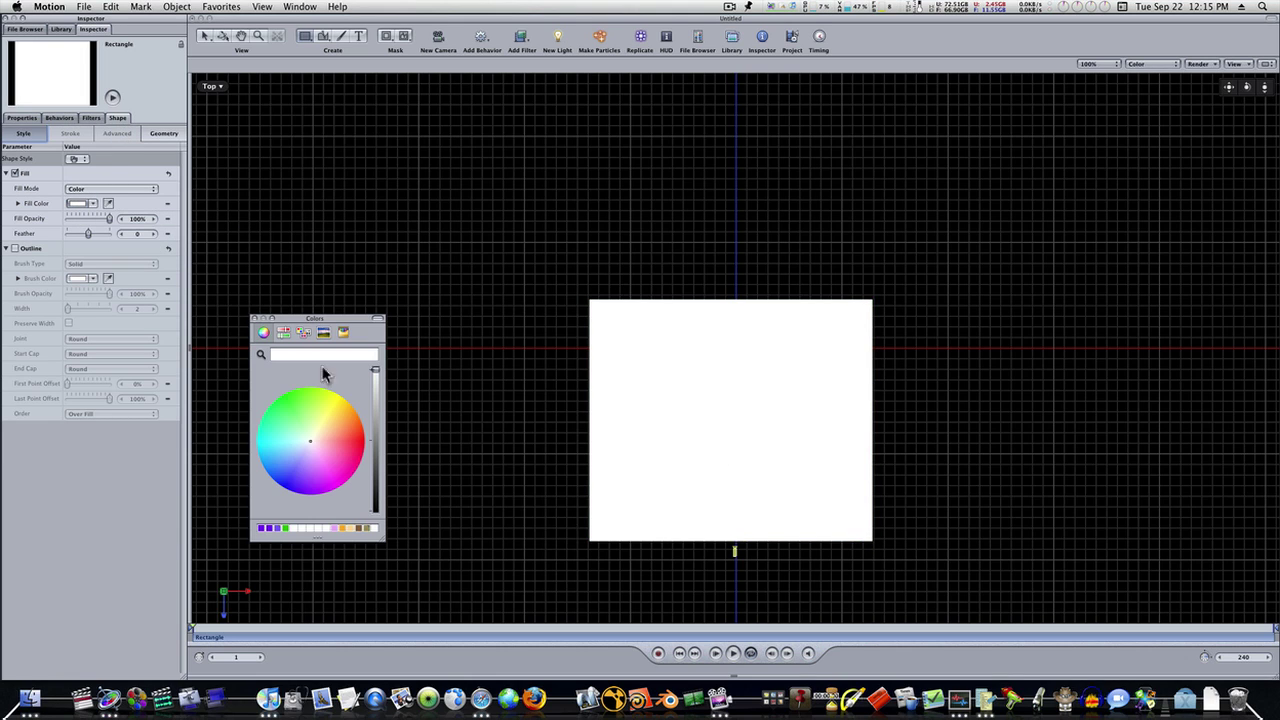
pyautogui.moveTo(380, 449); pyautogui.dragTo(373, 497)
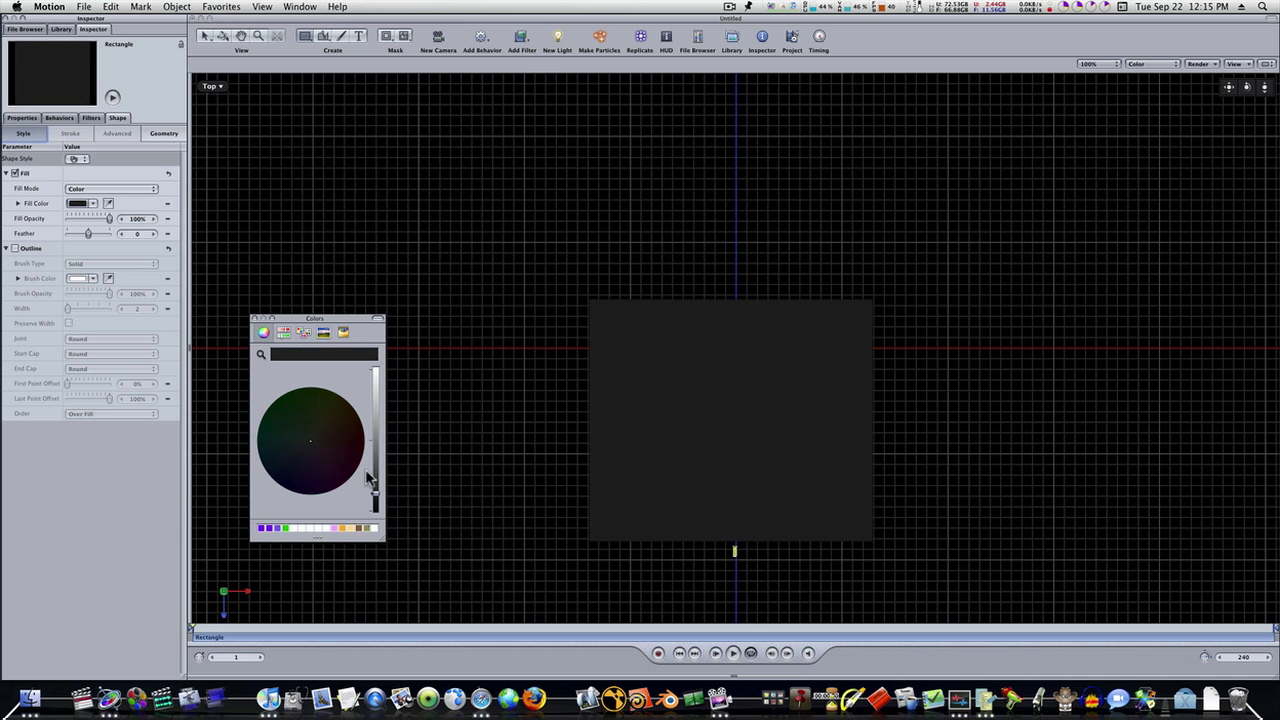
pyautogui.moveTo(88, 233); pyautogui.dragTo(153, 234)
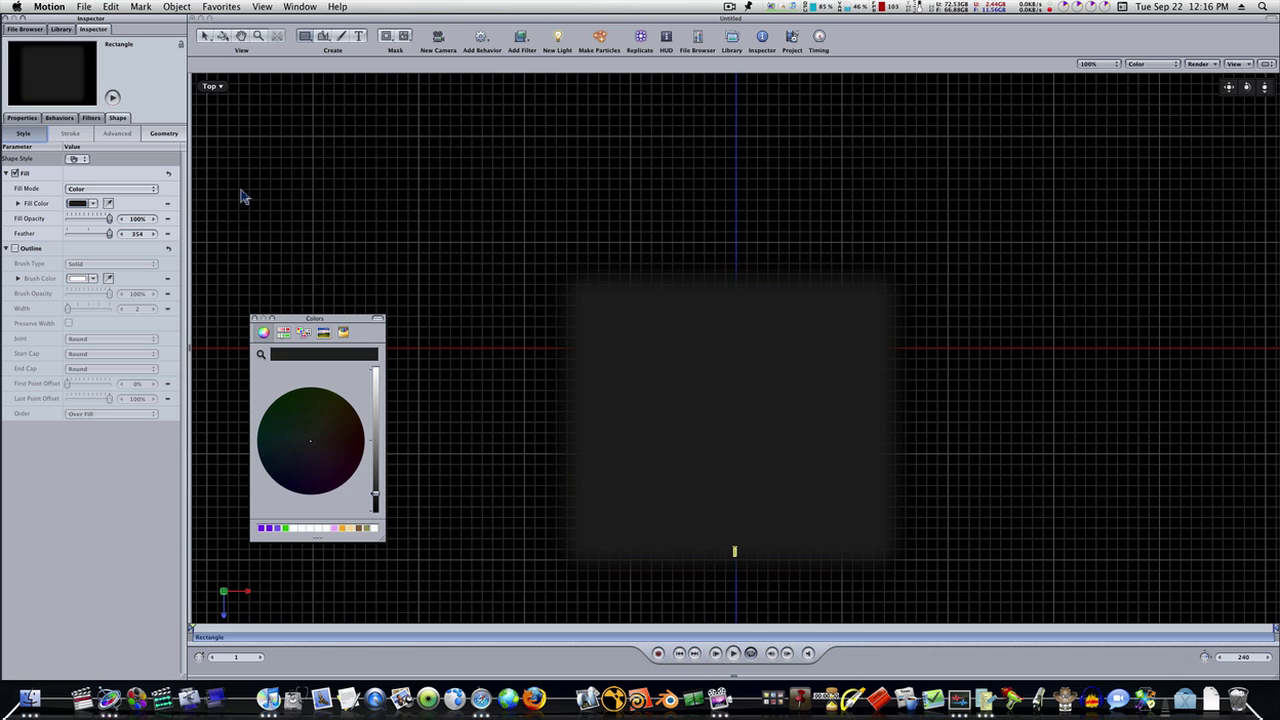
# In the Camera view, angle the camera down over the floor and stretch the rectangle's near edge toward the camera
pyautogui.click(222, 88)
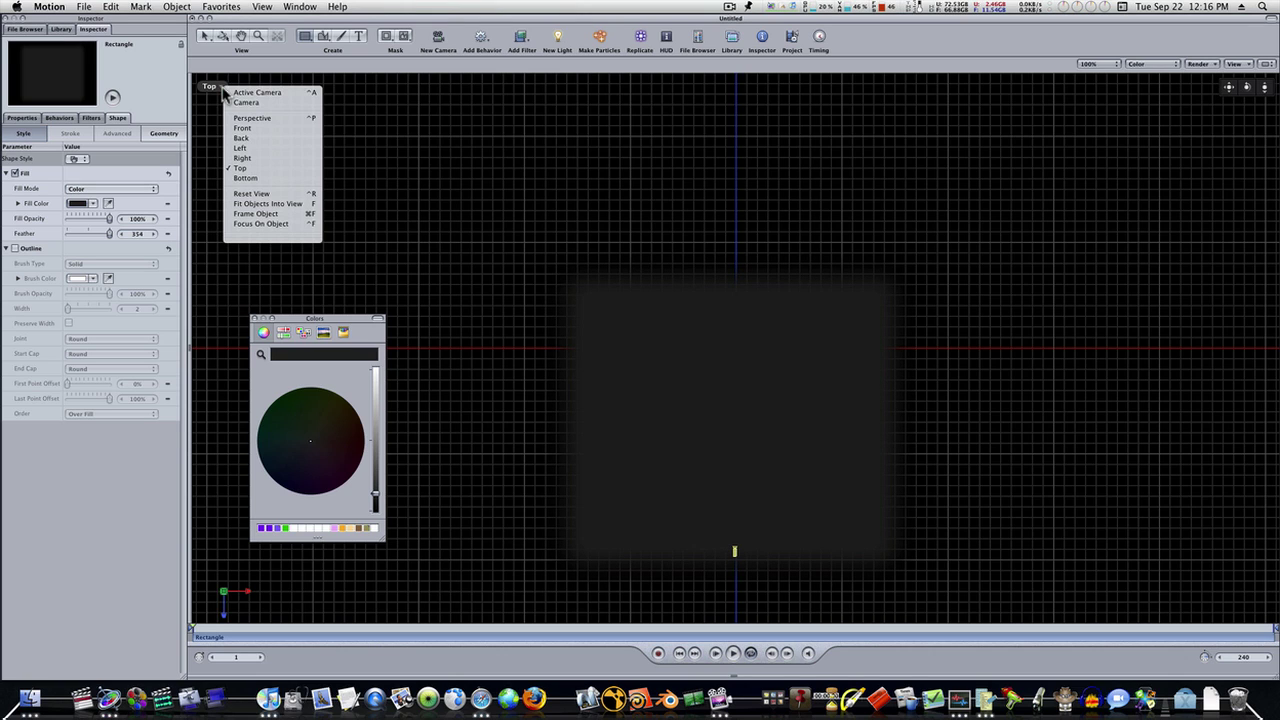
pyautogui.click(232, 96)
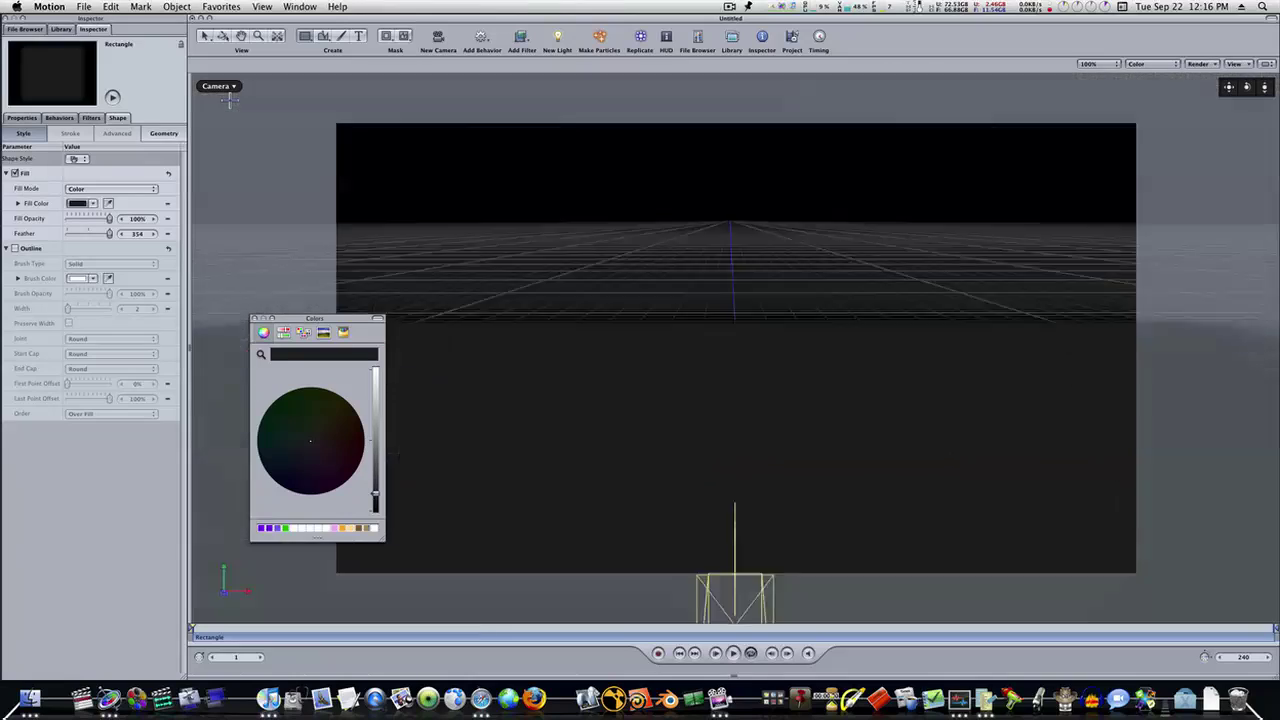
pyautogui.moveTo(1279, 1)
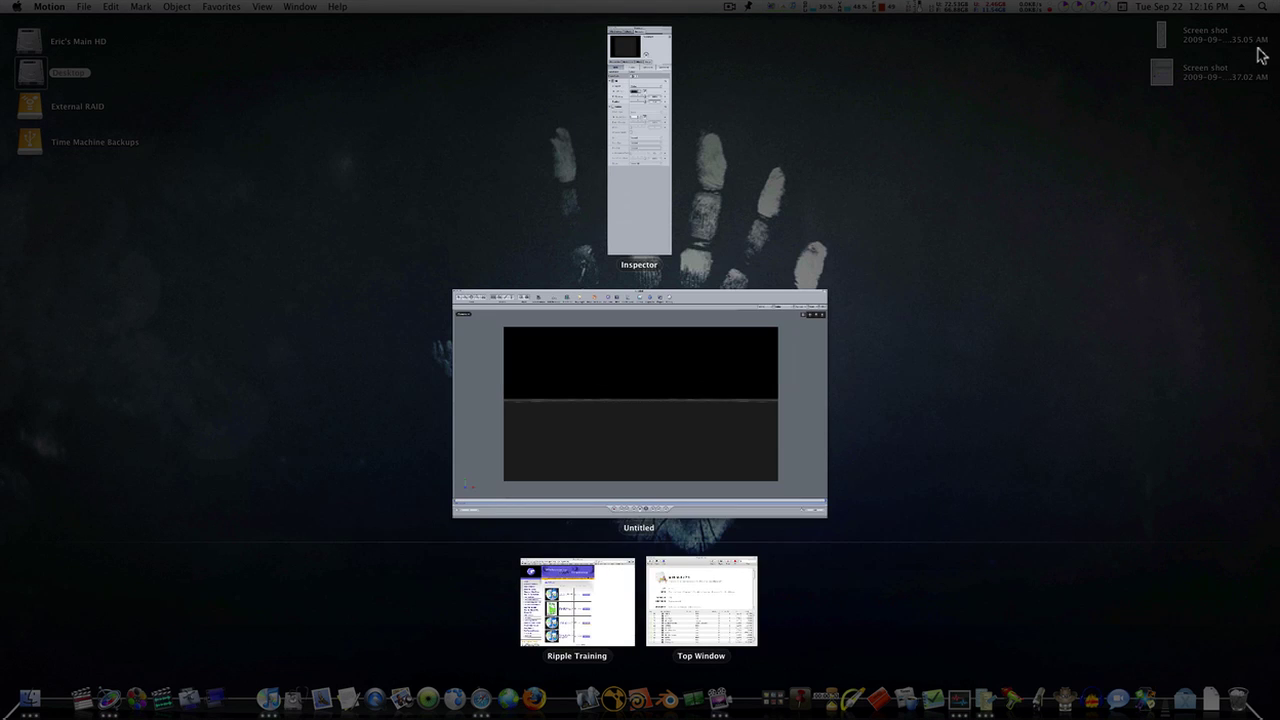
pyautogui.click(795, 368)
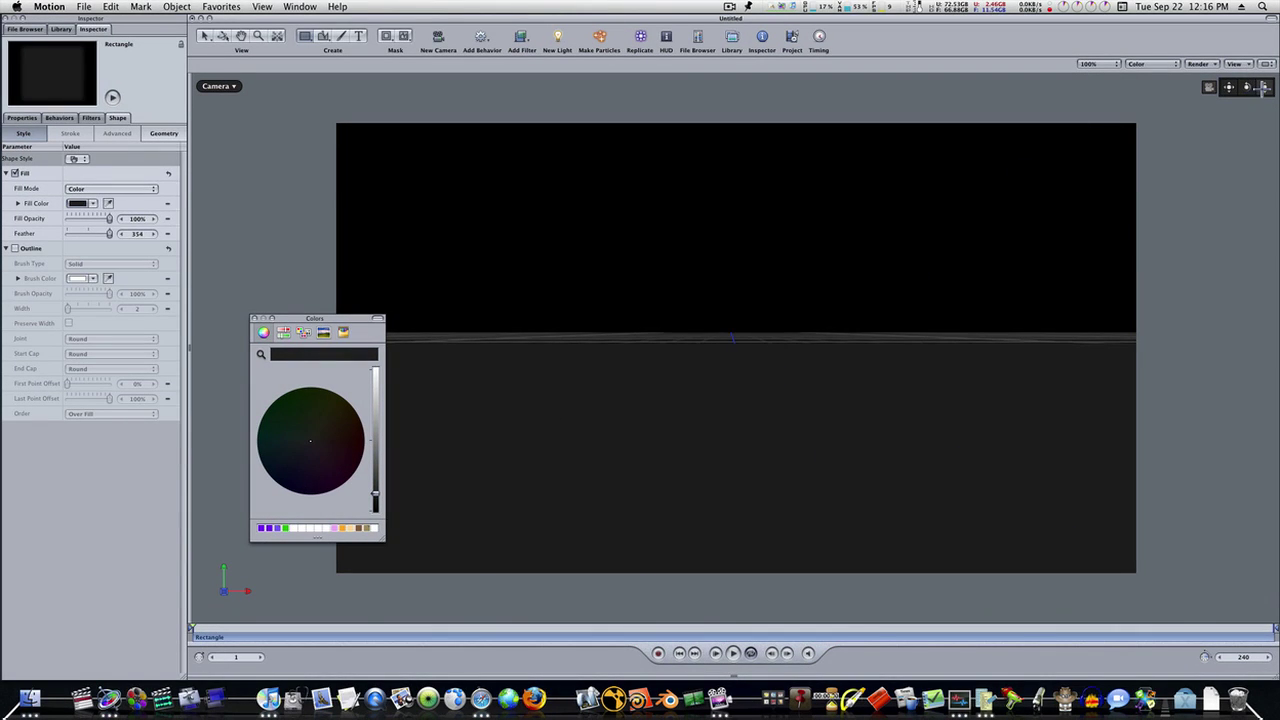
pyautogui.click(205, 37)
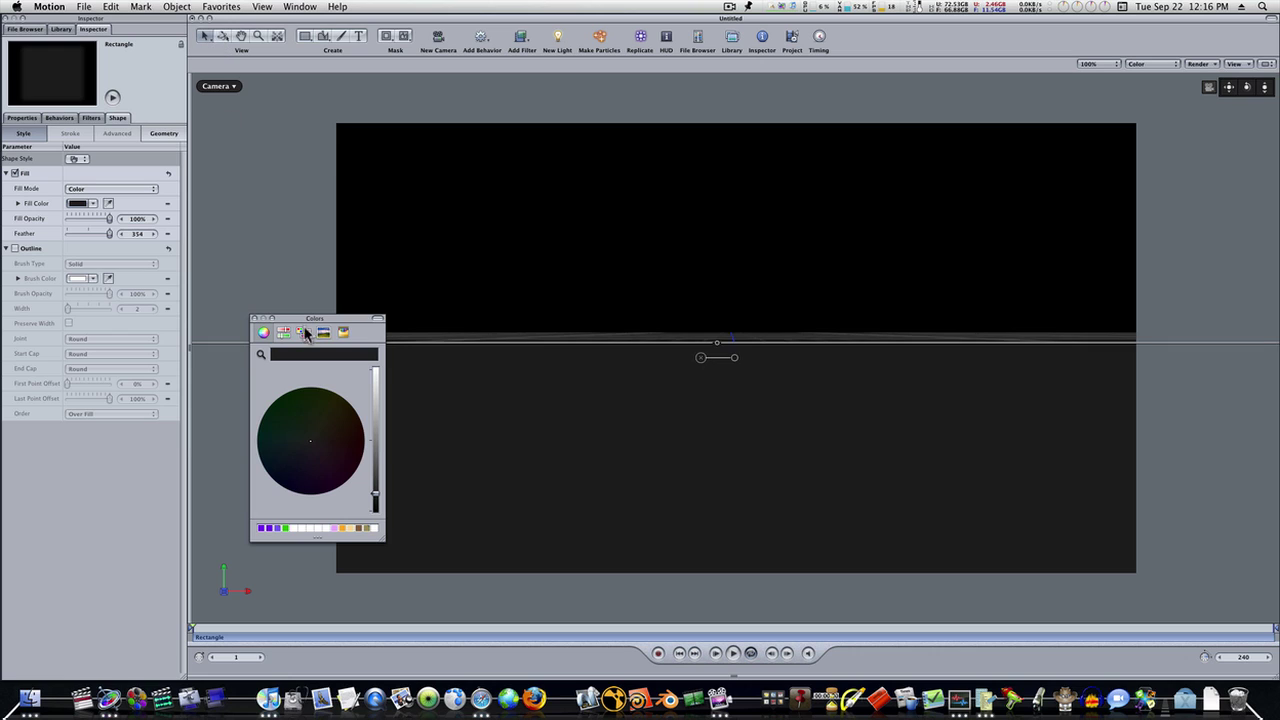
pyautogui.click(254, 318)
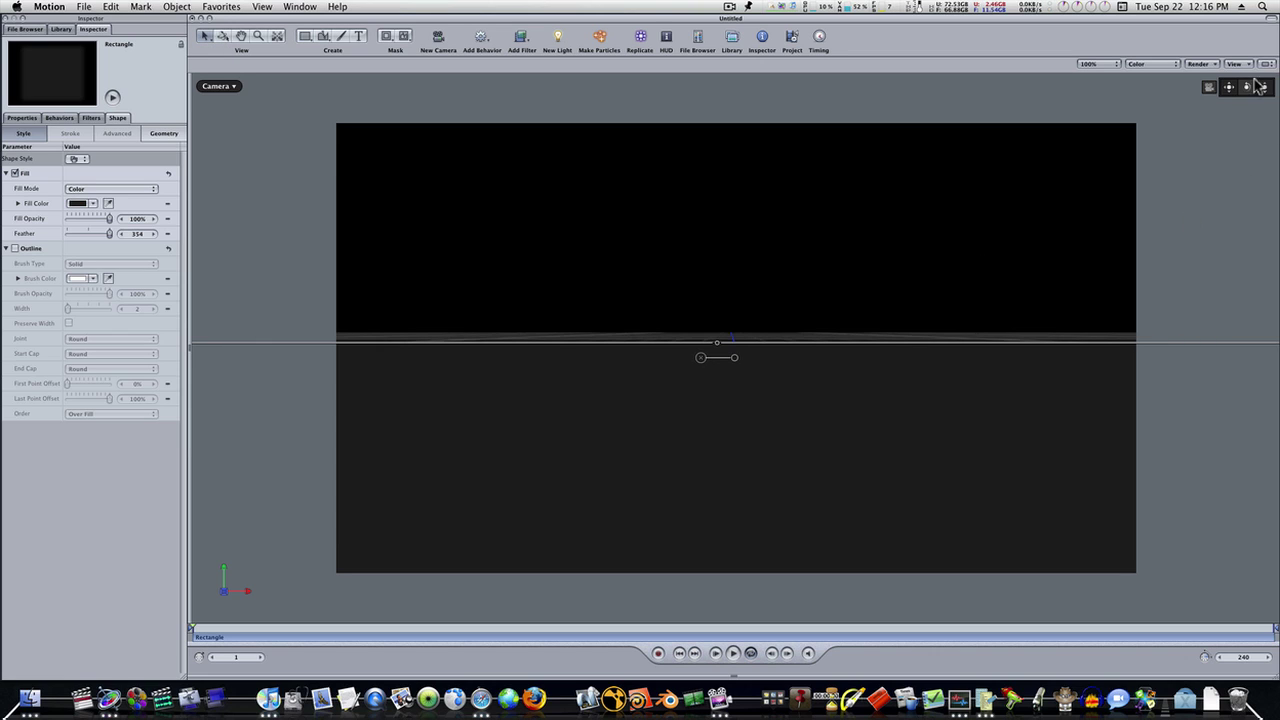
pyautogui.moveTo(1250, 88); pyautogui.dragTo(1258, 103)
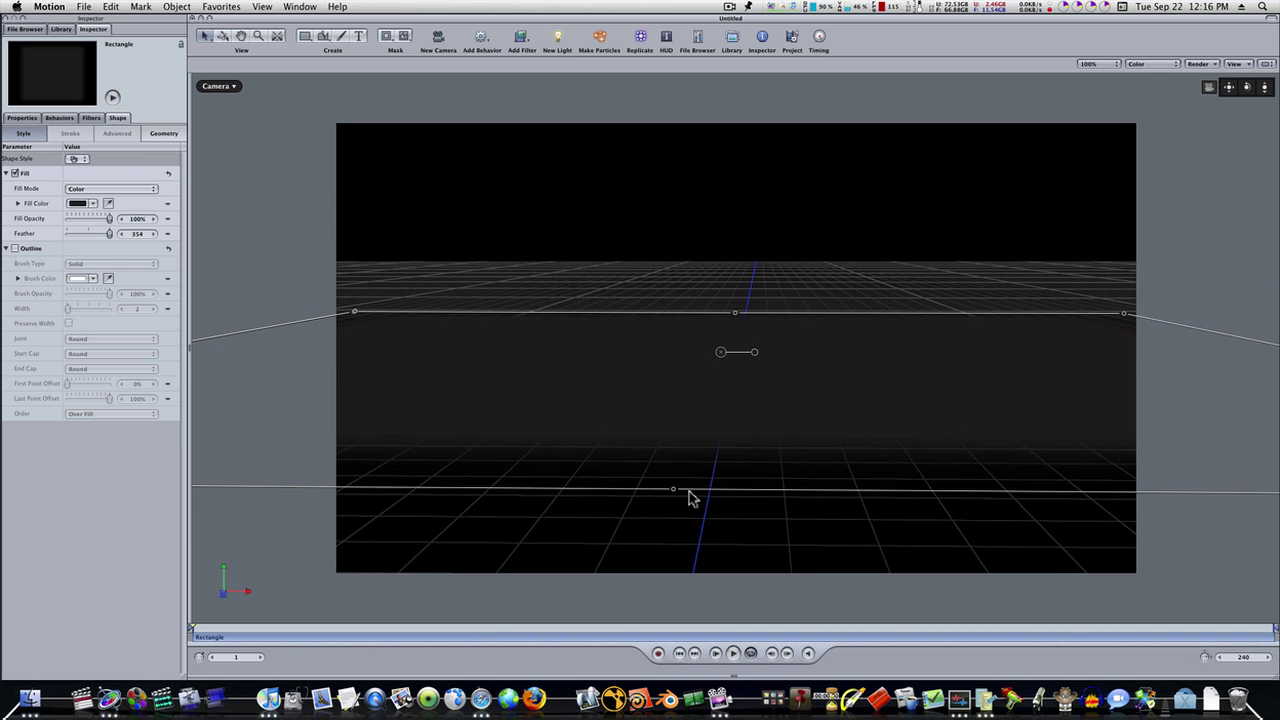
pyautogui.moveTo(675, 493); pyautogui.dragTo(658, 716)
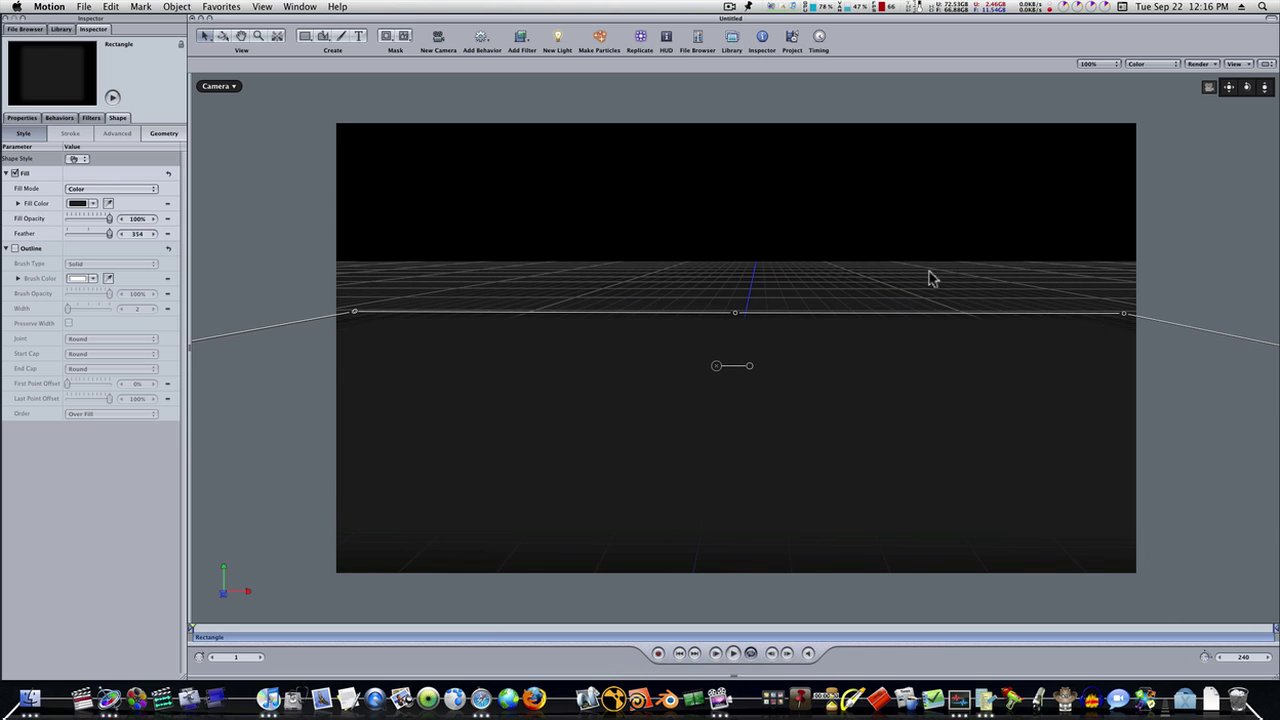
# Shift the floor rectangle slightly toward the camera with the Adjust 3D Transform tool
pyautogui.moveTo(713, 375); pyautogui.dragTo(723, 374)
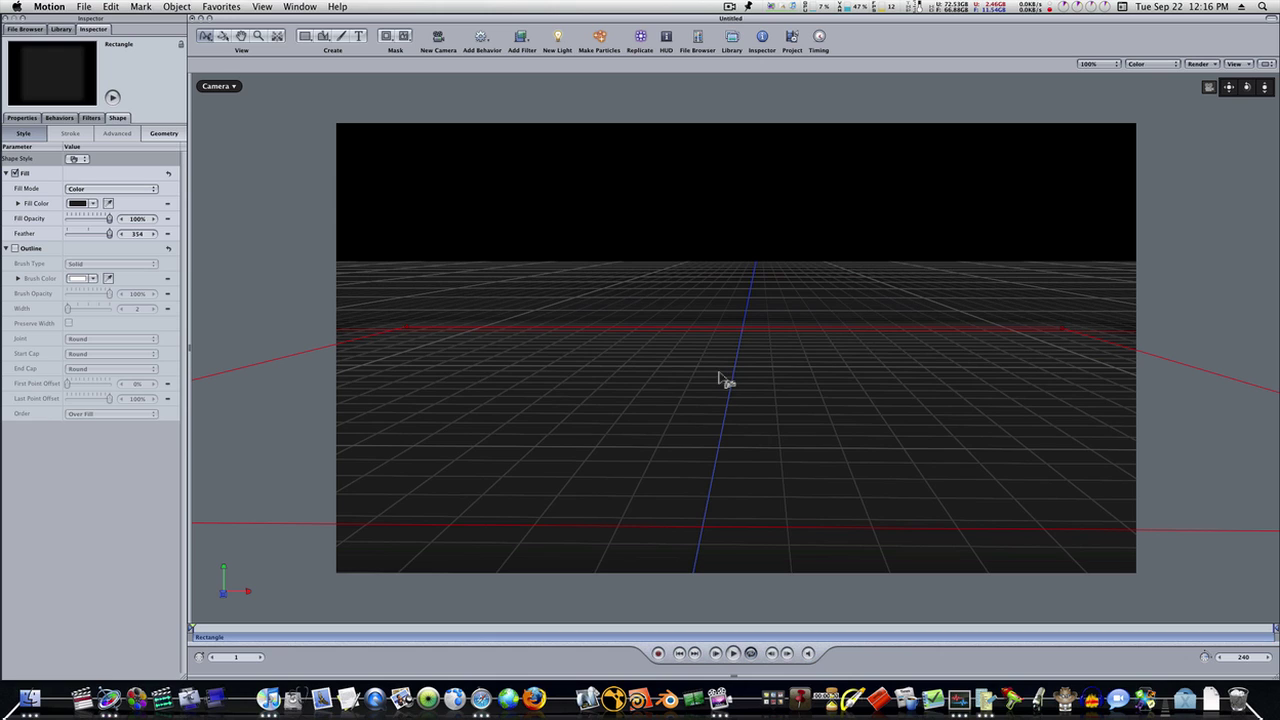
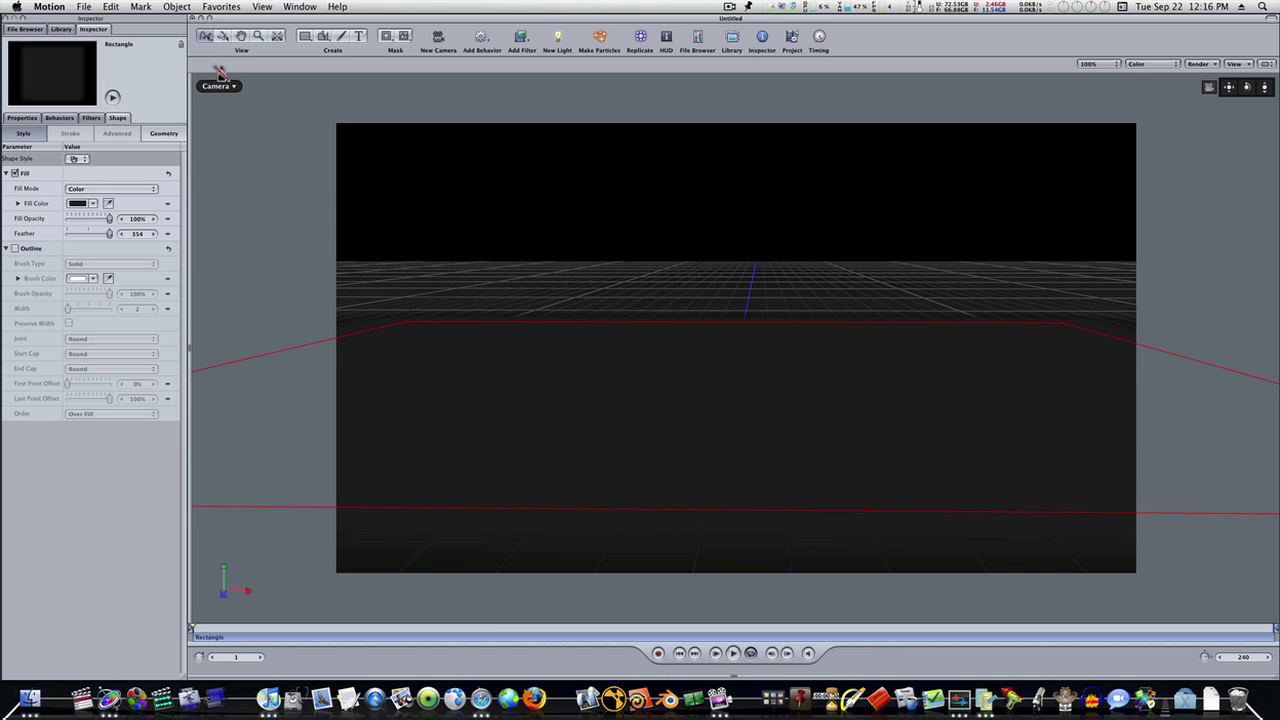
pyautogui.click(207, 38)
pyautogui.click(204, 50)
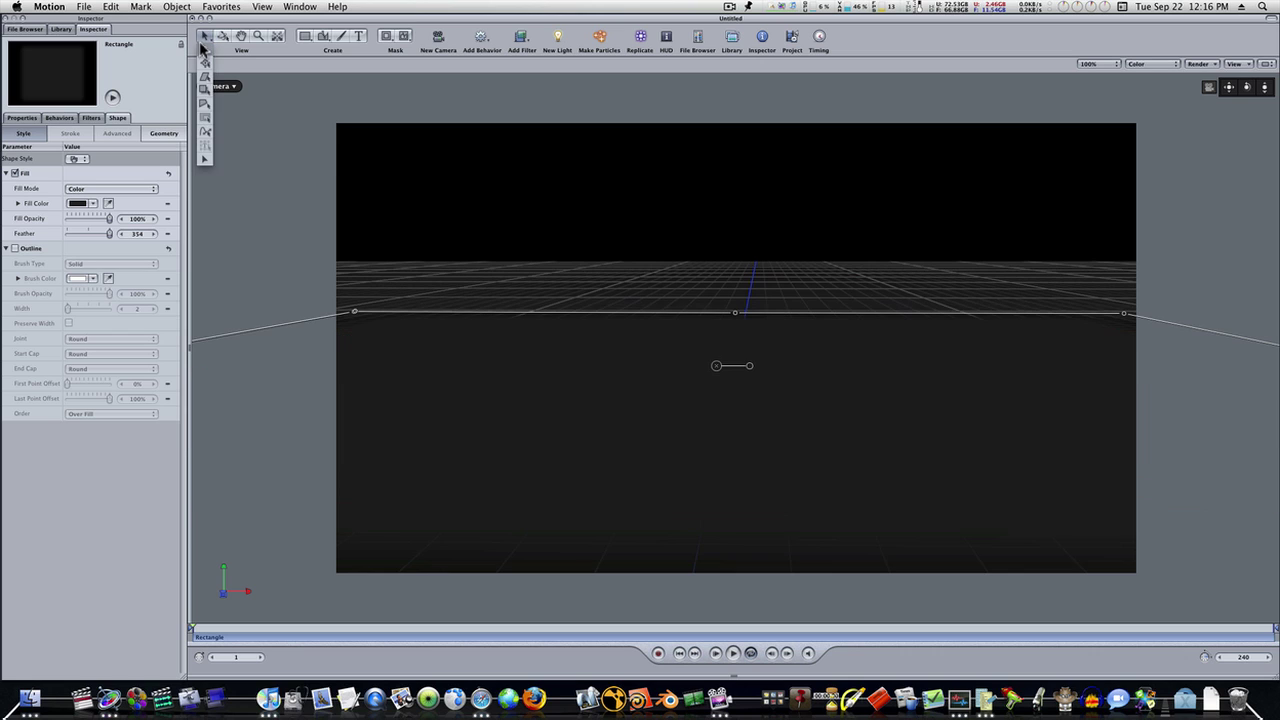
pyautogui.click(716, 367)
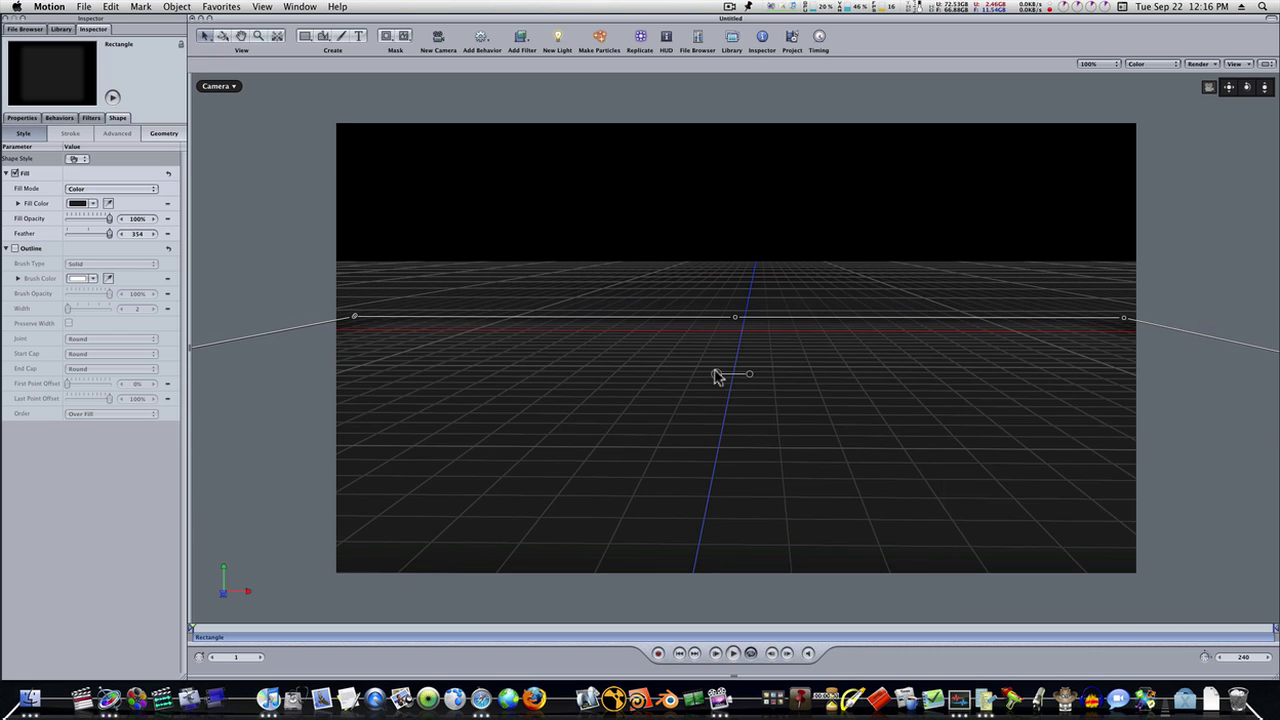
pyautogui.click(223, 38)
pyautogui.moveTo(718, 368); pyautogui.dragTo(614, 378)
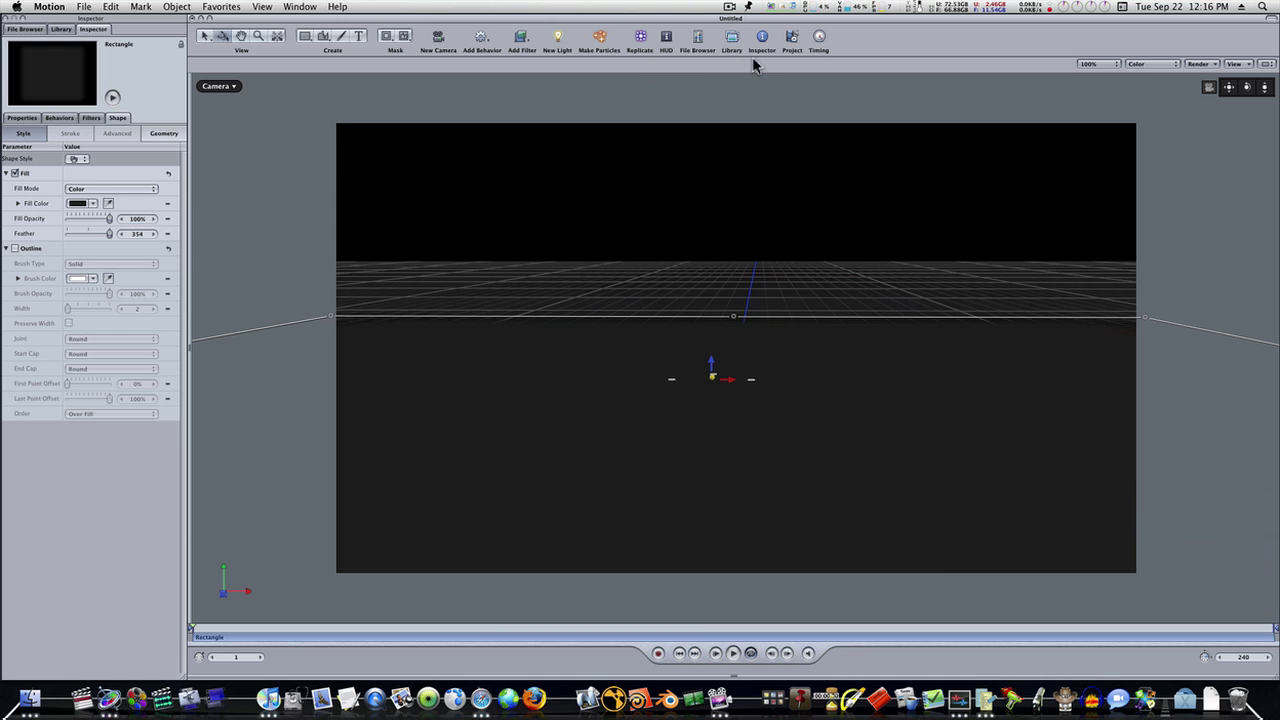
# Show the project's layer list and add the Magic Dust particle emitter from the Sparkles category to the group
pyautogui.click(791, 40)
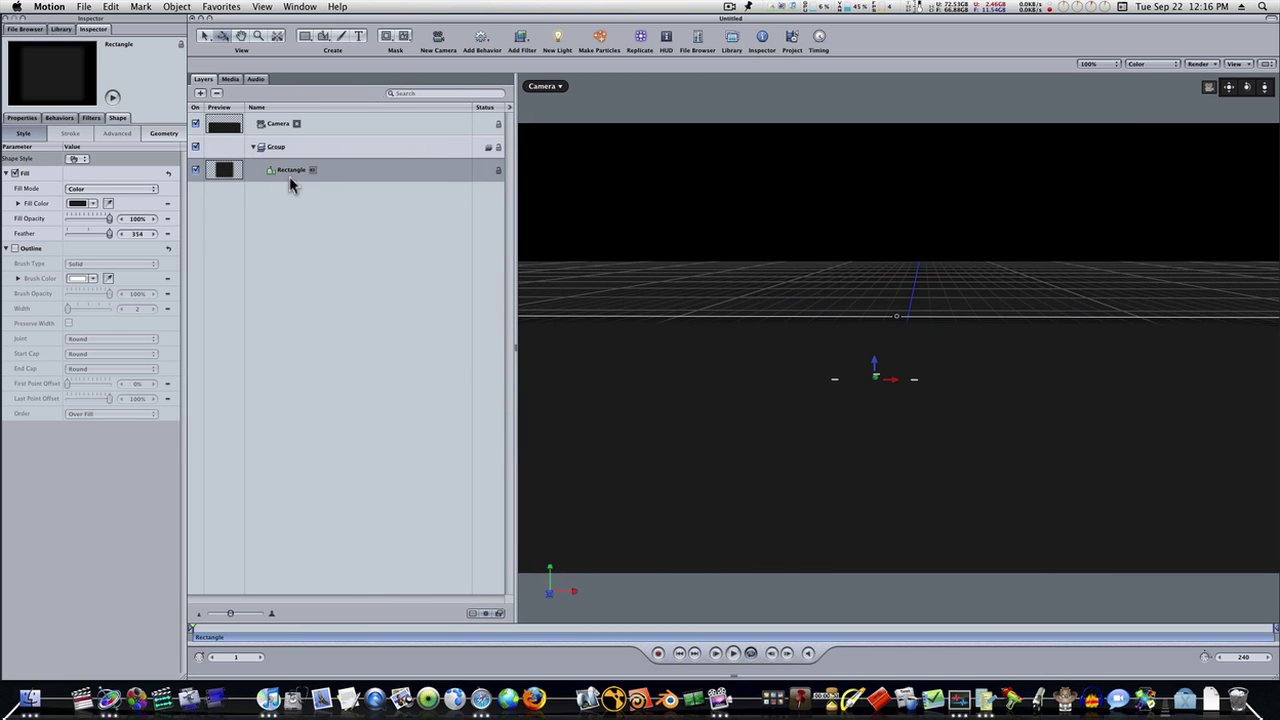
pyautogui.click(61, 29)
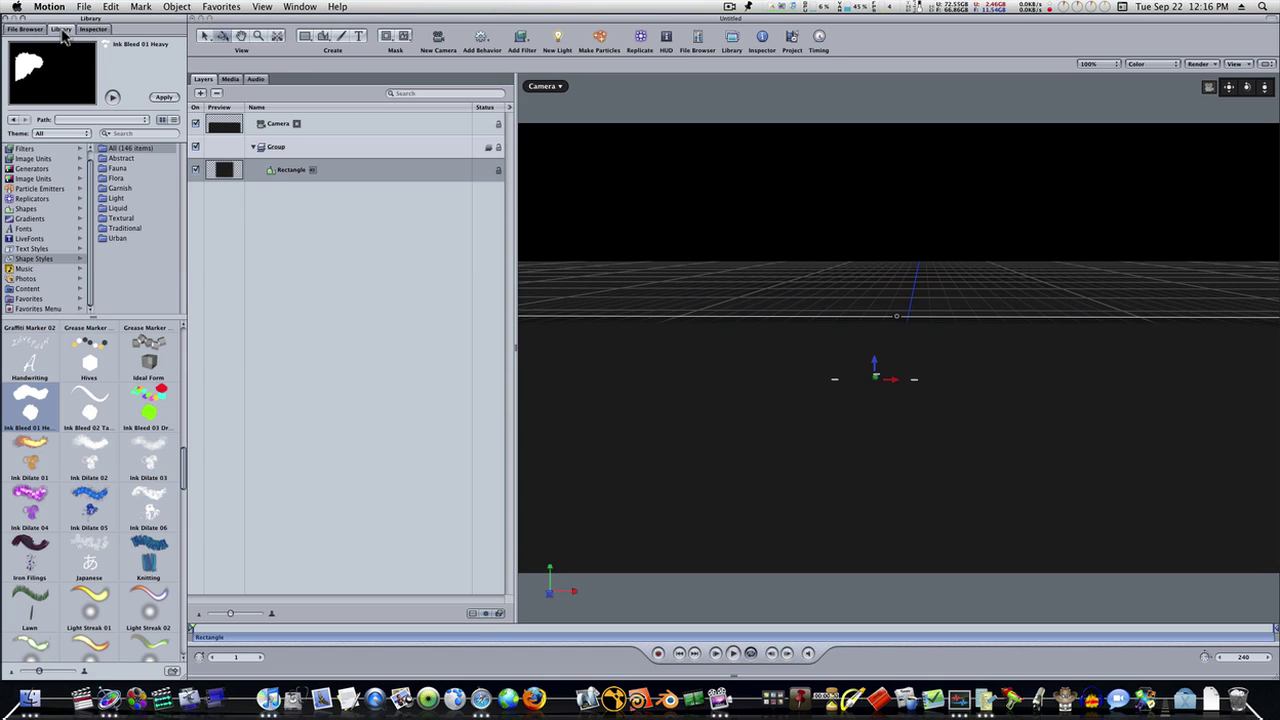
pyautogui.click(54, 189)
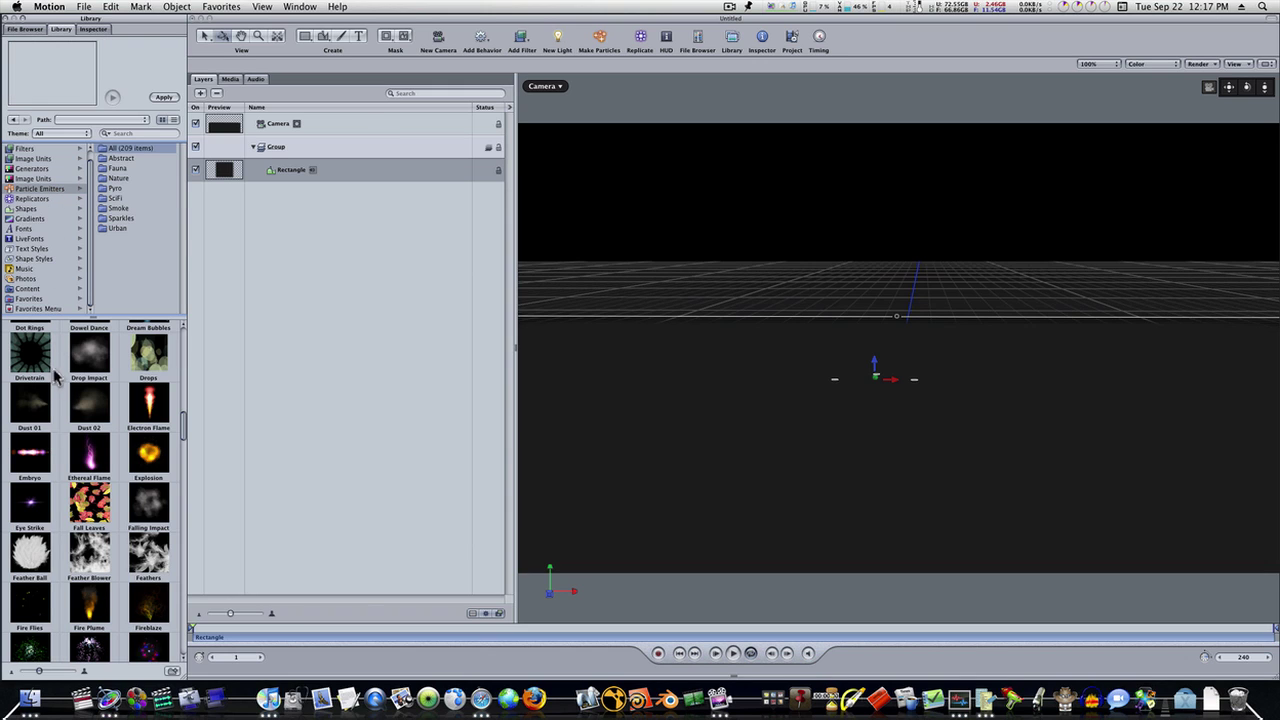
pyautogui.click(125, 219)
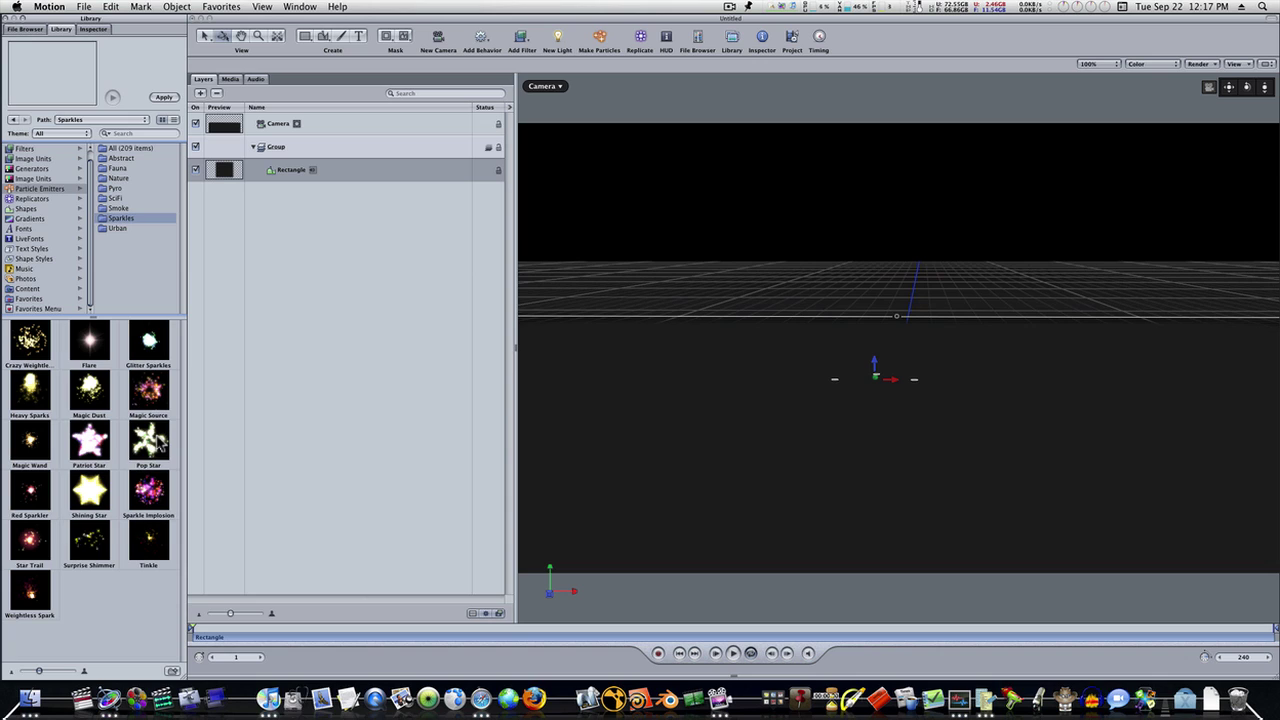
pyautogui.click(96, 402)
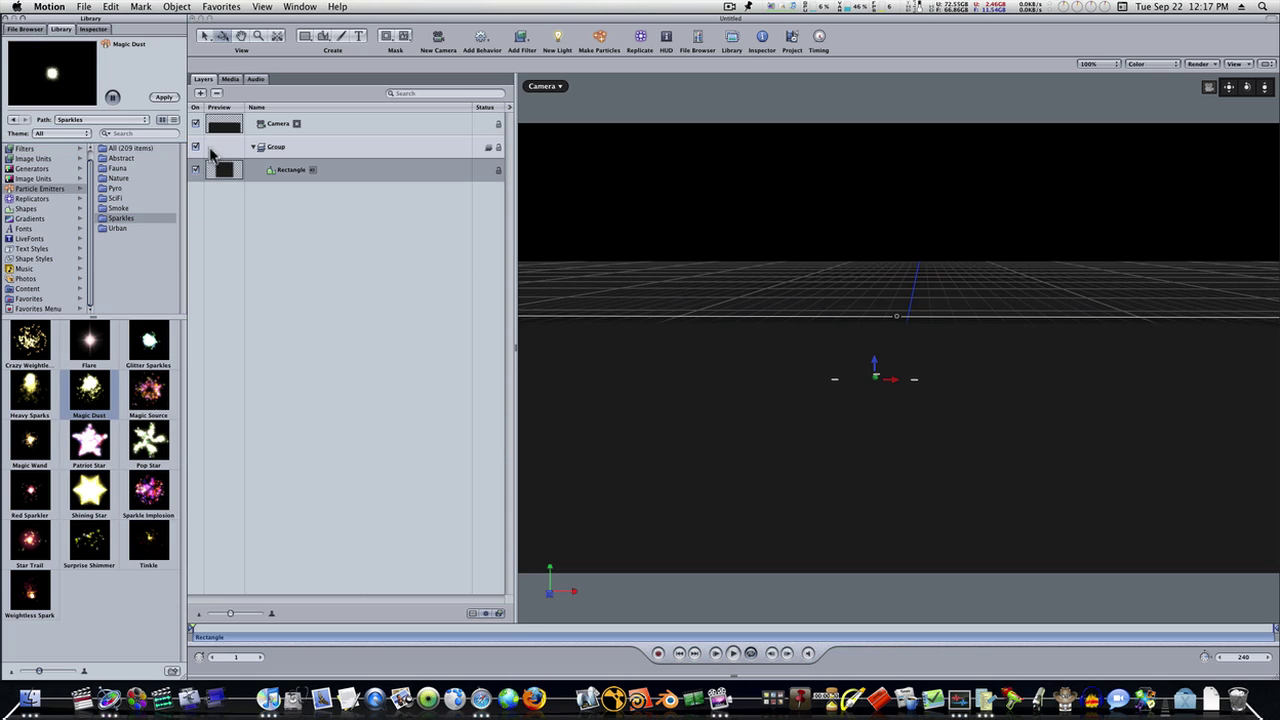
pyautogui.click(157, 99)
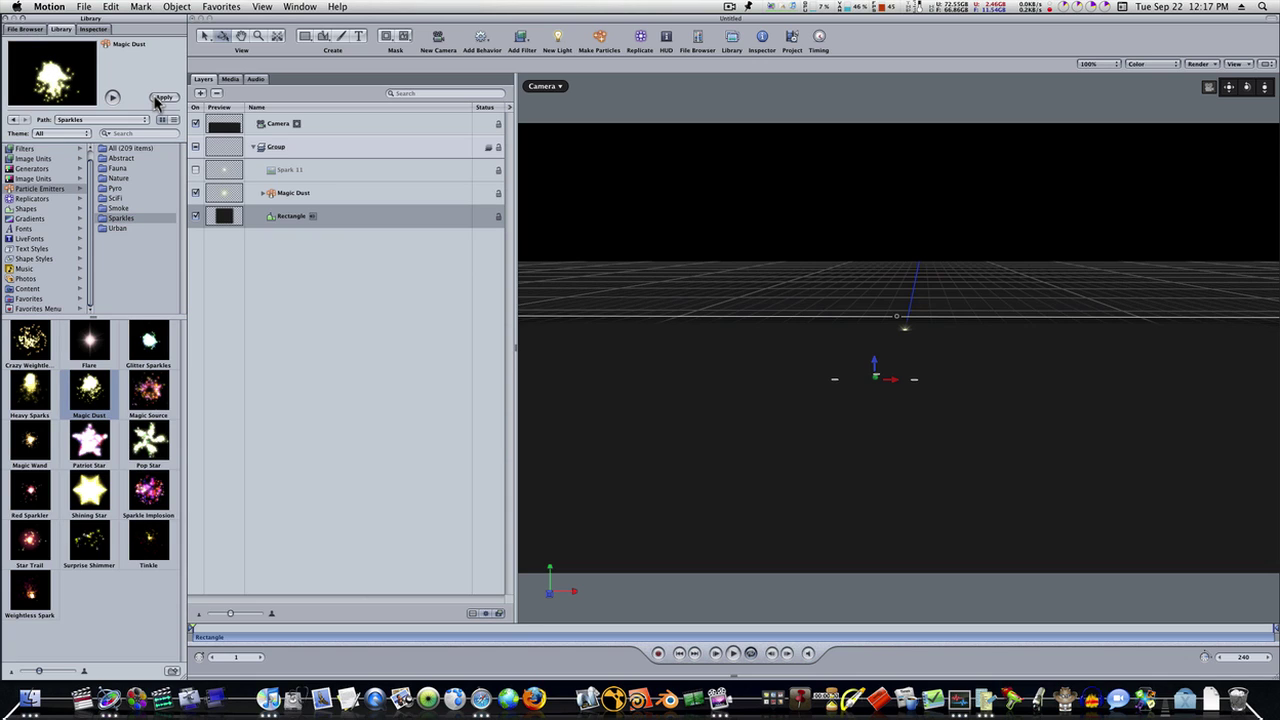
# Raise the Magic Dust emitter above the floor's horizon and preview the particle animation
pyautogui.click(318, 196)
pyautogui.moveTo(907, 312); pyautogui.dragTo(908, 197)
pyautogui.click(732, 654)
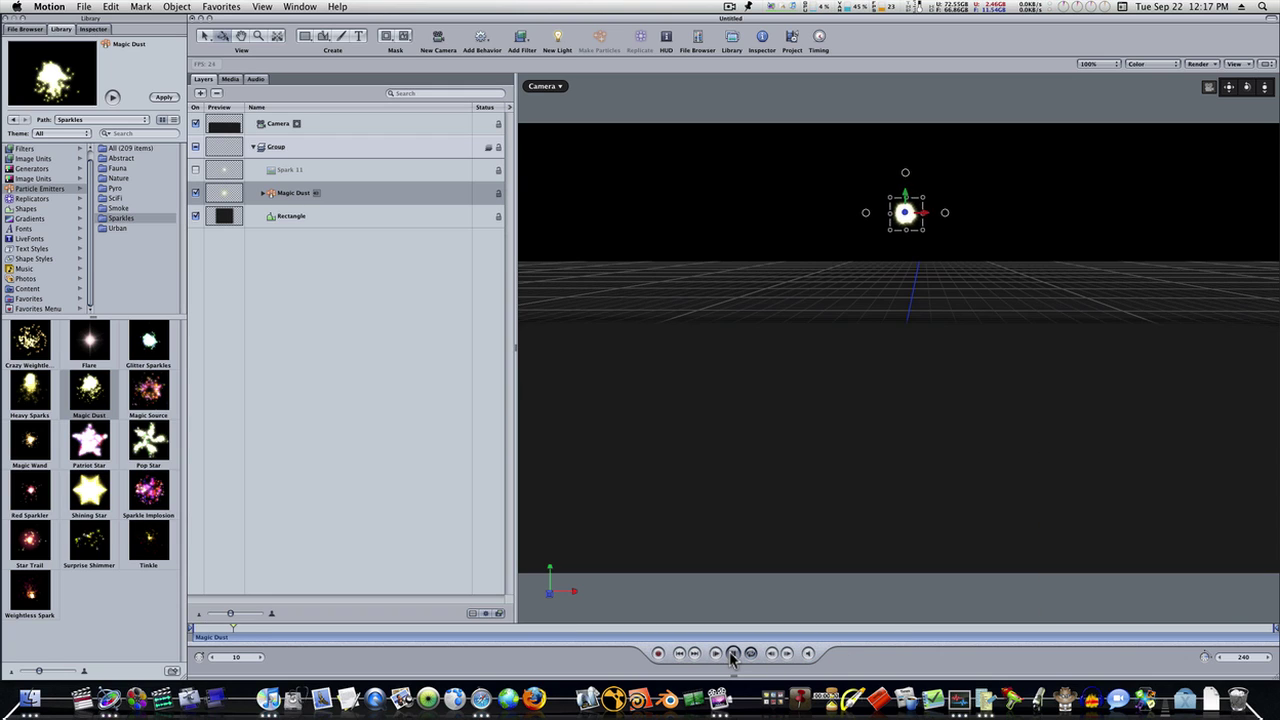
pyautogui.click(732, 654)
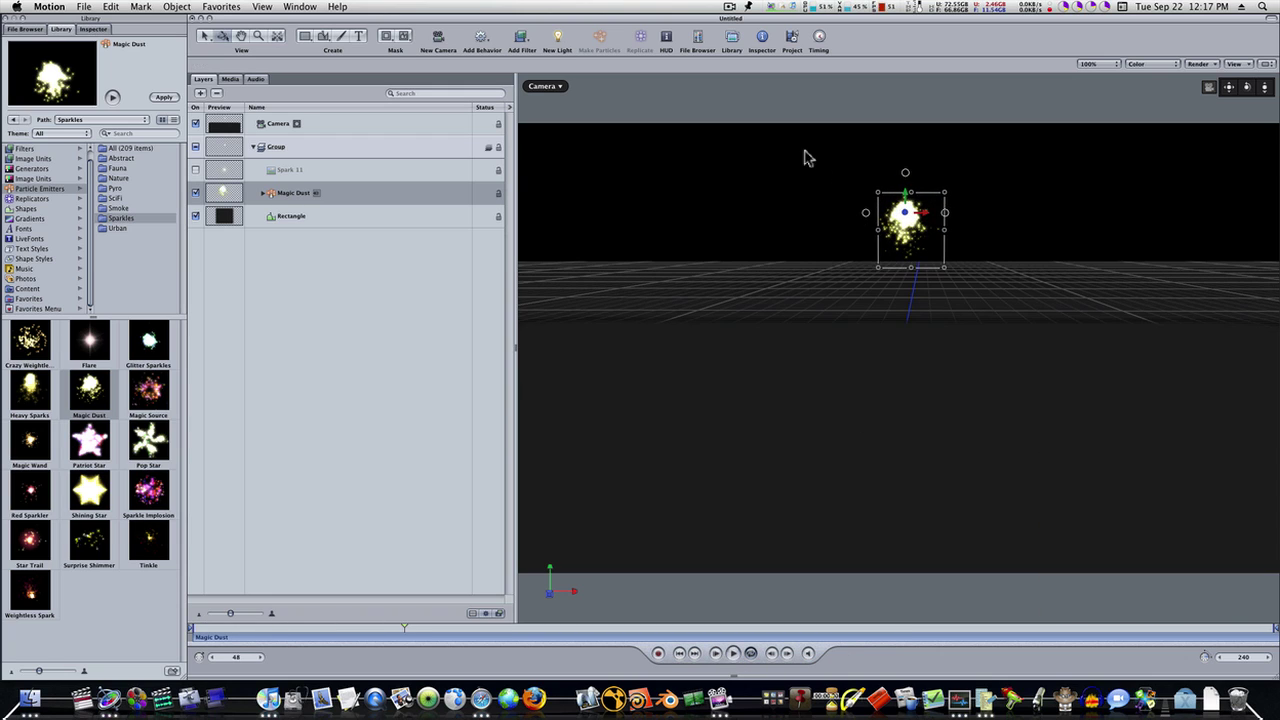
# Examine the emitter's placement over the floor from an orbited Perspective view, and return to the Camera view
pyautogui.click(546, 87)
pyautogui.click(569, 121)
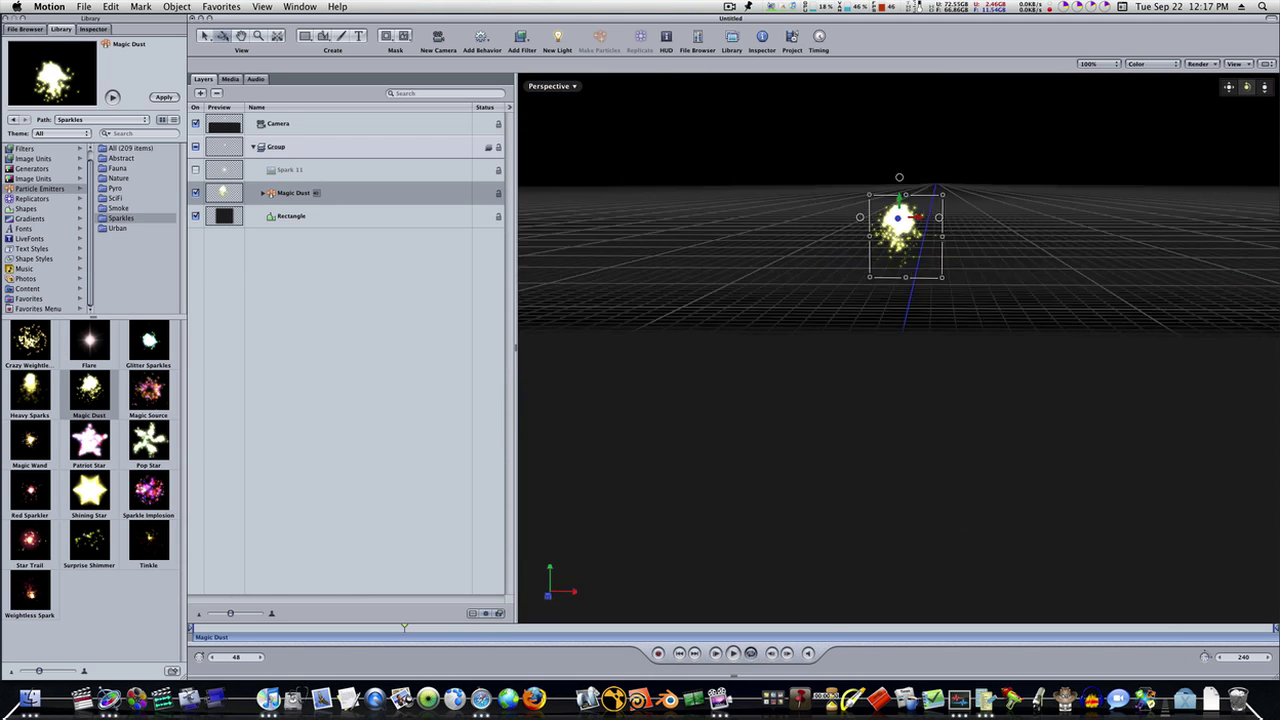
pyautogui.moveTo(1249, 89); pyautogui.dragTo(1264, 109)
pyautogui.click(556, 90)
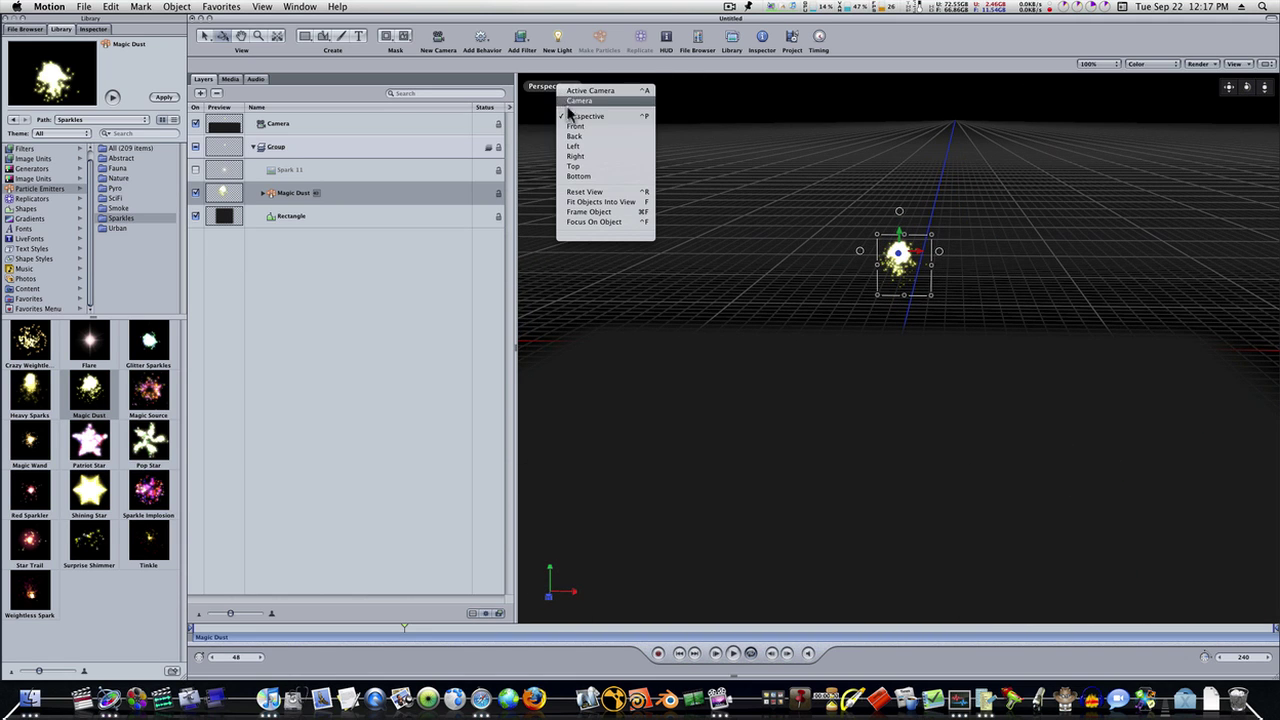
pyautogui.click(574, 103)
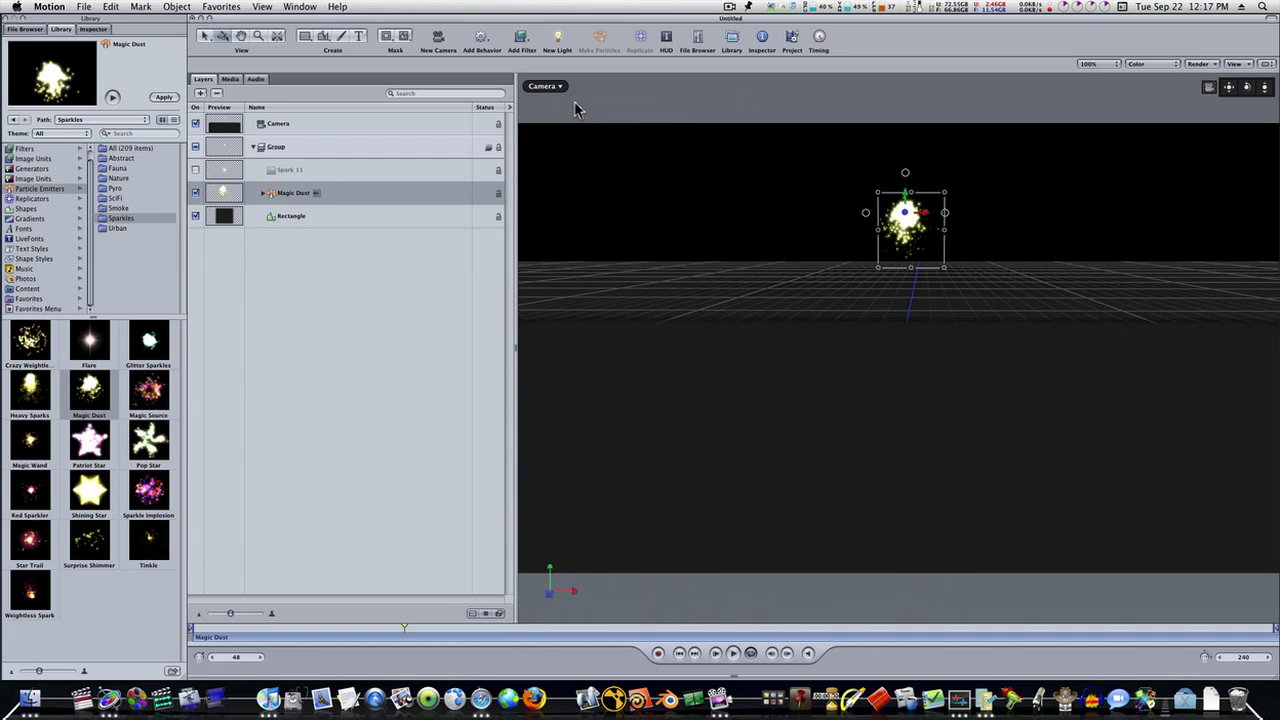
# Make the Magic Dust emitter 3D and change its shape to Line
pyautogui.click(287, 195)
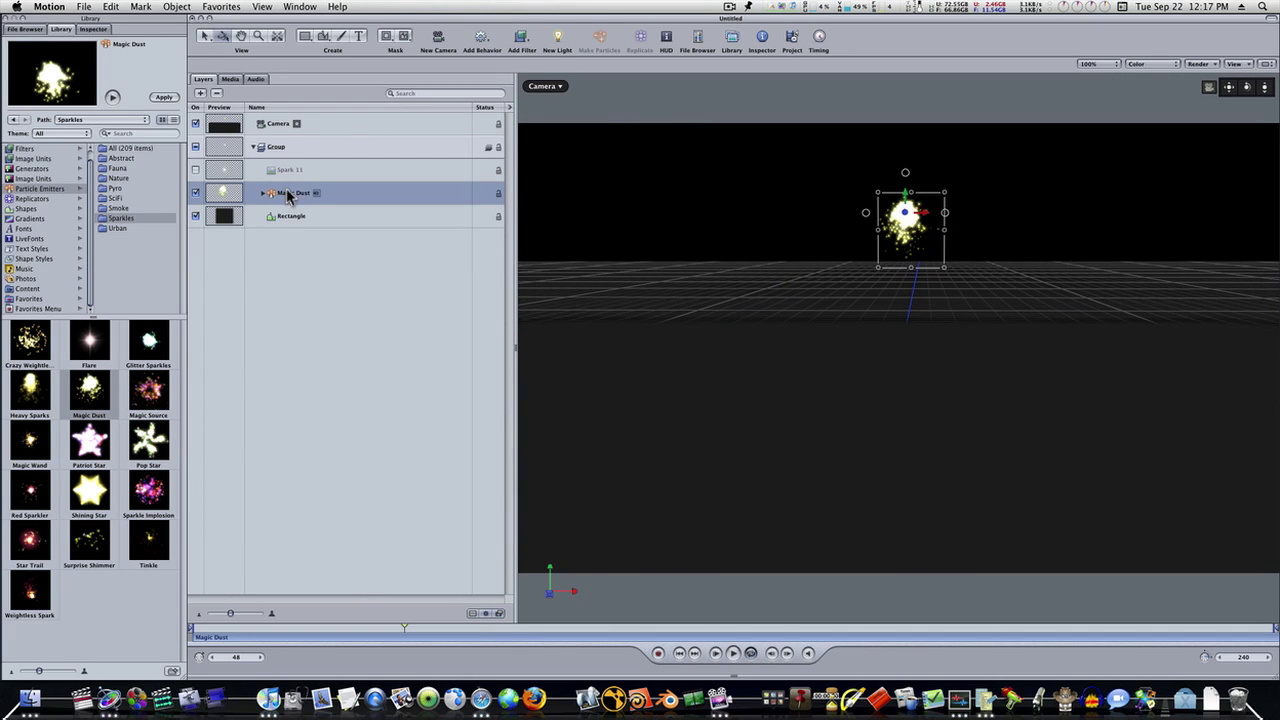
pyautogui.click(94, 29)
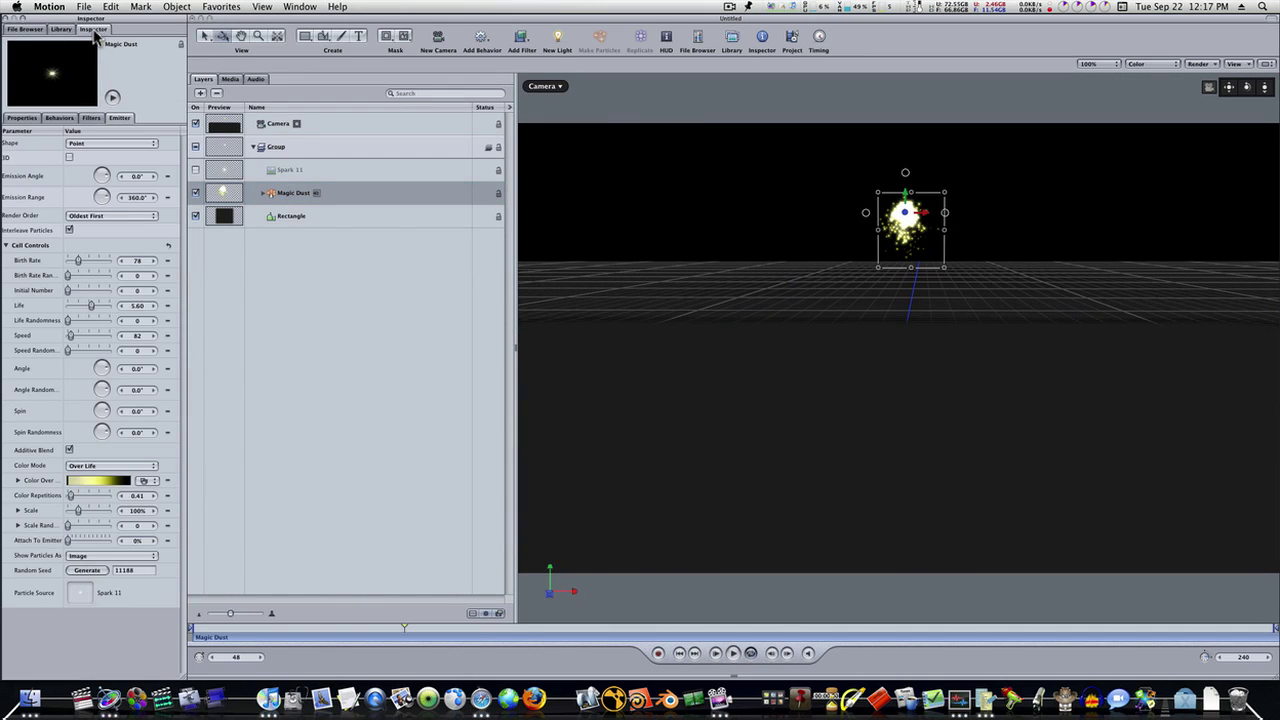
pyautogui.click(69, 158)
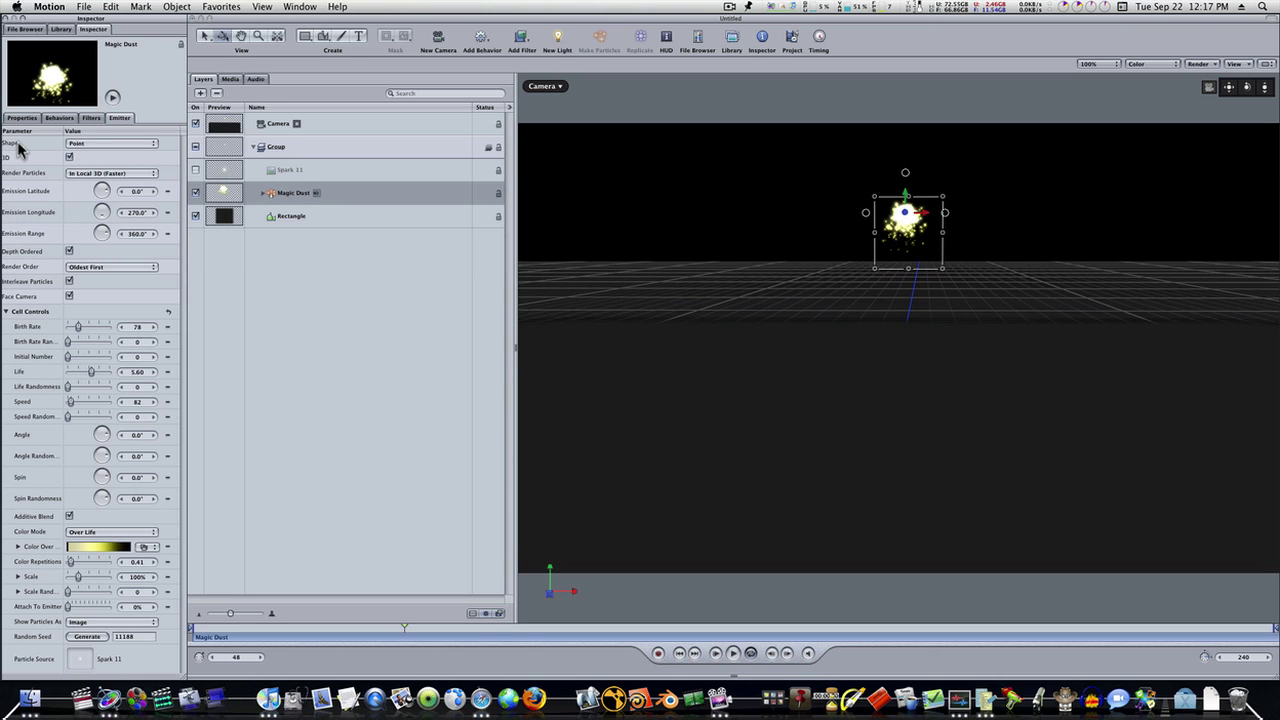
pyautogui.click(88, 144)
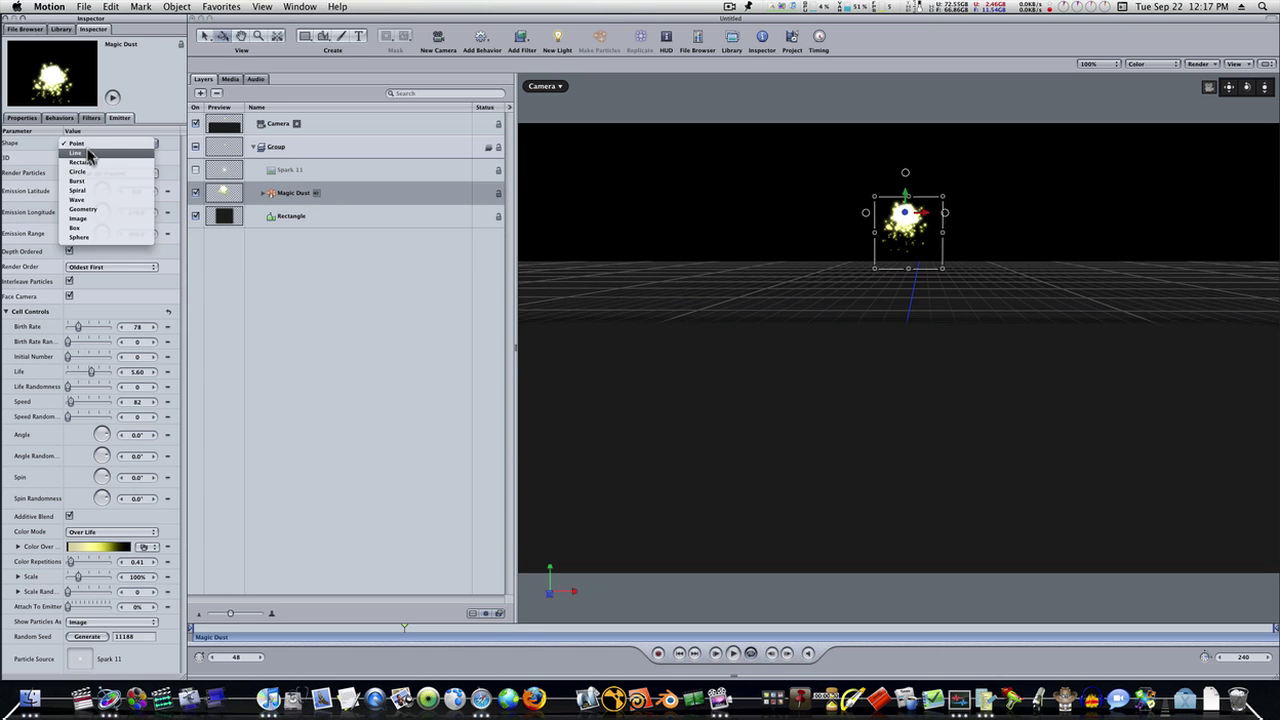
pyautogui.click(88, 153)
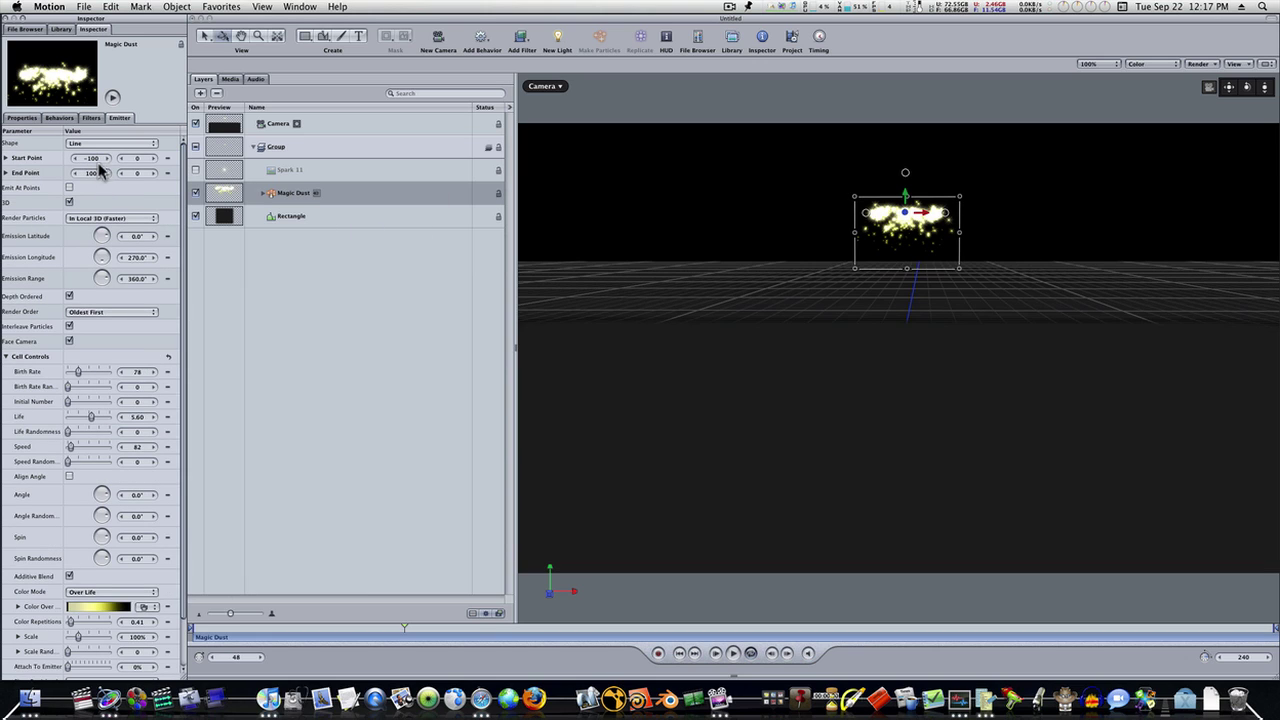
# Set the emitter line's X start to about -1115 and end to about 1089, and raise it to the frame's upper edge
pyautogui.moveTo(90, 158); pyautogui.dragTo(0, 157)
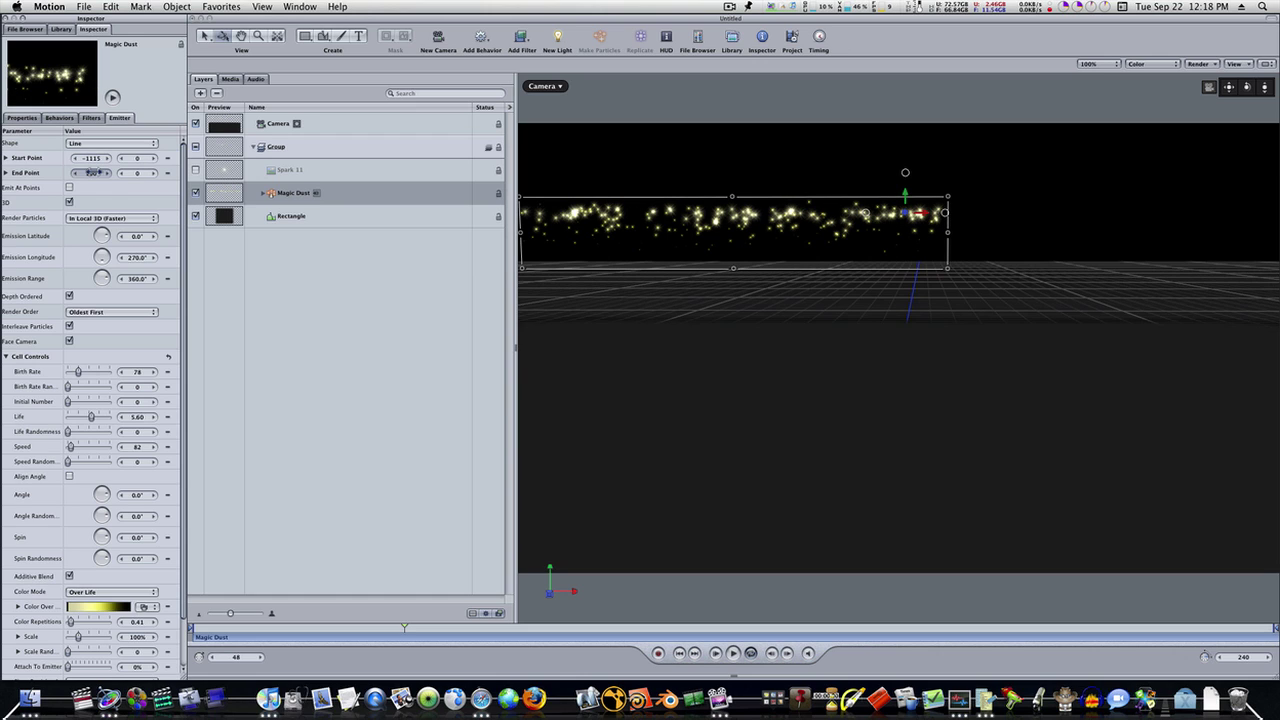
pyautogui.moveTo(95, 172); pyautogui.dragTo(385, 180)
pyautogui.moveTo(566, 183); pyautogui.dragTo(715, 194)
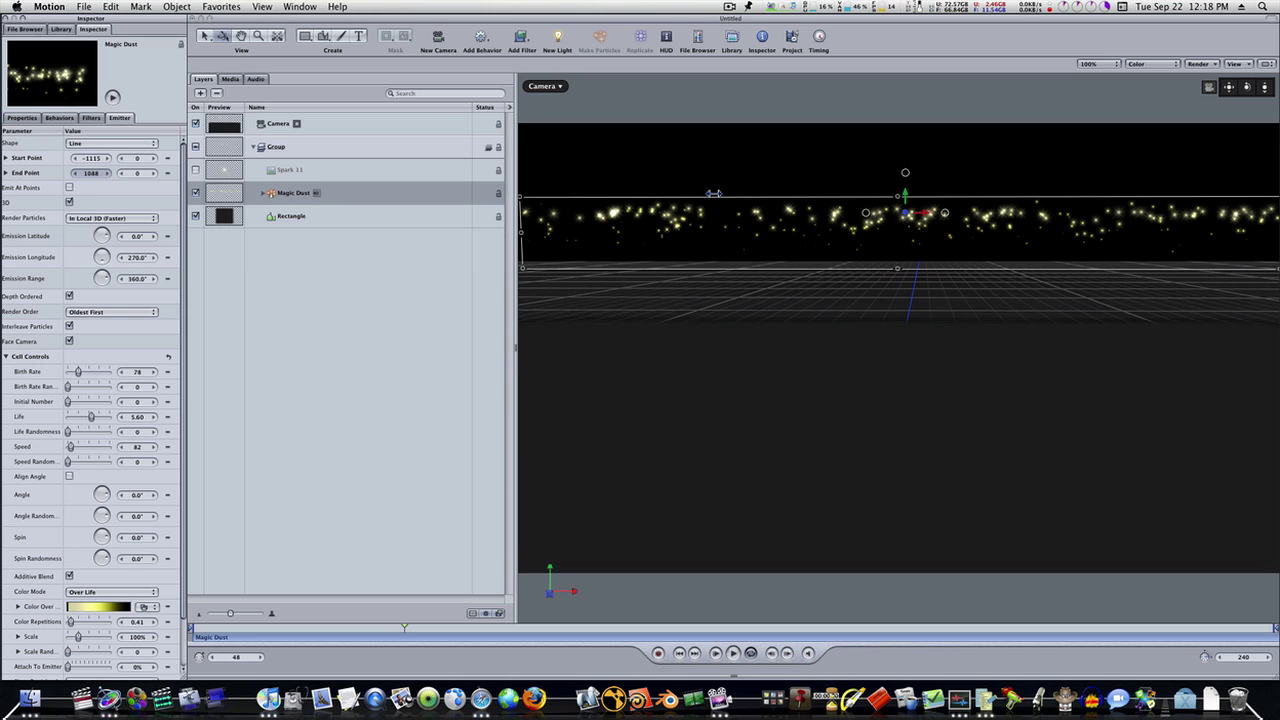
pyautogui.moveTo(906, 197); pyautogui.dragTo(903, 126)
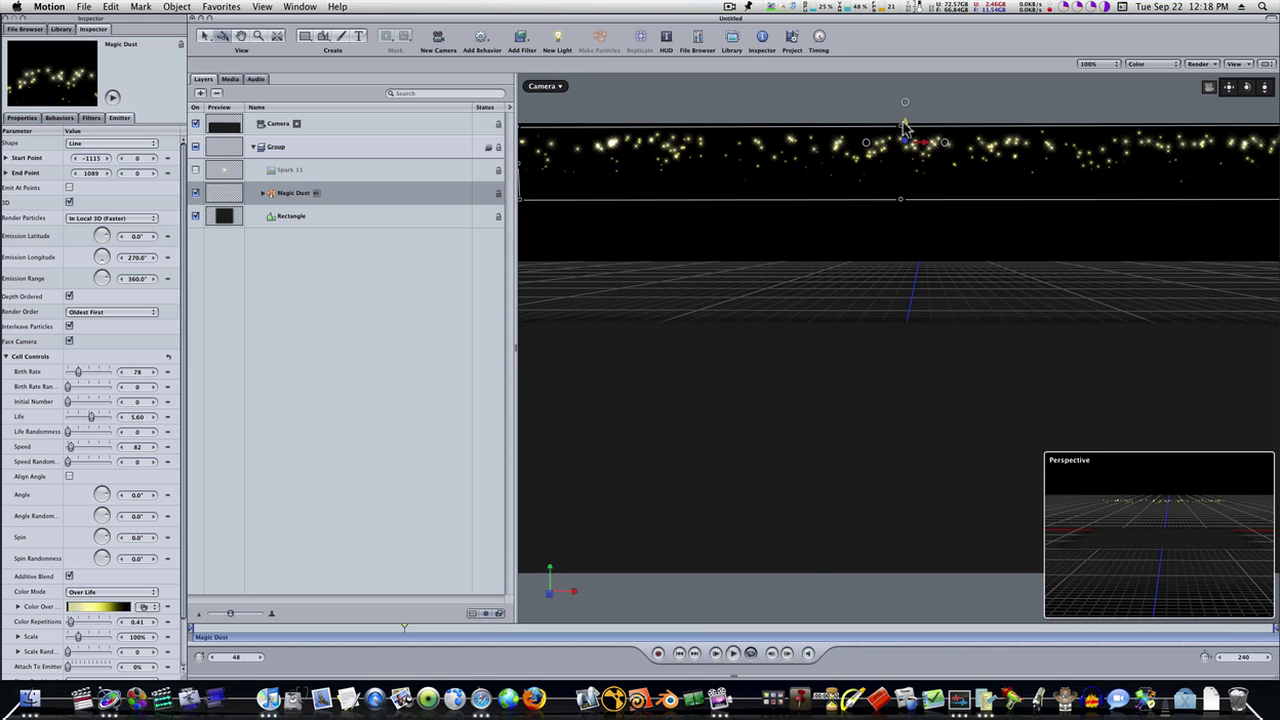
pyautogui.click(733, 653)
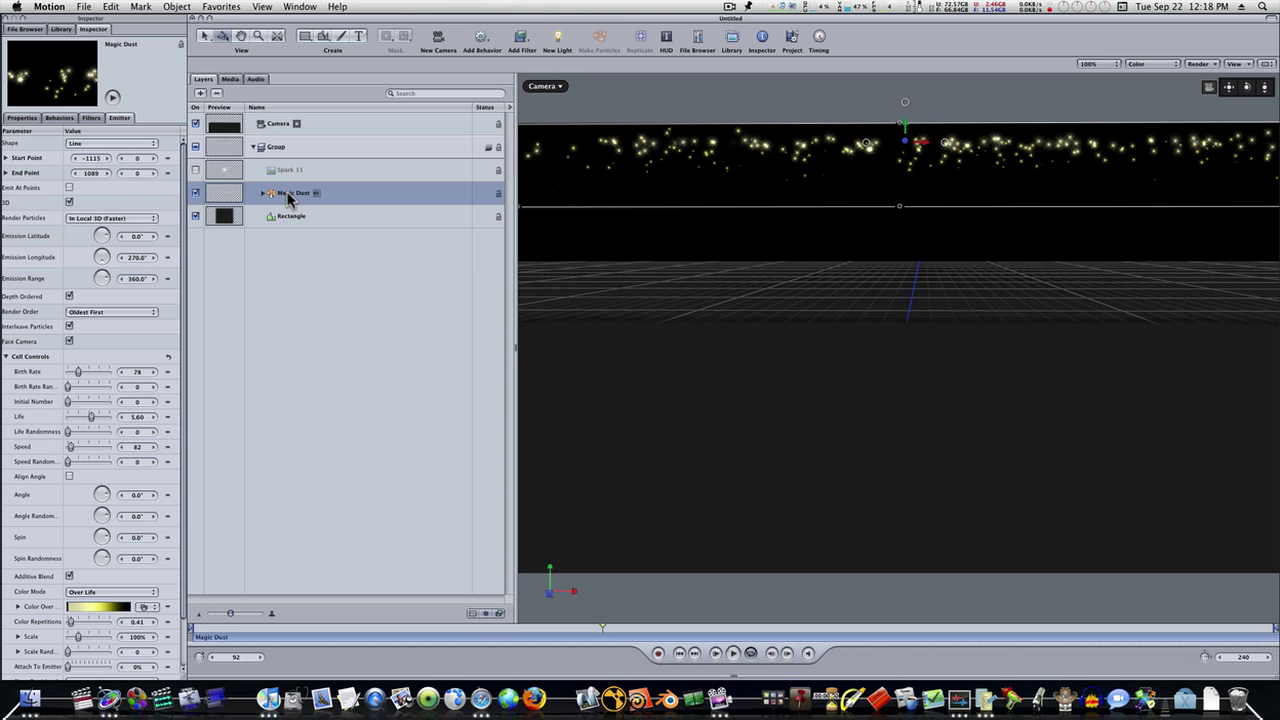
# Set the Life of the Spark11 particle cell to 30, preview the falling sparks, and go back to the start
pyautogui.click(264, 193)
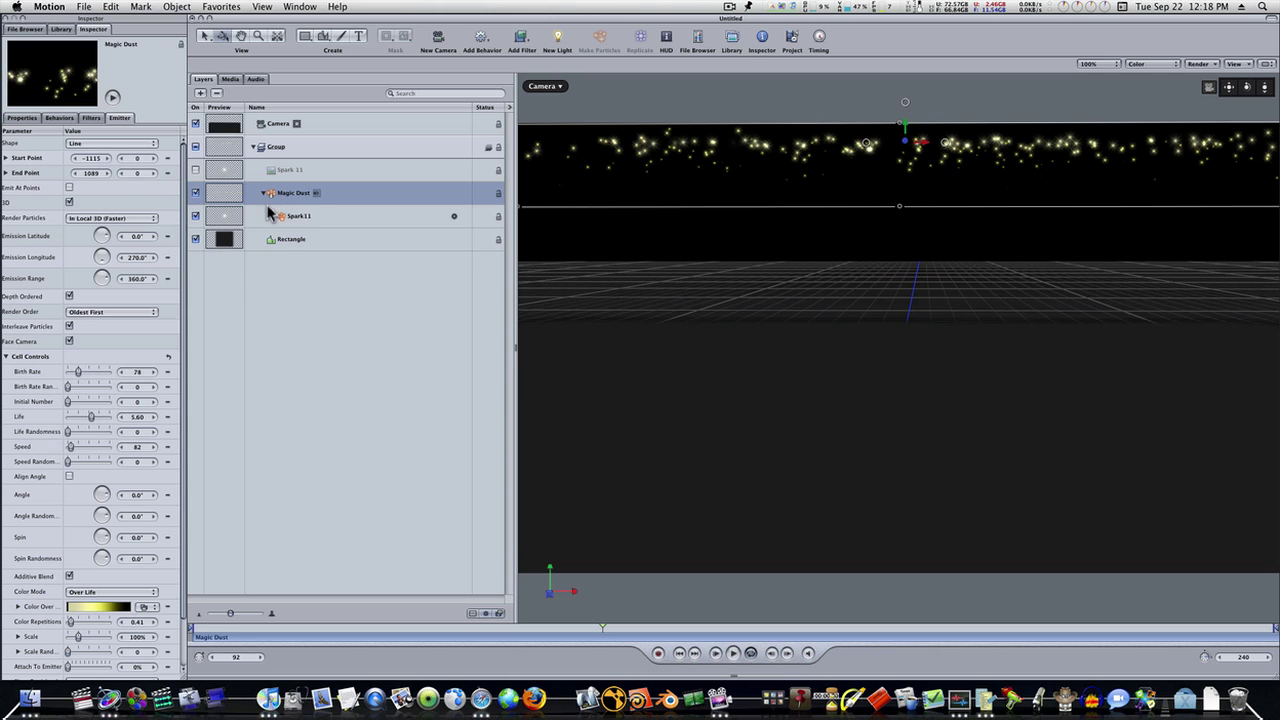
pyautogui.click(291, 218)
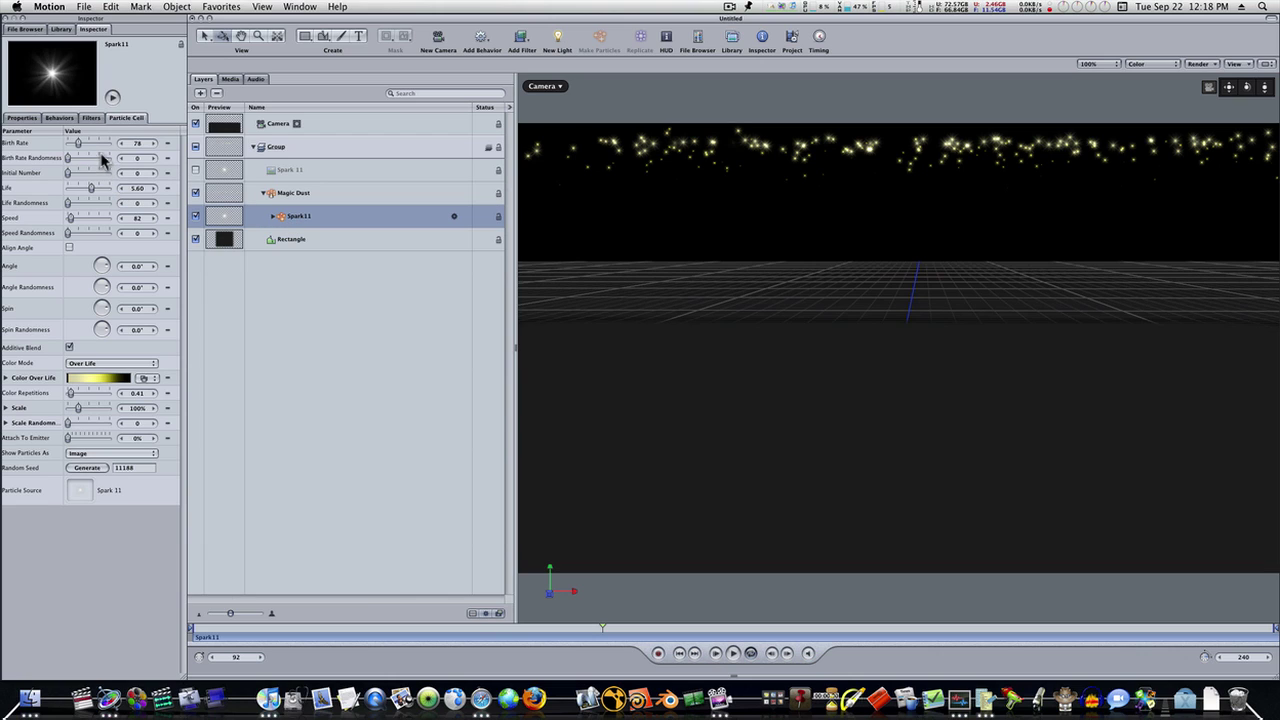
pyautogui.click(137, 188)
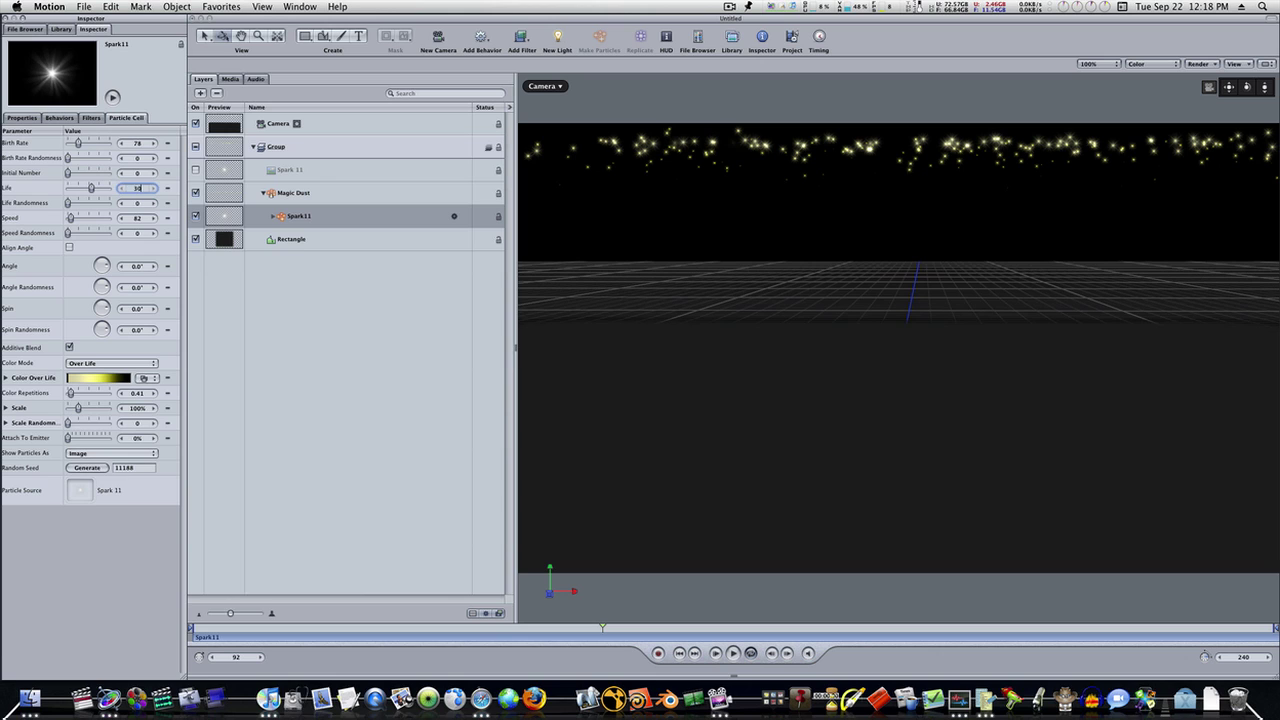
pyautogui.press('Return')
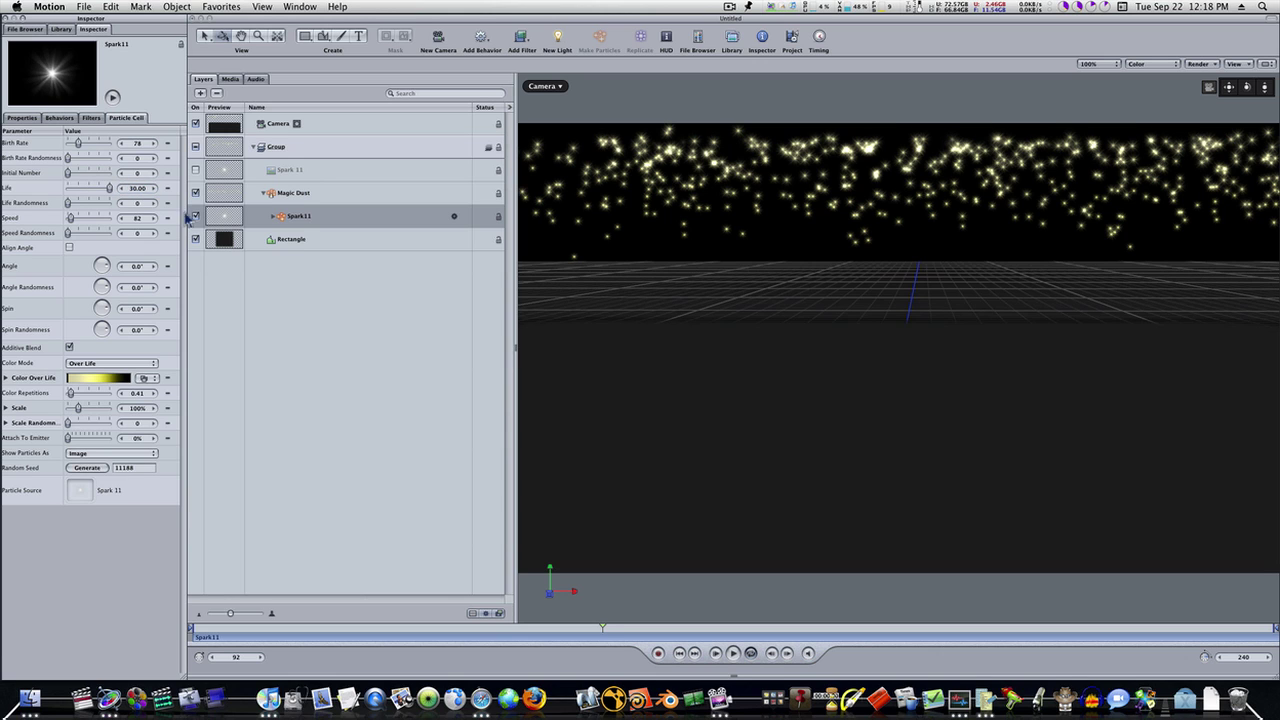
pyautogui.click(733, 654)
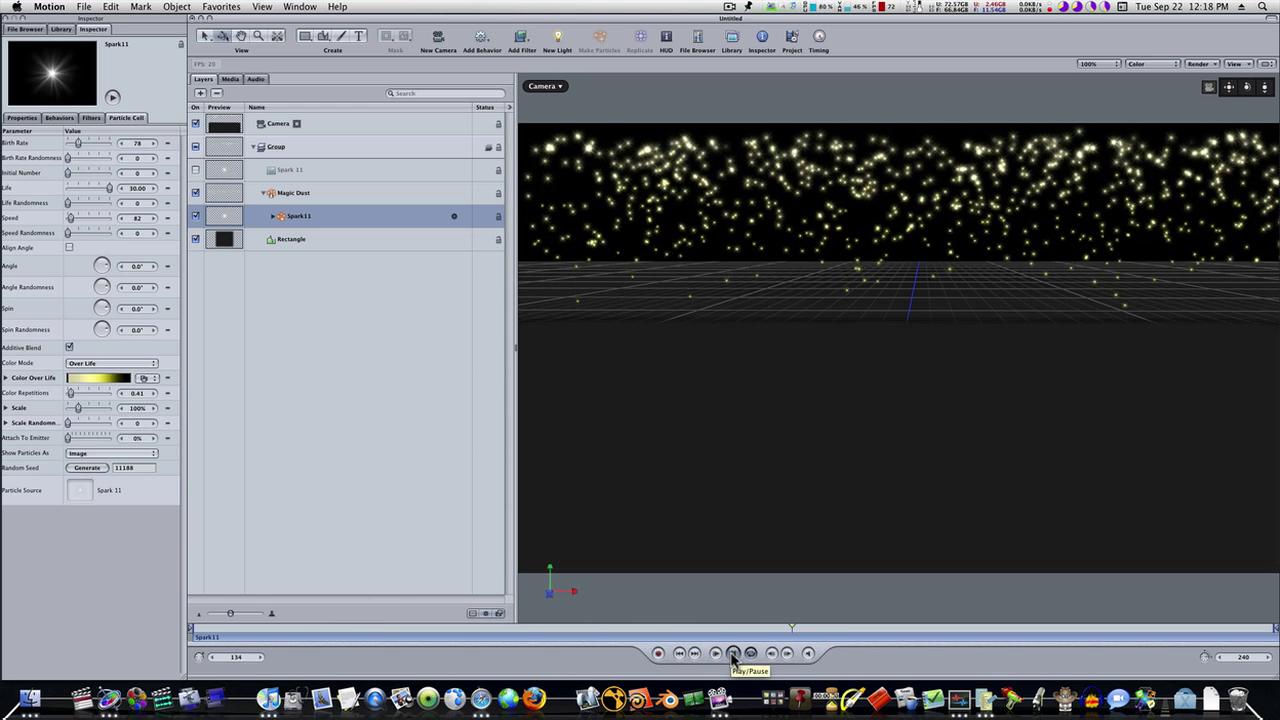
pyautogui.click(200, 630)
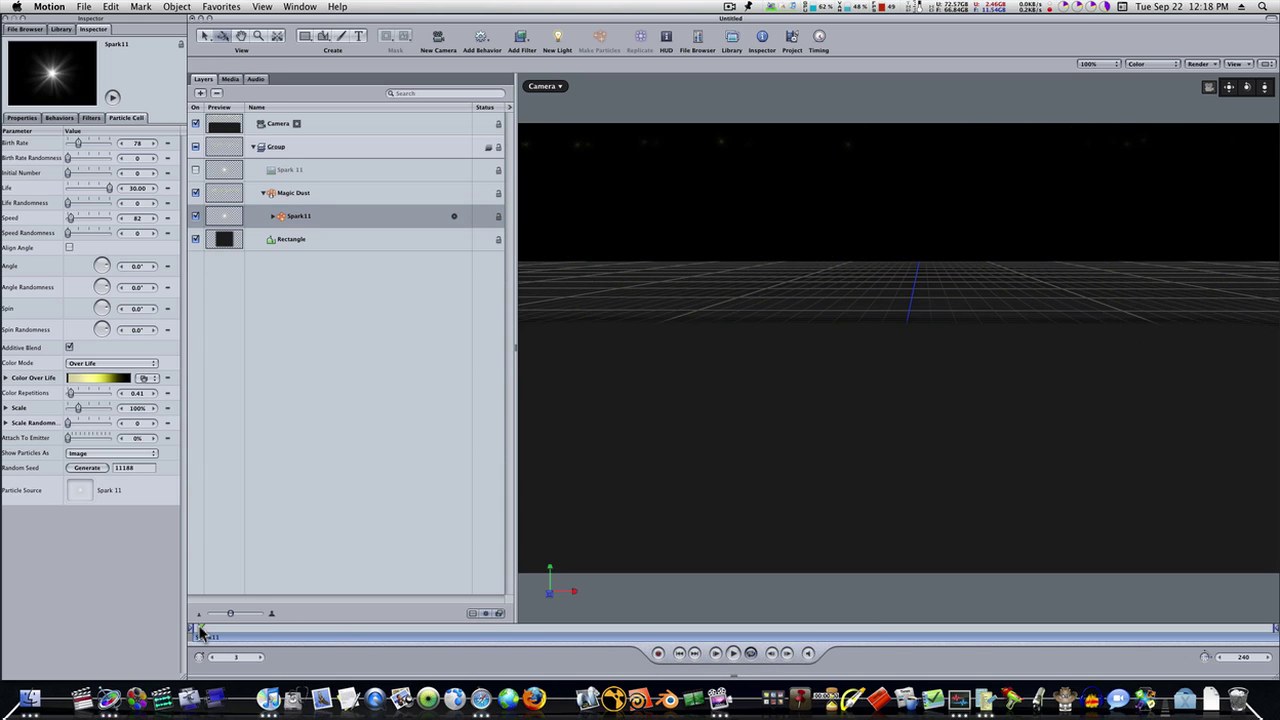
# Set the Acceleration of the Spark11 cell's Gravity behavior to 300 and preview the sparks' fall
pyautogui.click(273, 216)
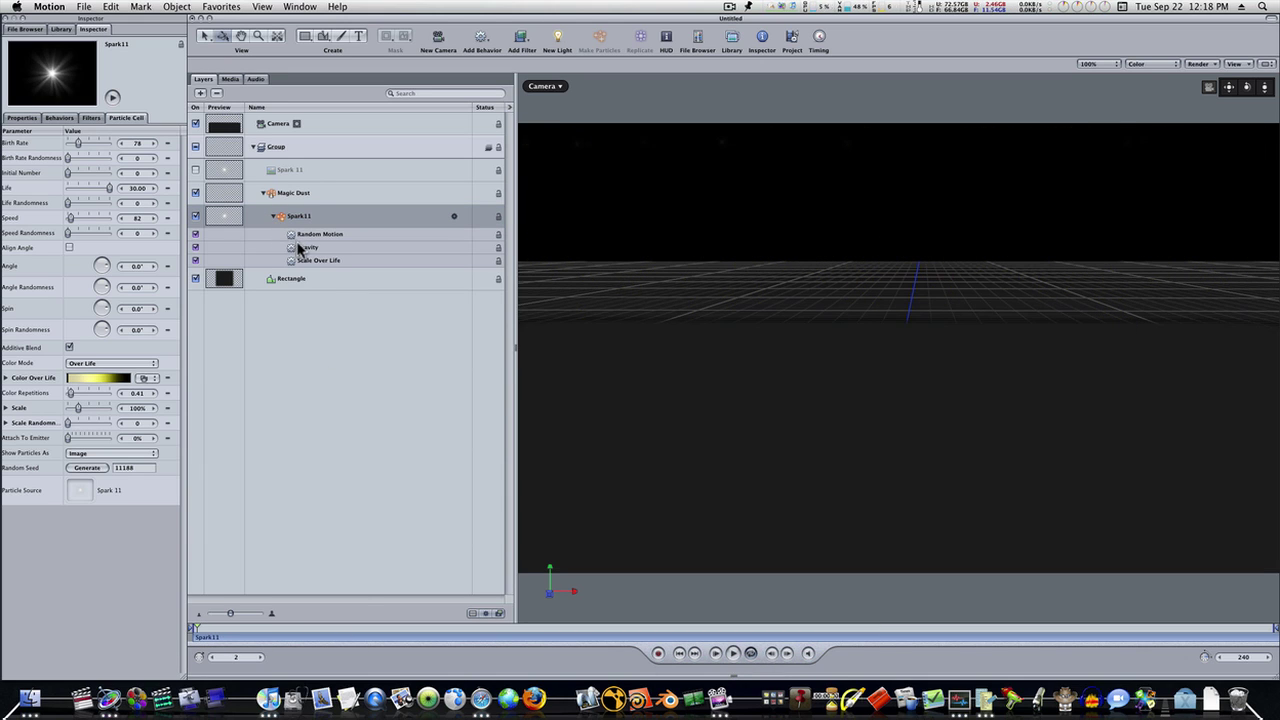
pyautogui.click(298, 247)
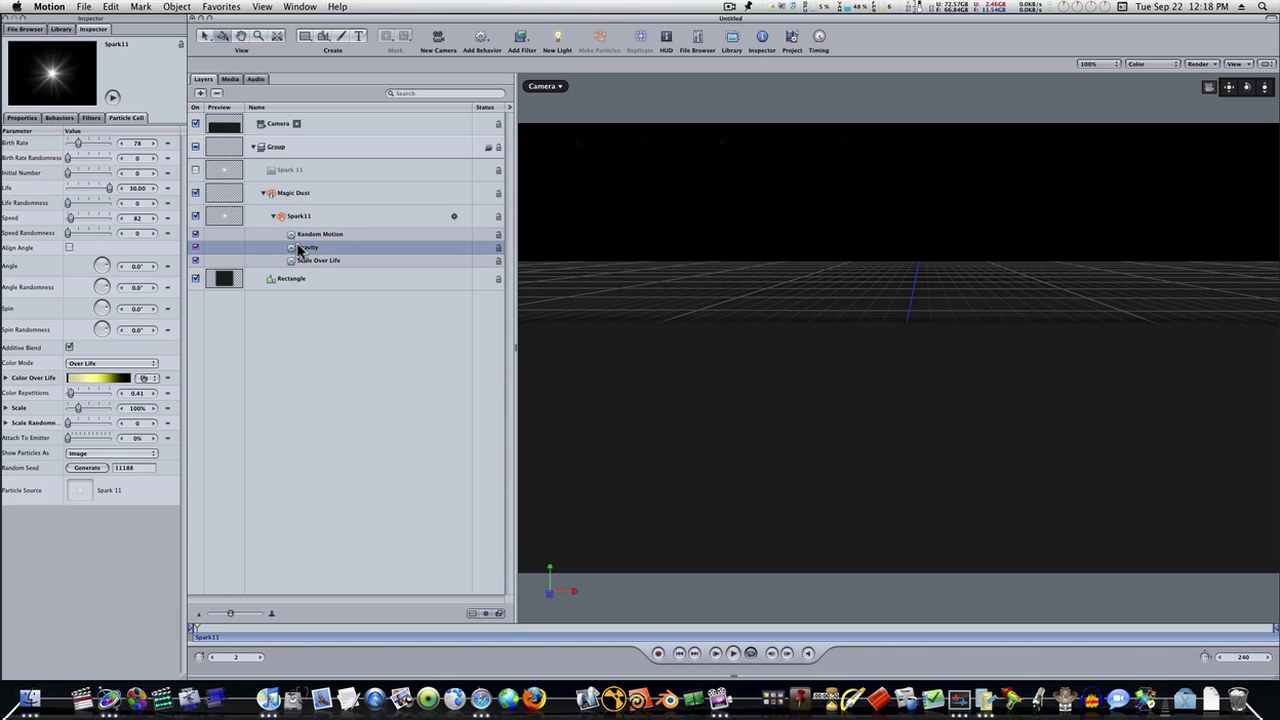
pyautogui.click(57, 117)
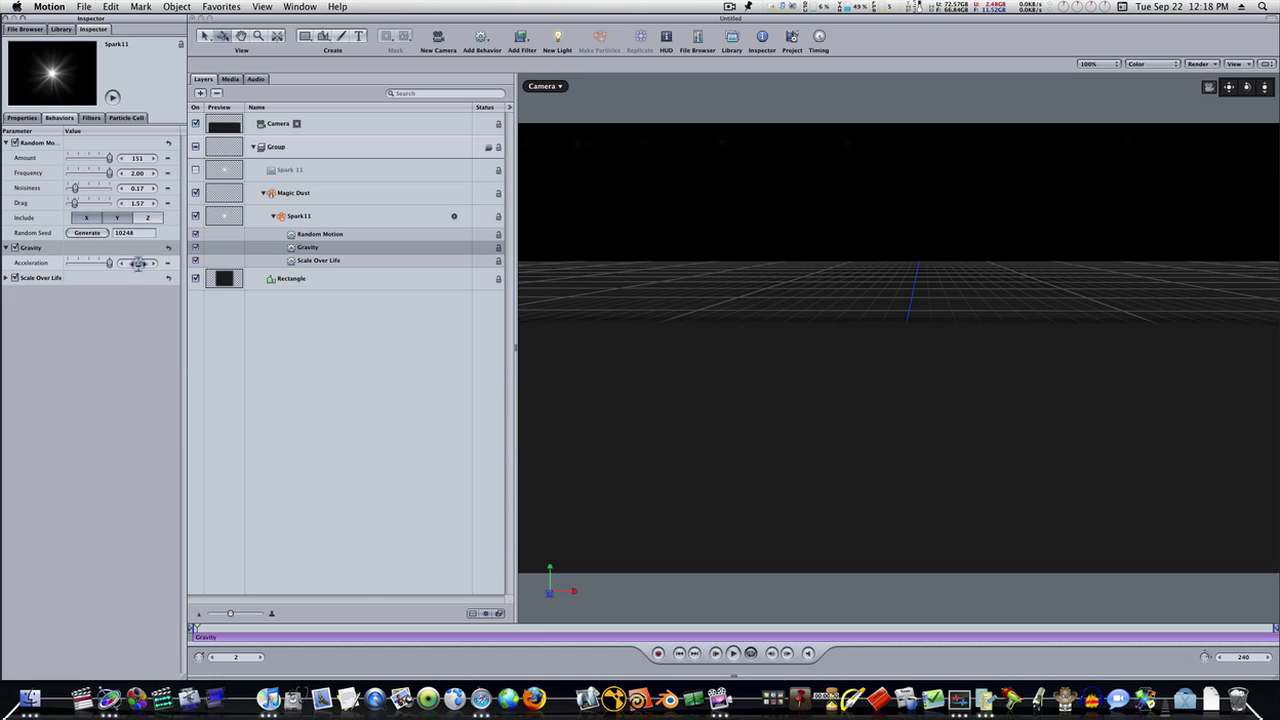
pyautogui.press('Return')
pyautogui.click(734, 654)
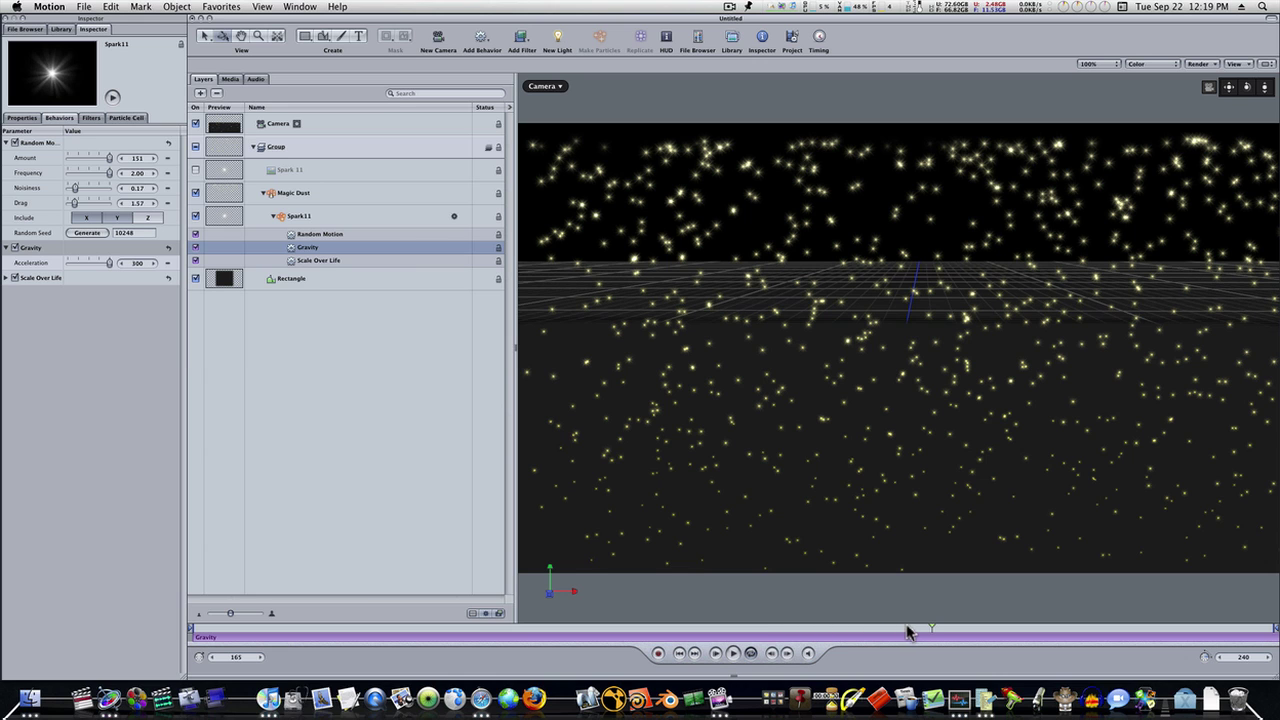
# Go back to frame 17 and add the Edge Collision simulation behavior to the Magic Dust emitter
pyautogui.moveTo(922, 630); pyautogui.dragTo(266, 608)
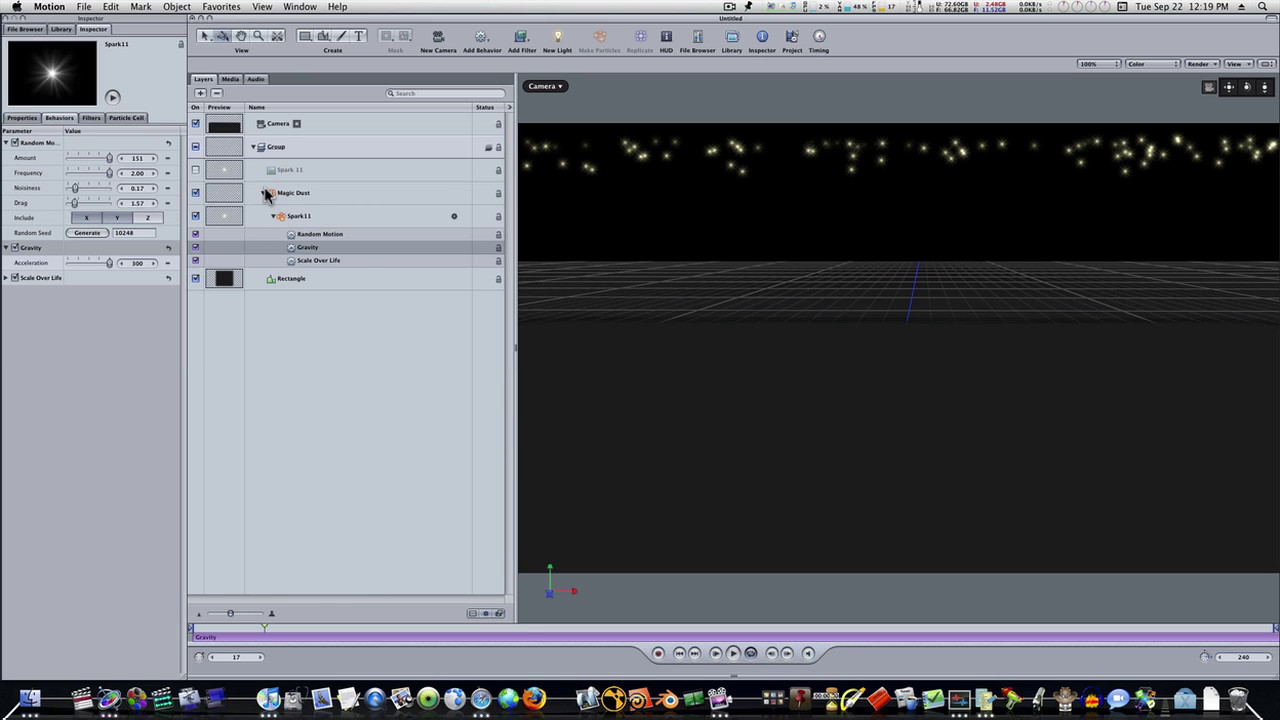
pyautogui.click(265, 193)
pyautogui.click(275, 194)
pyautogui.press('super+2')
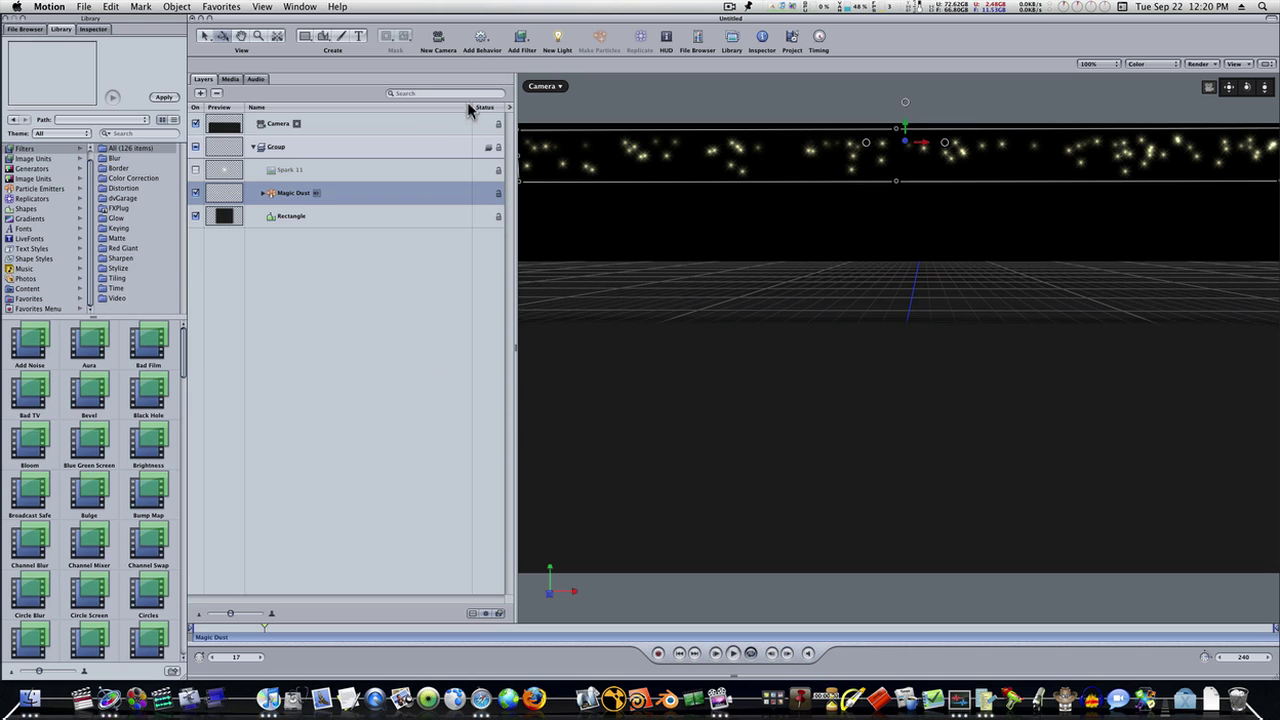
pyautogui.click(481, 42)
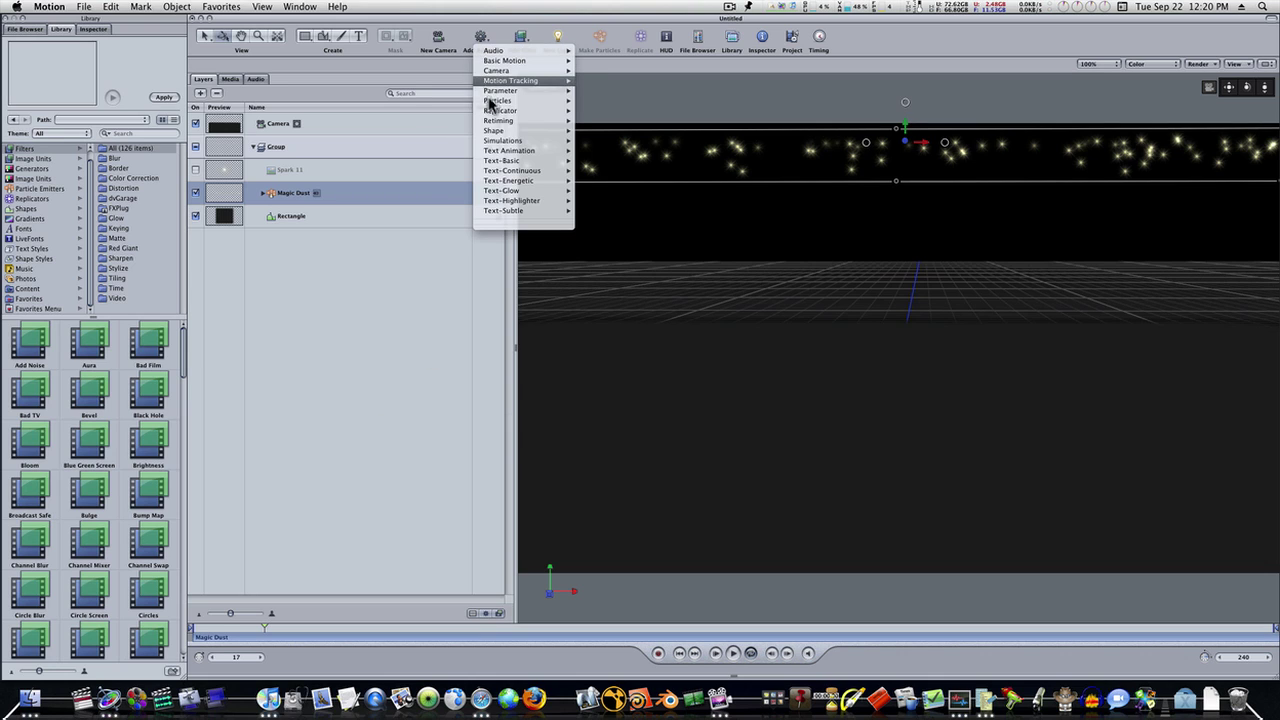
pyautogui.moveTo(501, 143)
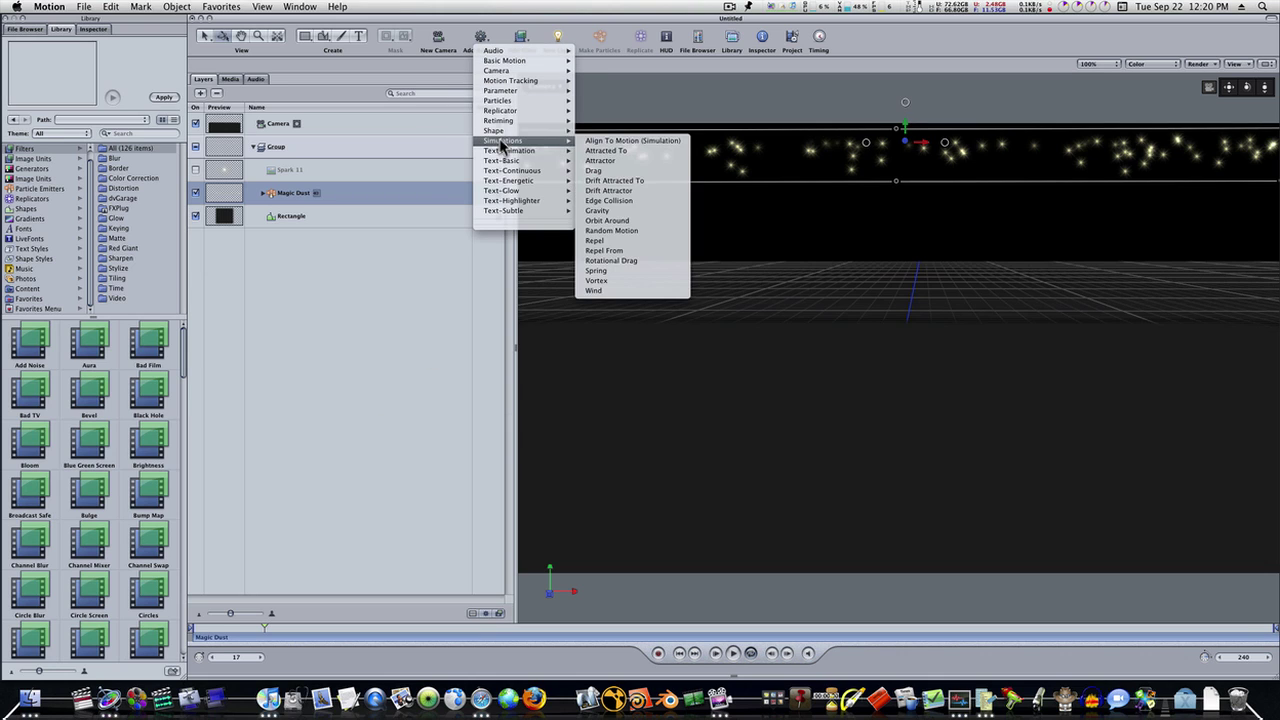
pyautogui.click(612, 201)
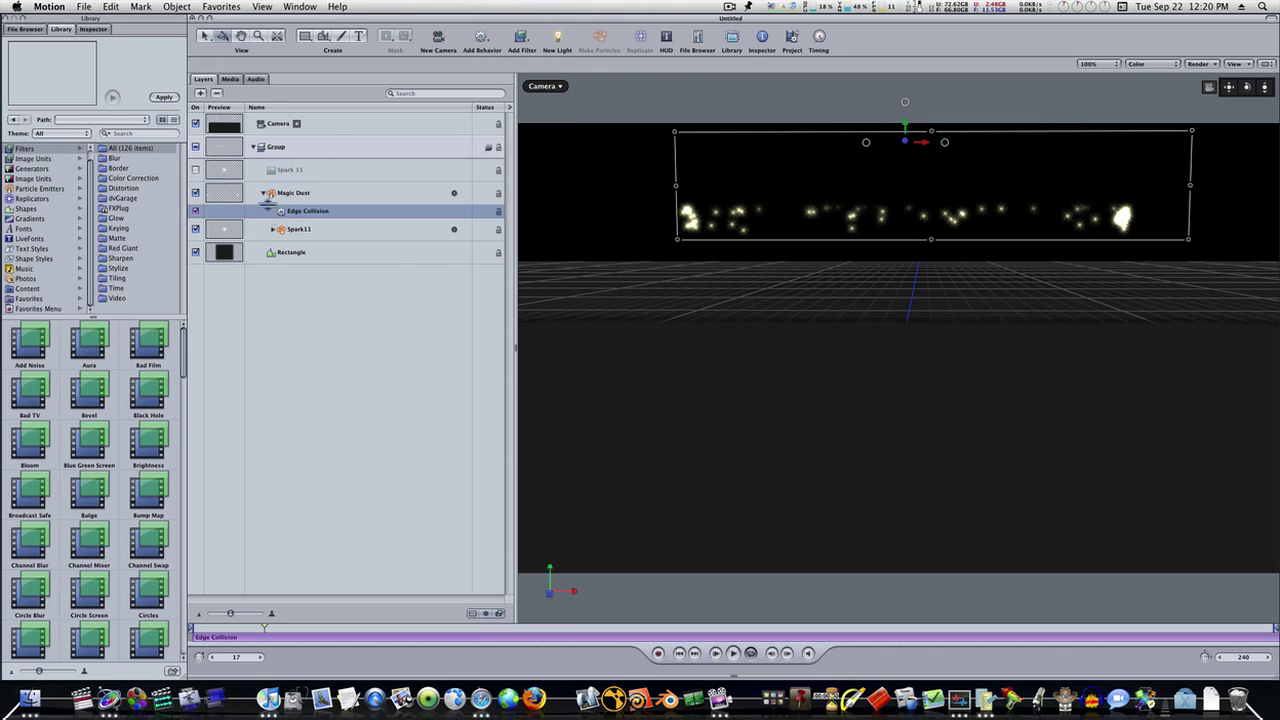
# Leave only the Bottom Face active in the Edge Collision, set its Bounce Strength to 75%, and preview the bouncing sparks
pyautogui.click(93, 29)
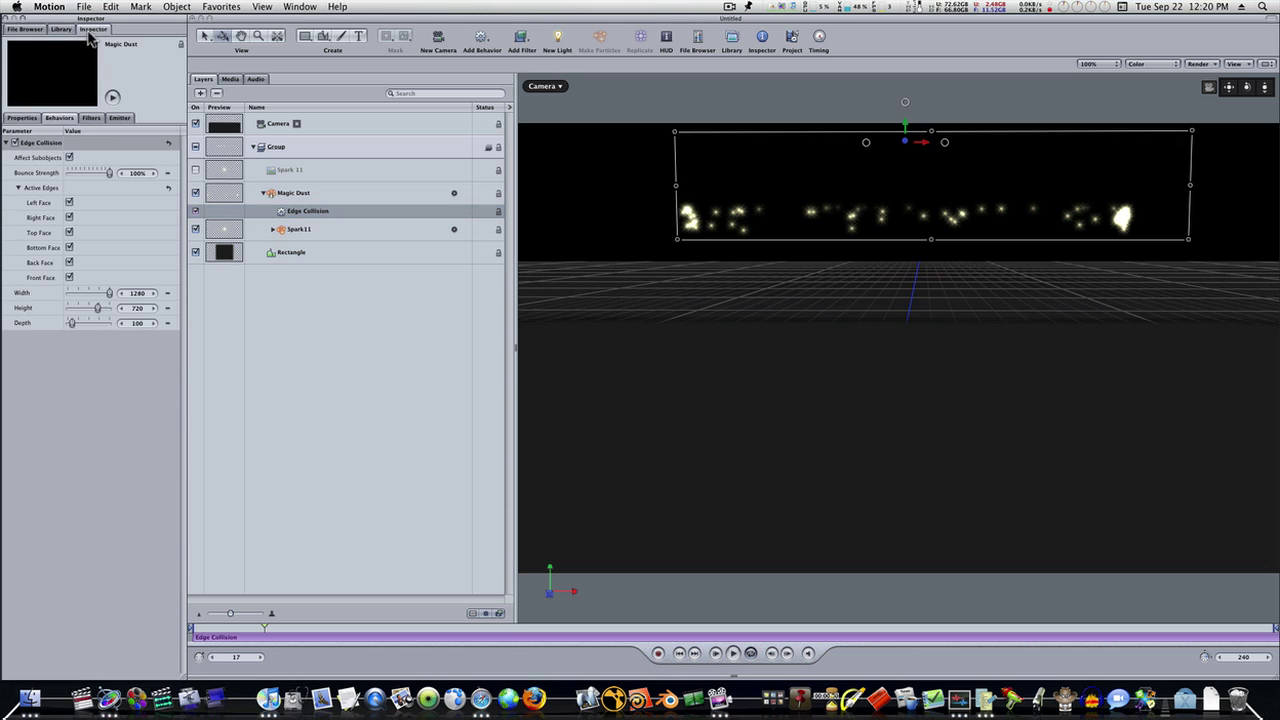
pyautogui.click(69, 203)
pyautogui.click(69, 217)
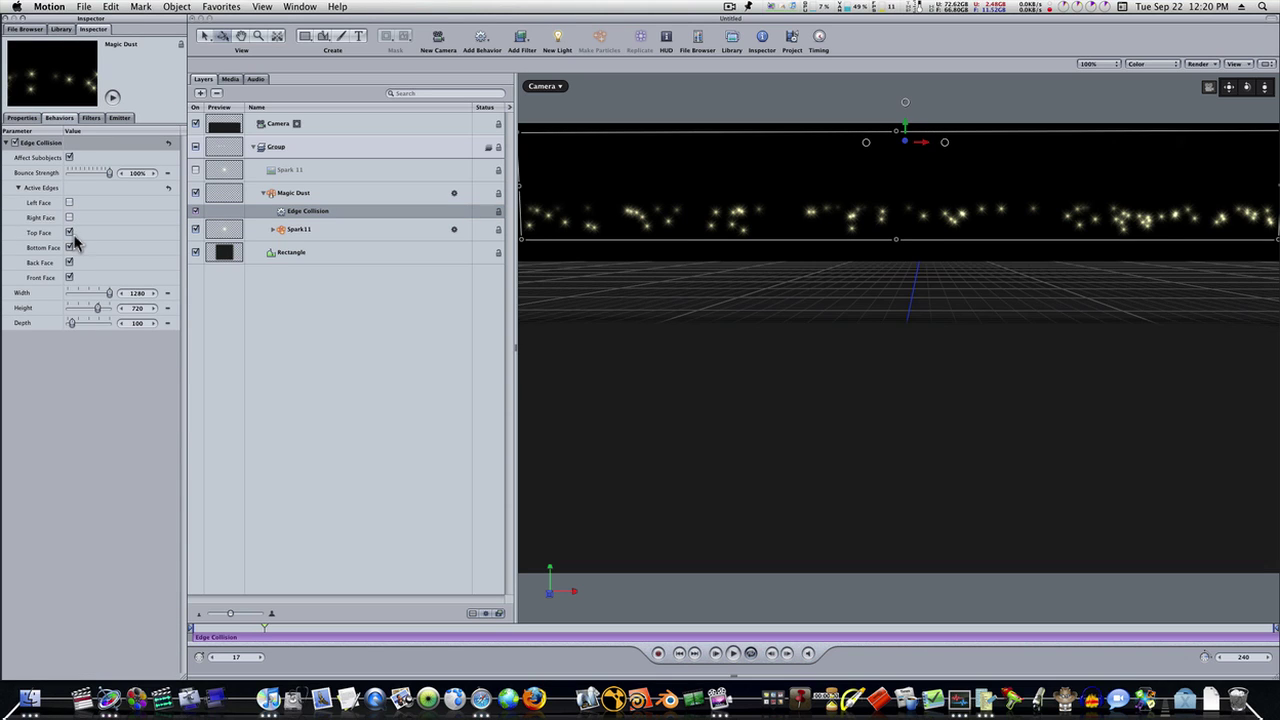
pyautogui.click(69, 232)
pyautogui.click(69, 263)
pyautogui.moveTo(106, 172); pyautogui.dragTo(101, 173)
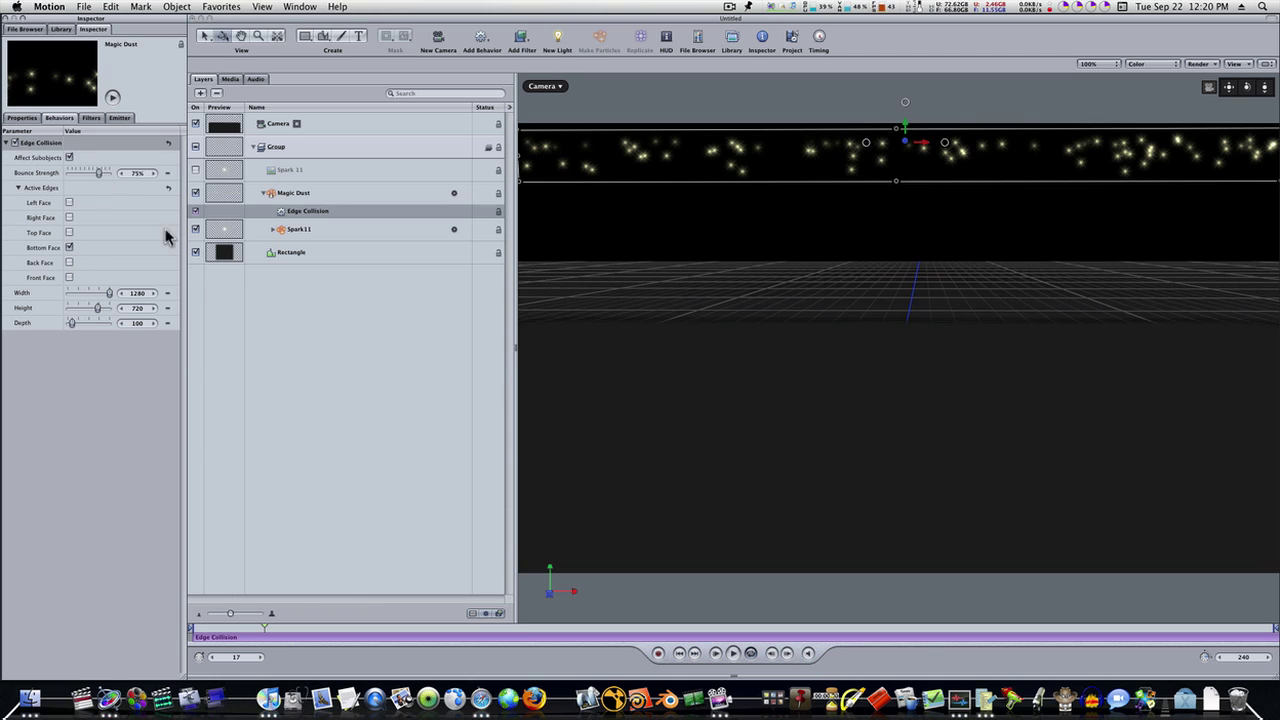
pyautogui.click(734, 654)
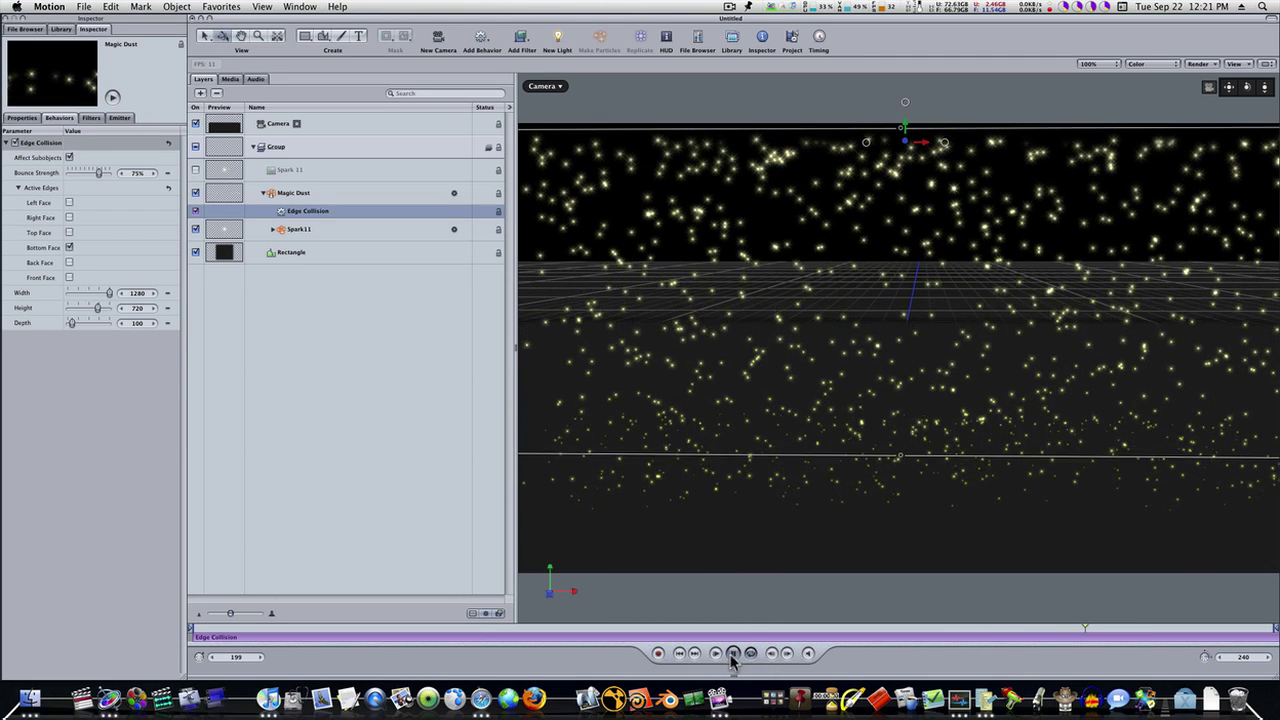
pyautogui.click(733, 653)
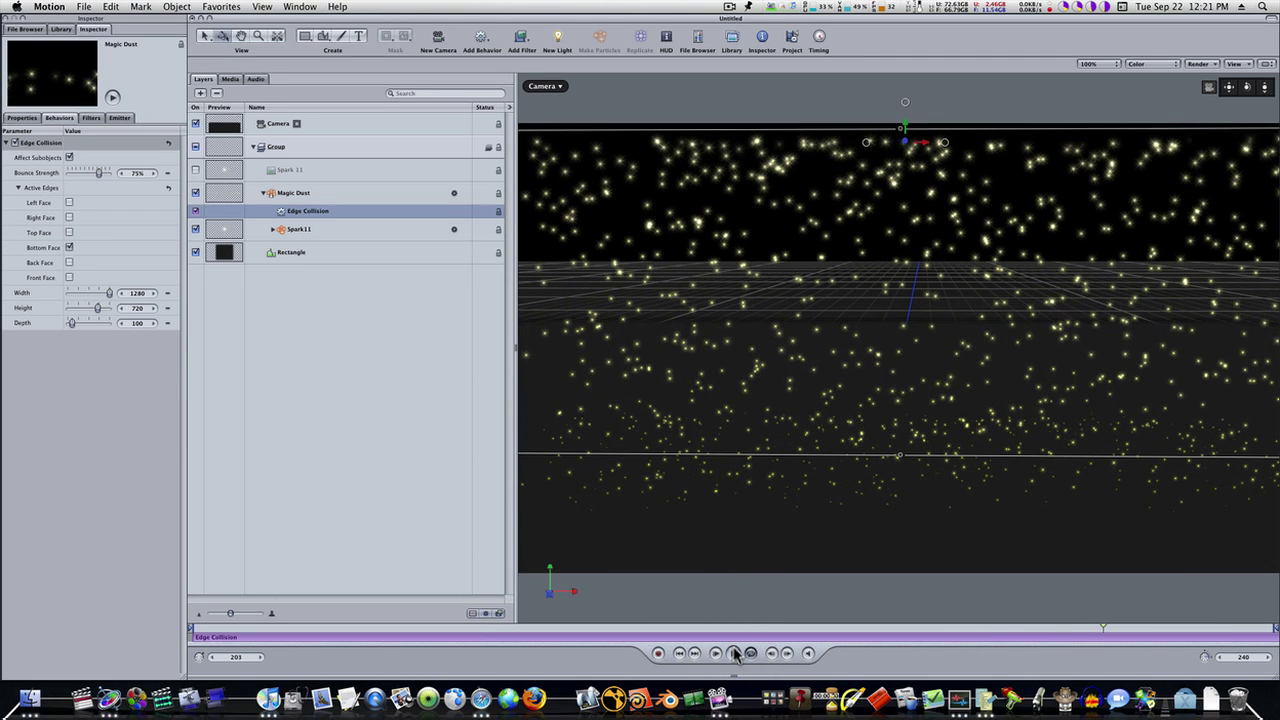
# Switch to the Perspective view, orbit to the side of the emitter, and play the scene to check where the sparks bounce
pyautogui.click(558, 89)
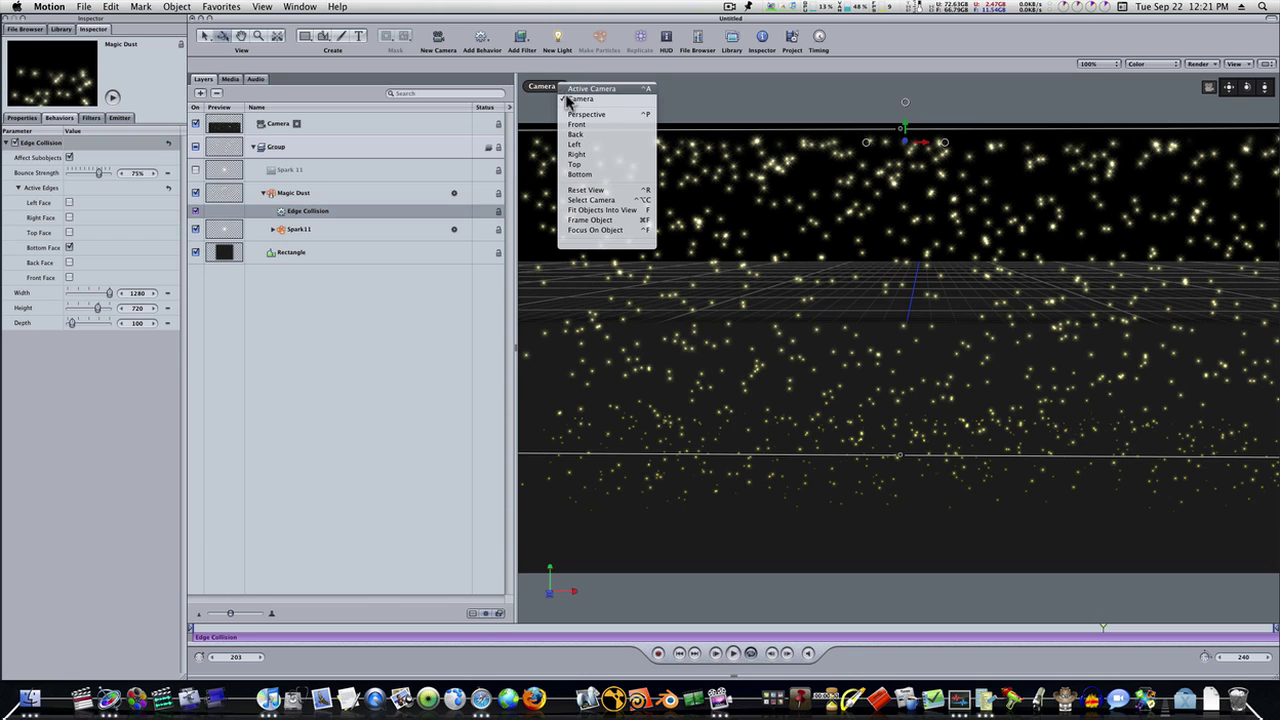
pyautogui.click(580, 116)
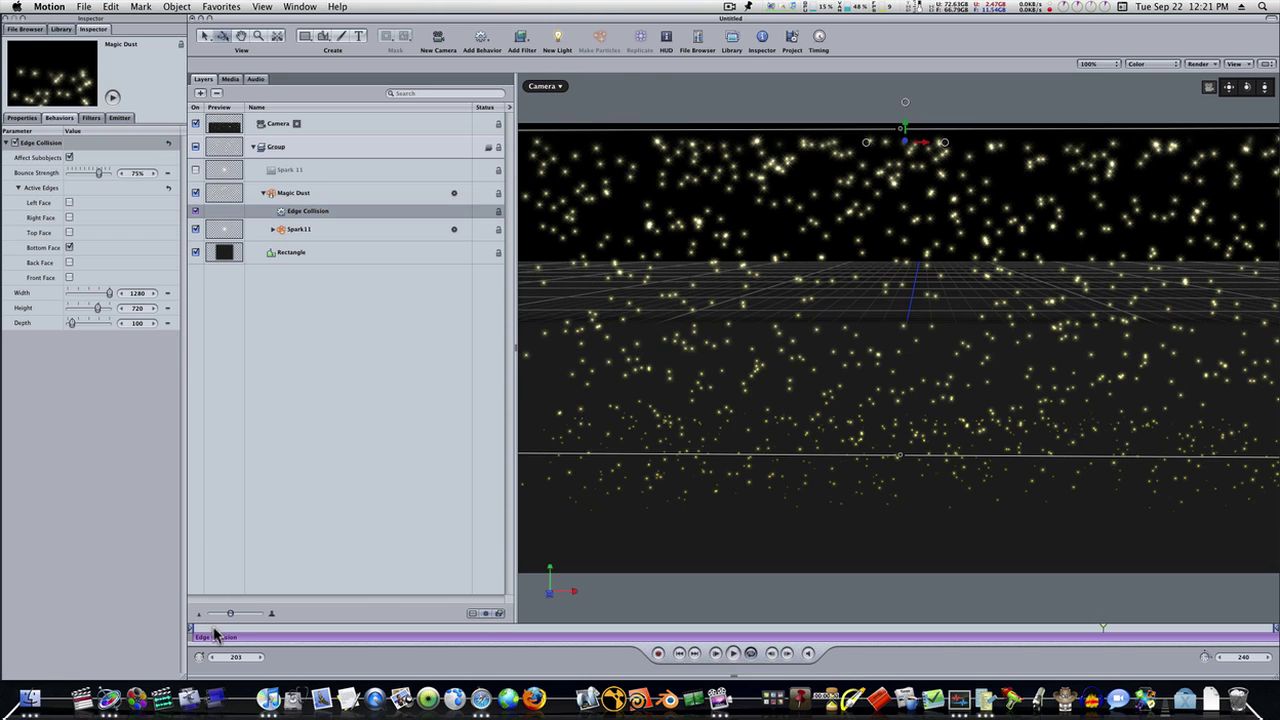
pyautogui.click(214, 628)
pyautogui.click(546, 86)
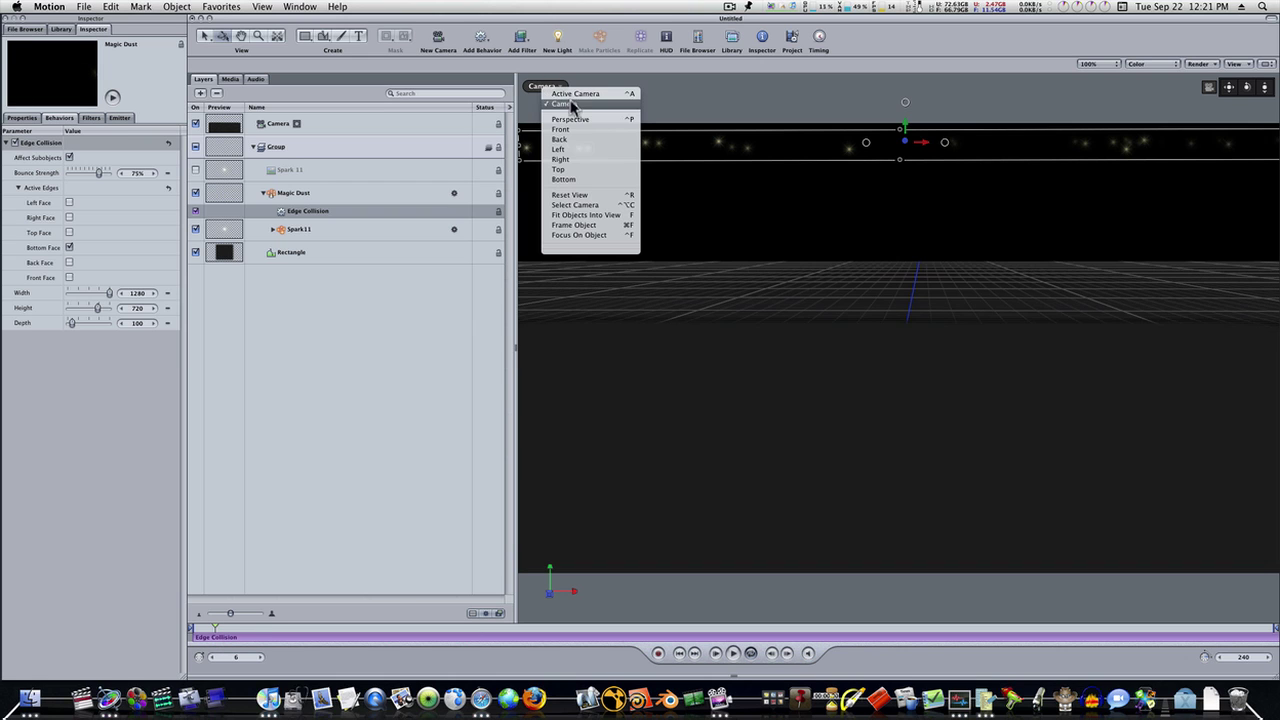
pyautogui.click(578, 126)
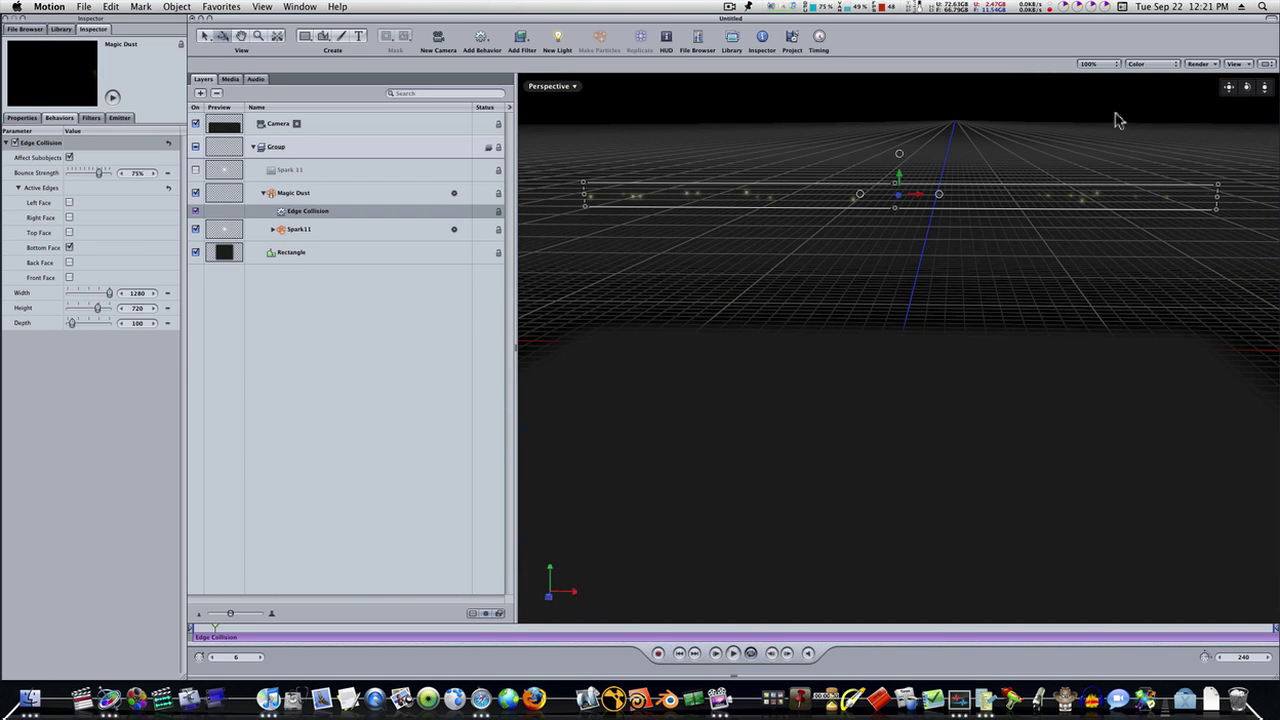
pyautogui.moveTo(1264, 86); pyautogui.dragTo(1210, 116)
pyautogui.click(733, 653)
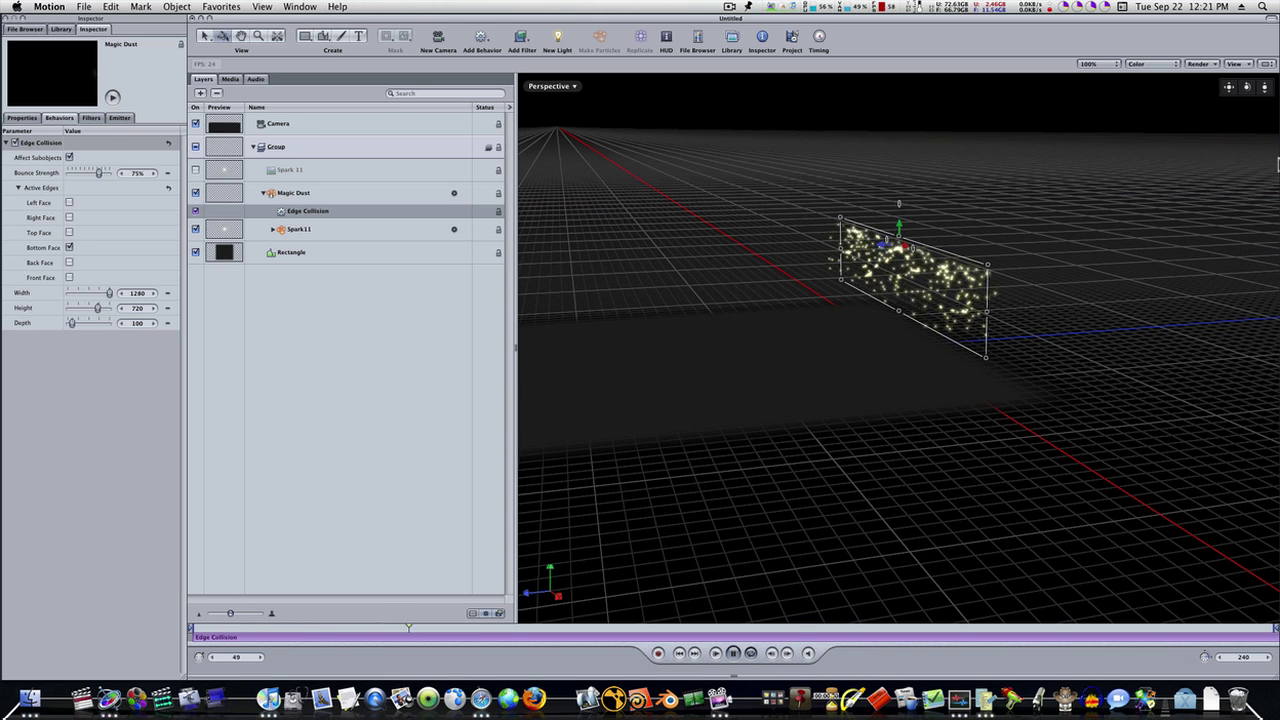
pyautogui.moveTo(1247, 88); pyautogui.dragTo(1248, 92)
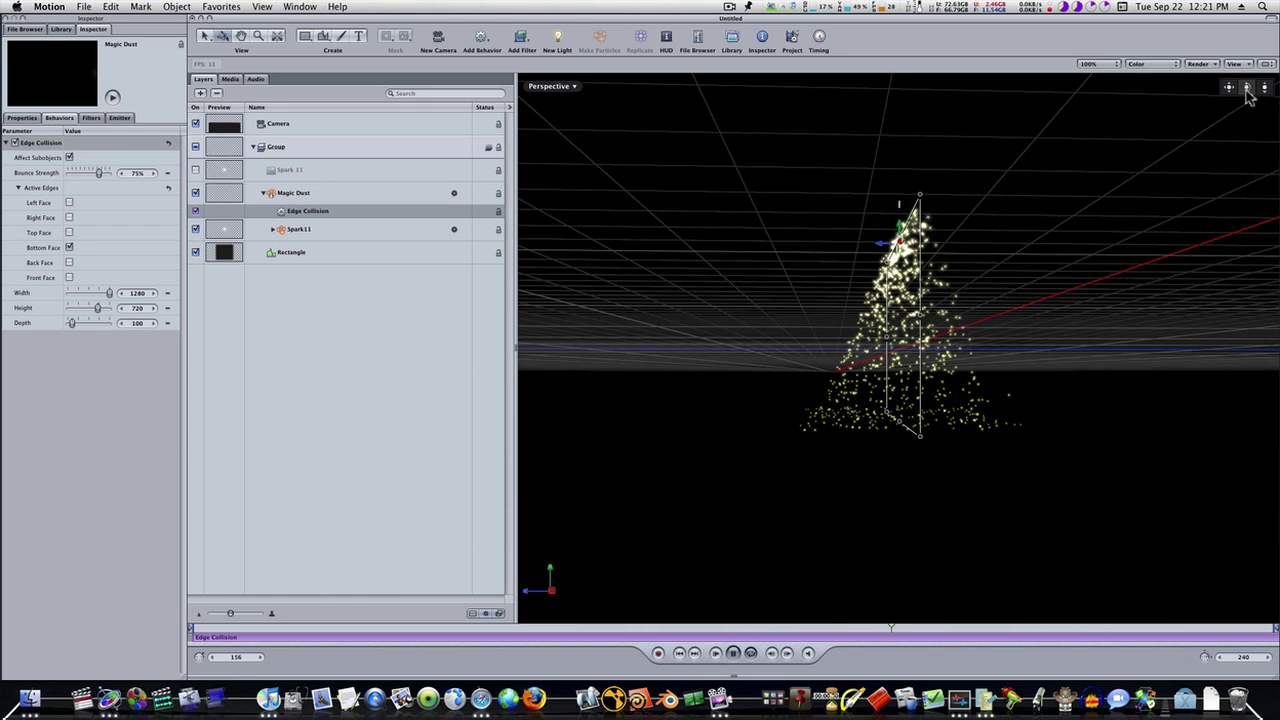
pyautogui.click(733, 654)
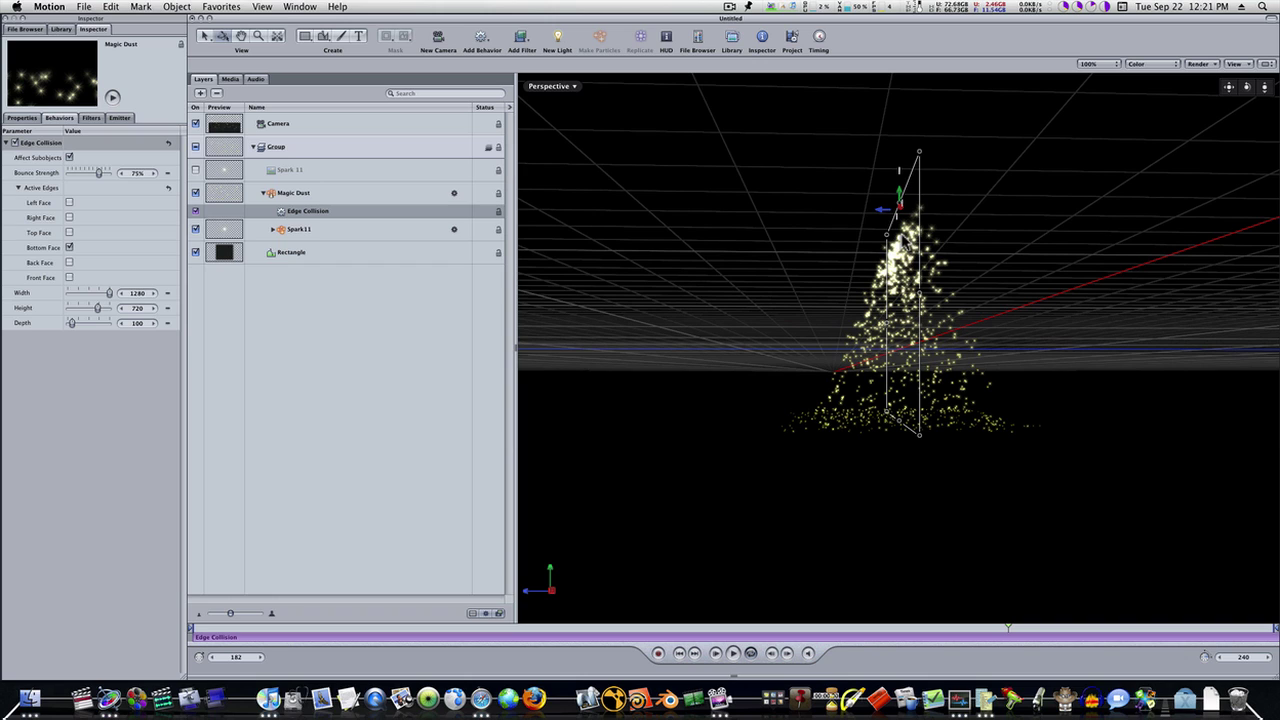
# Undo the emitter's last move and lower the Rectangle floor to the height where the sparks bounce
pyautogui.press('super+z')
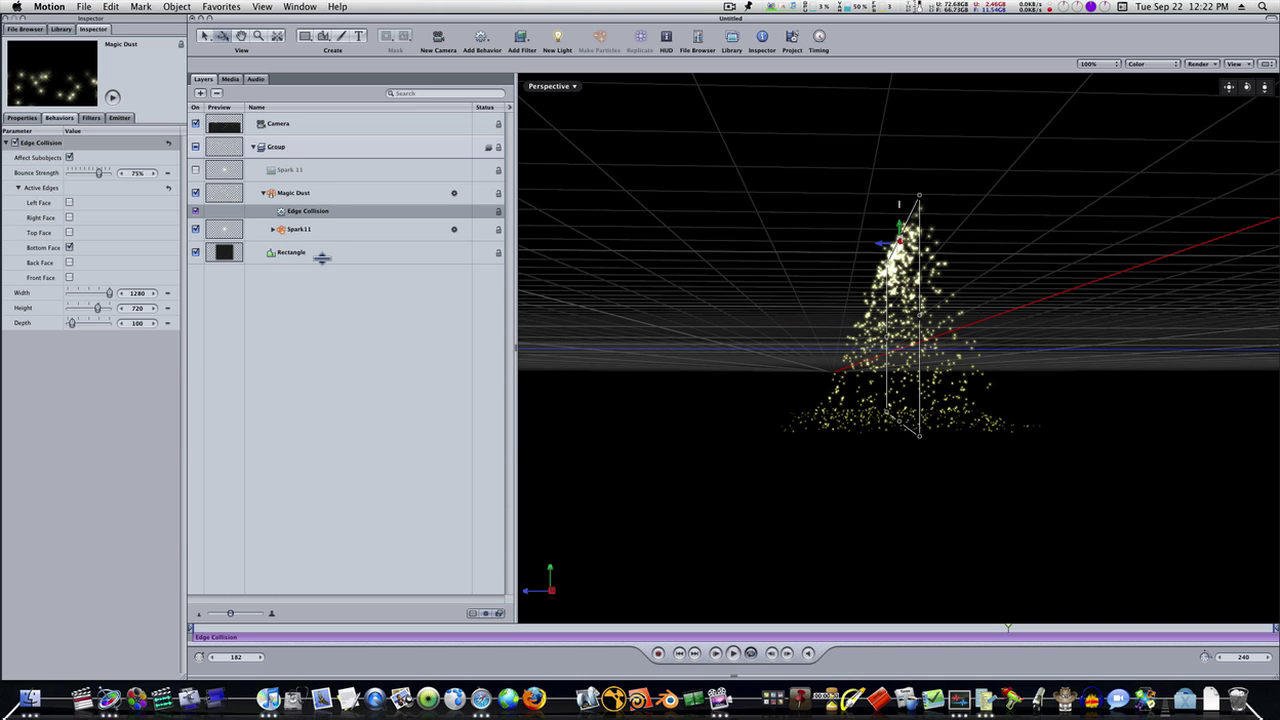
pyautogui.click(322, 258)
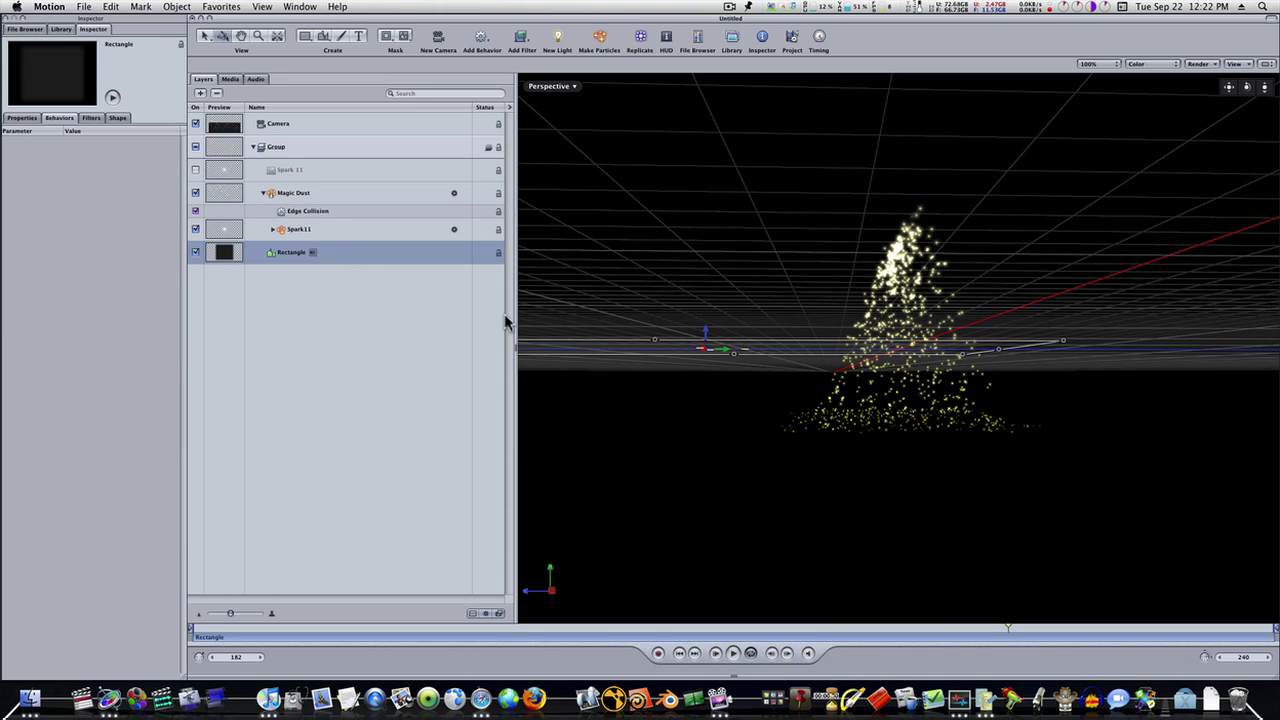
pyautogui.moveTo(705, 340); pyautogui.dragTo(705, 410)
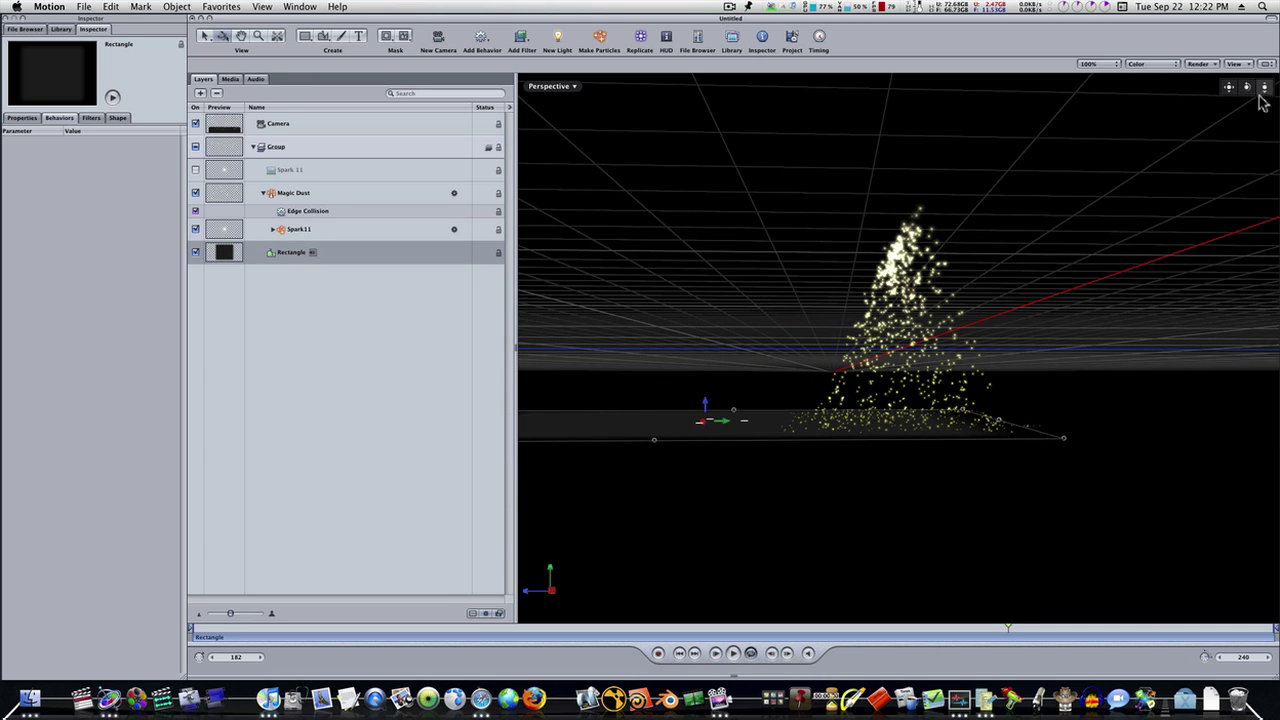
pyautogui.moveTo(1247, 86)
pyautogui.mouseDown()
pyautogui.moveTo(1275, 90)
pyautogui.moveTo(1258, 104)
pyautogui.mouseUp()
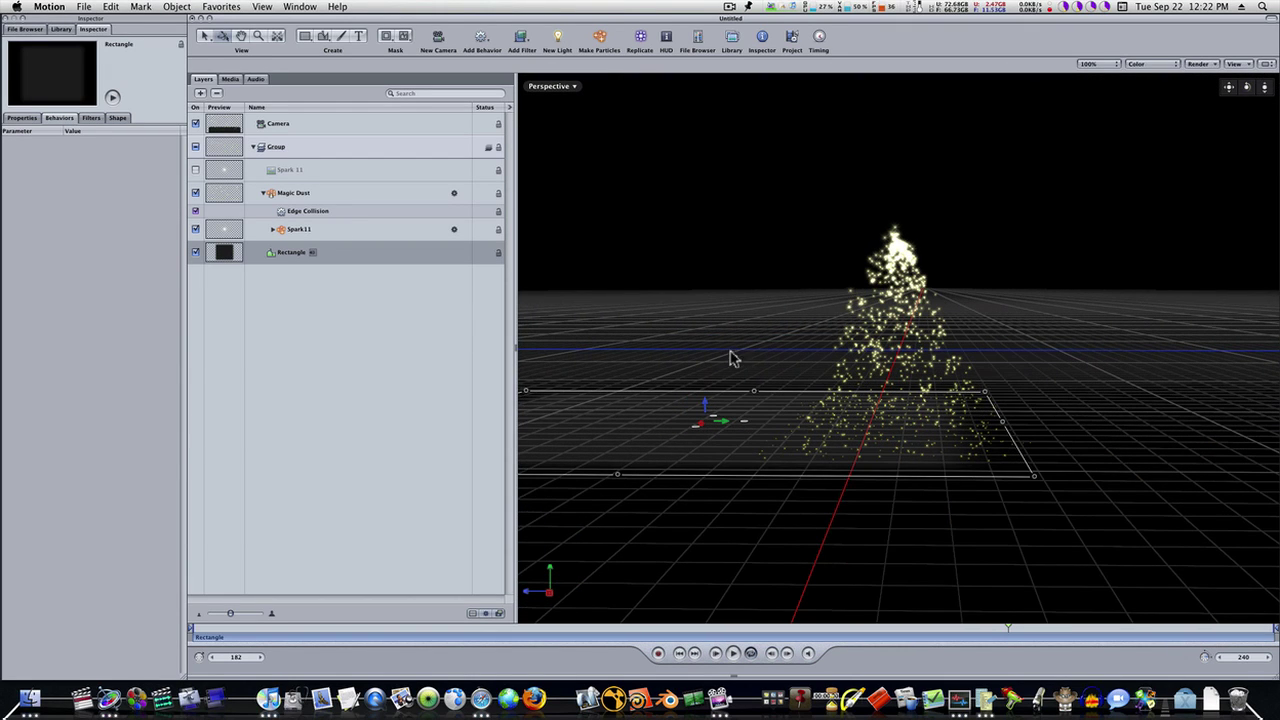
# Move the Magic Dust emitter along its Z axis so that it sits over the Rectangle floor
pyautogui.click(326, 194)
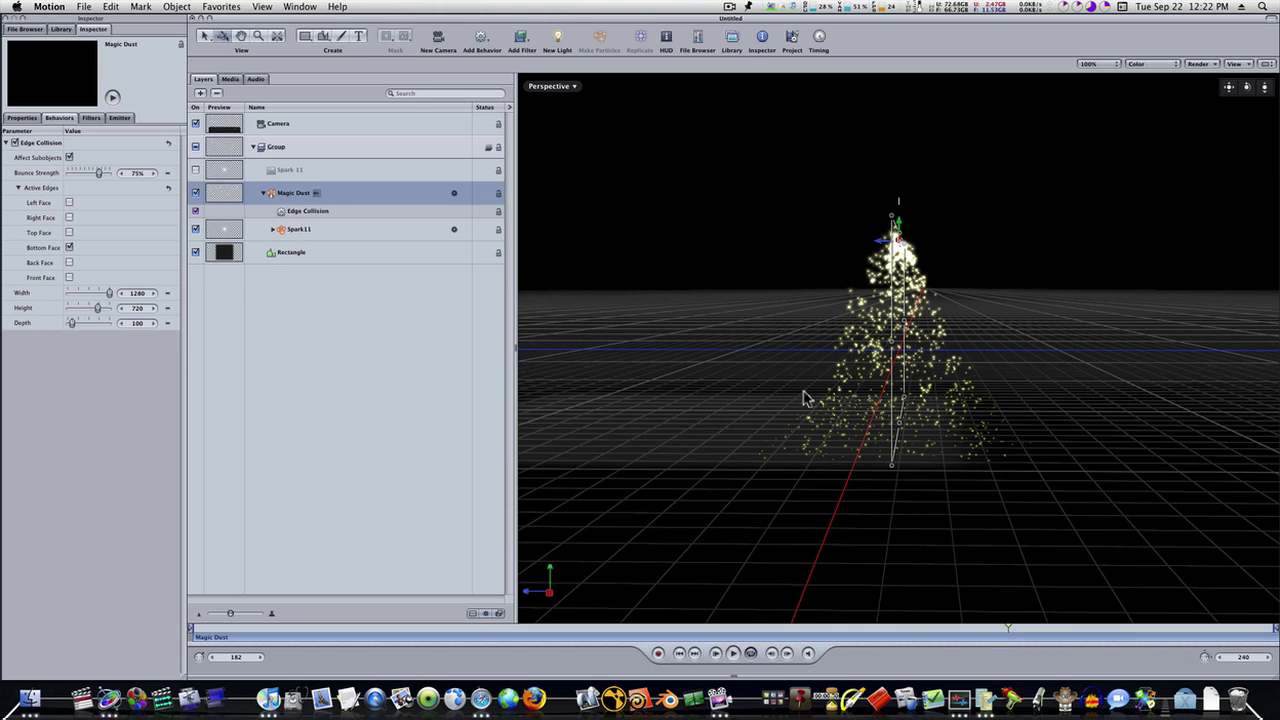
pyautogui.click(896, 241)
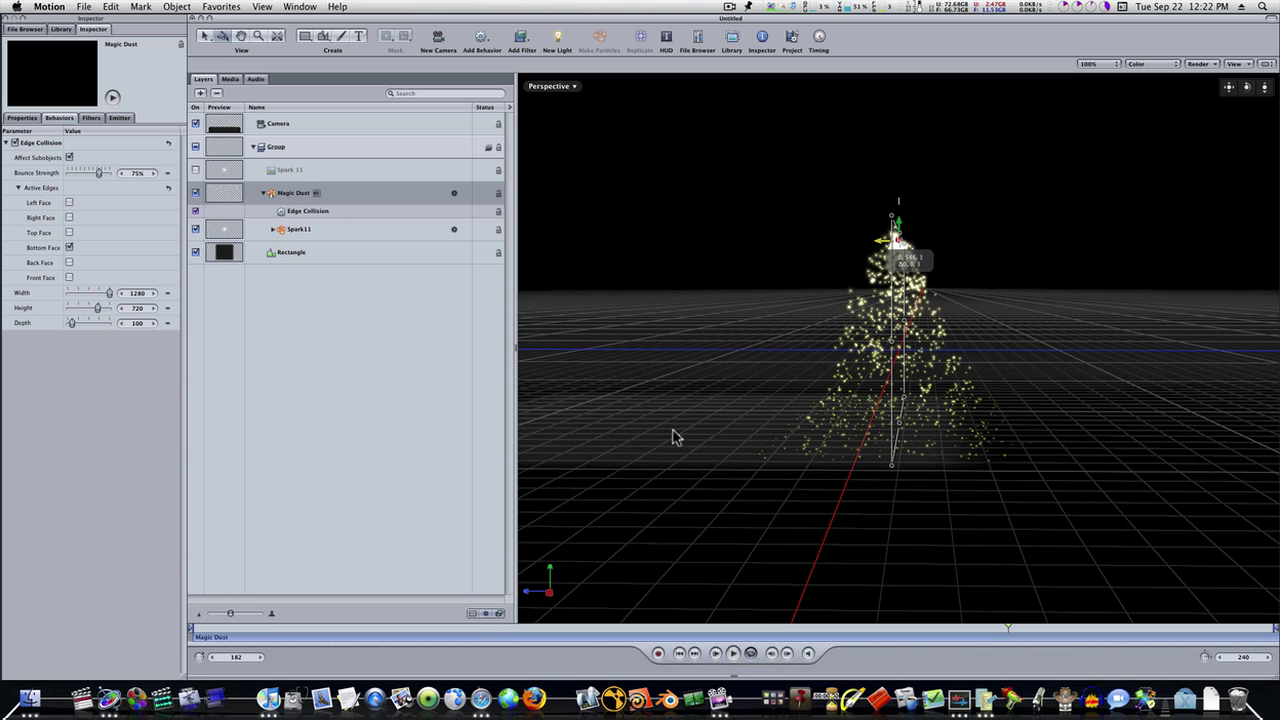
pyautogui.press('super+z')
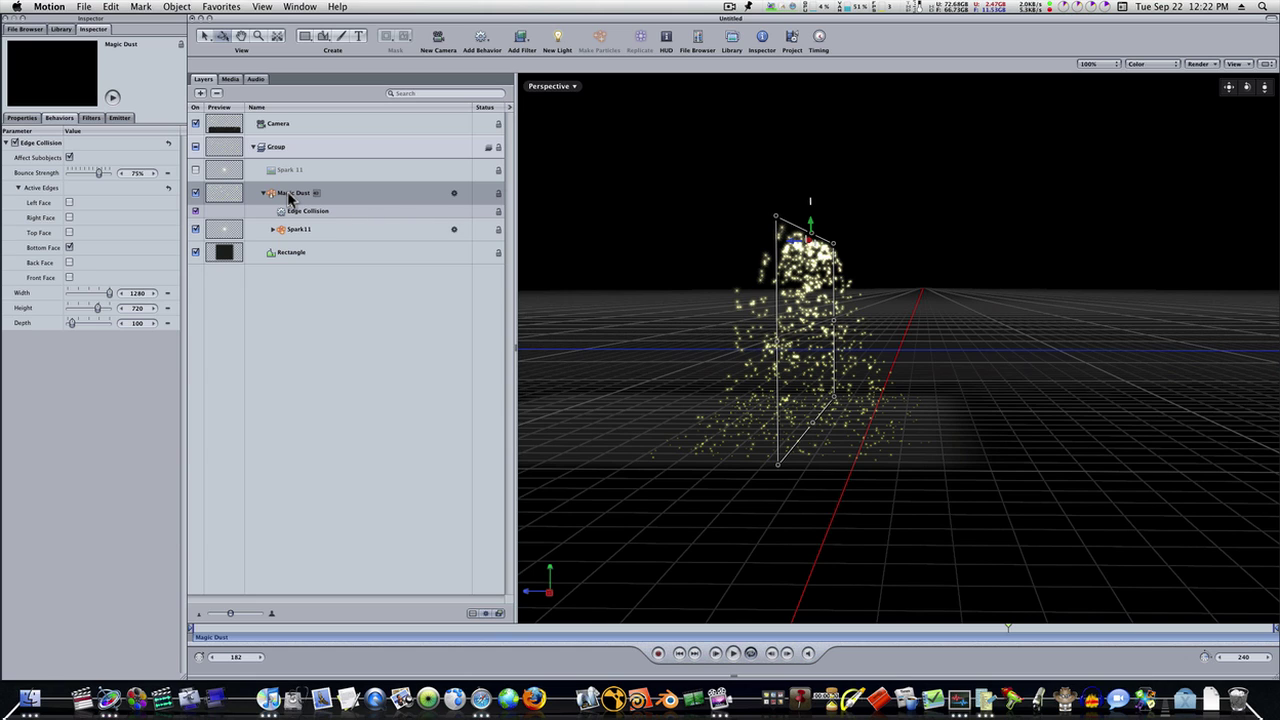
# Set the Magic Dust emitter's Emission Range to 180° and, at frame 20, its Emission Longitude to 90°
pyautogui.click(289, 196)
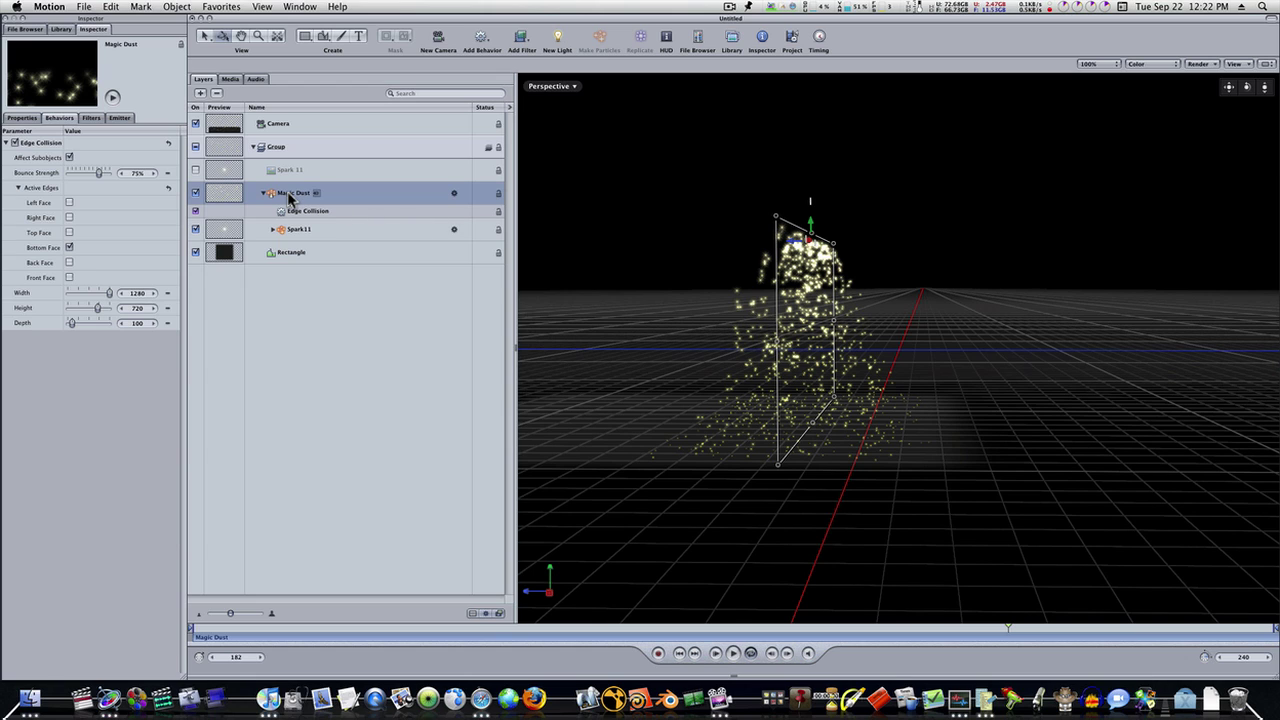
pyautogui.click(129, 119)
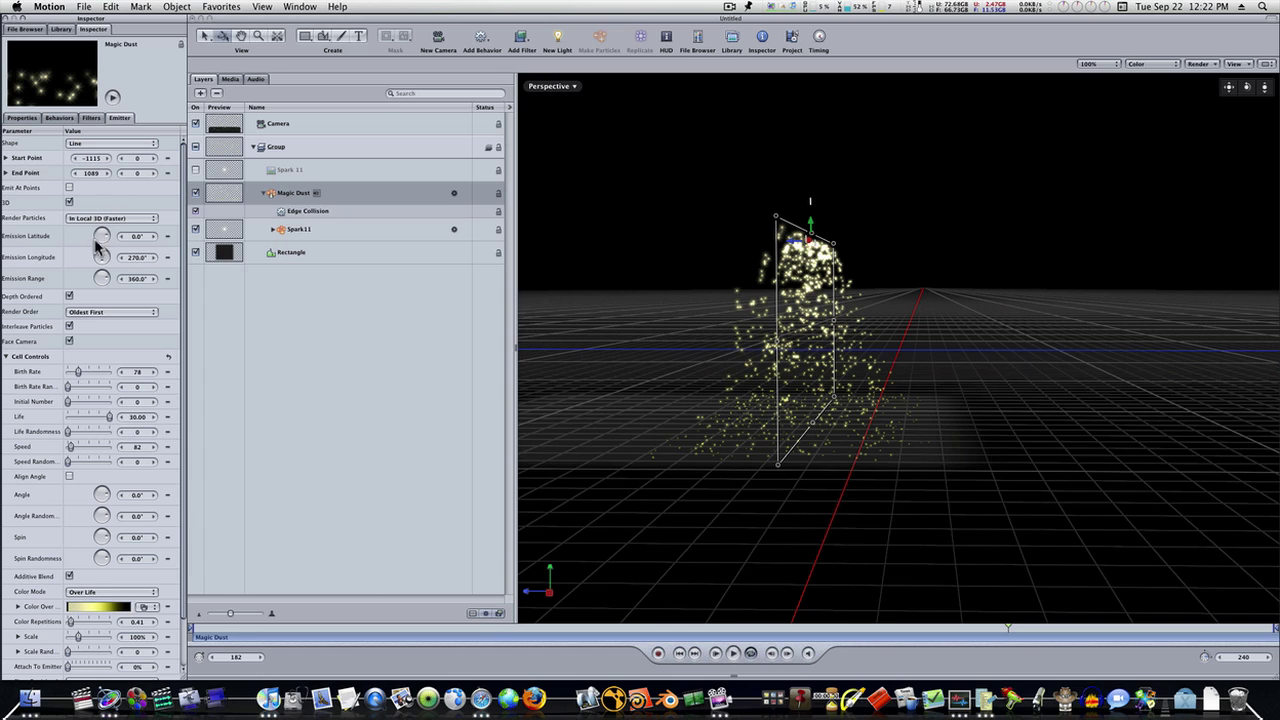
pyautogui.click(146, 280)
pyautogui.press('Return')
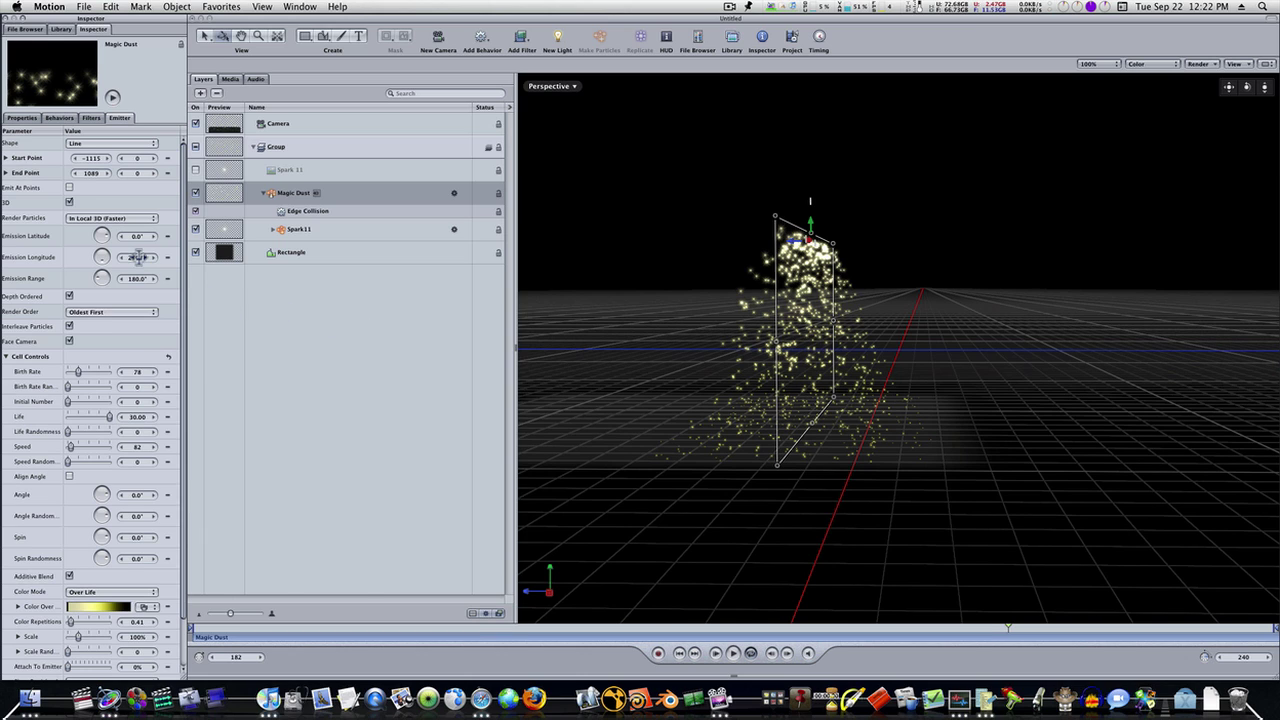
pyautogui.click(281, 628)
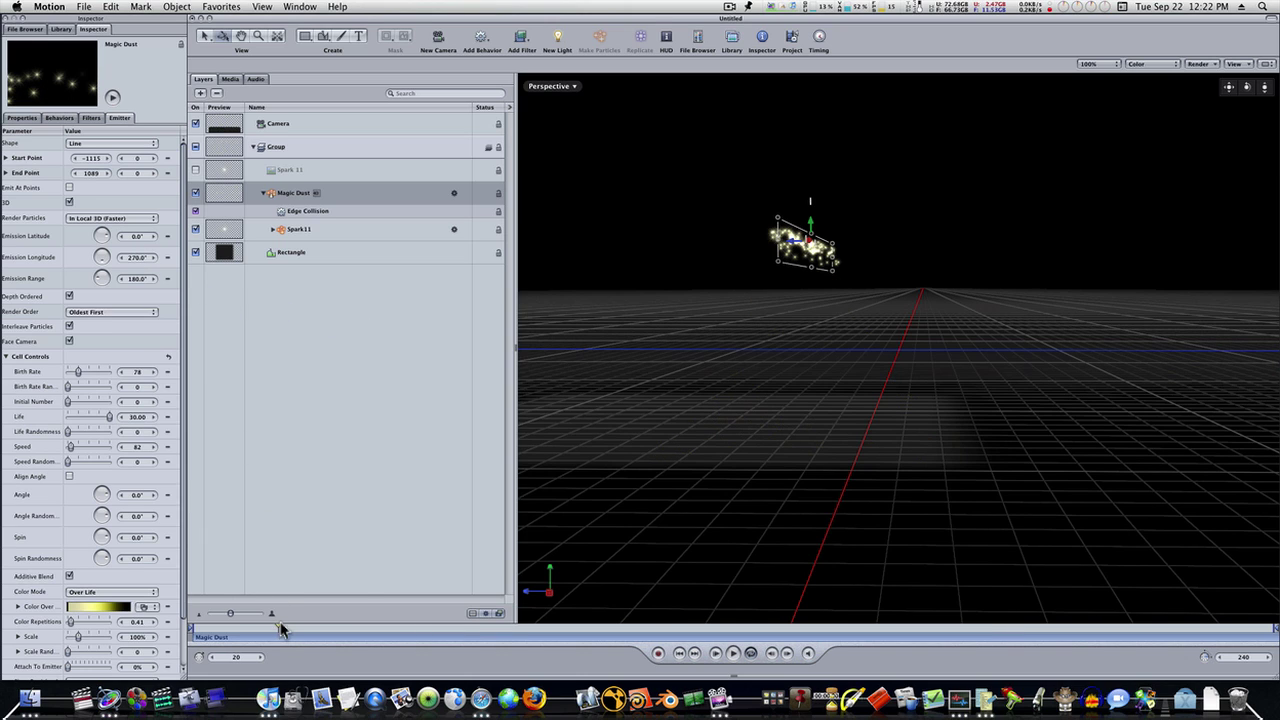
pyautogui.click(138, 257)
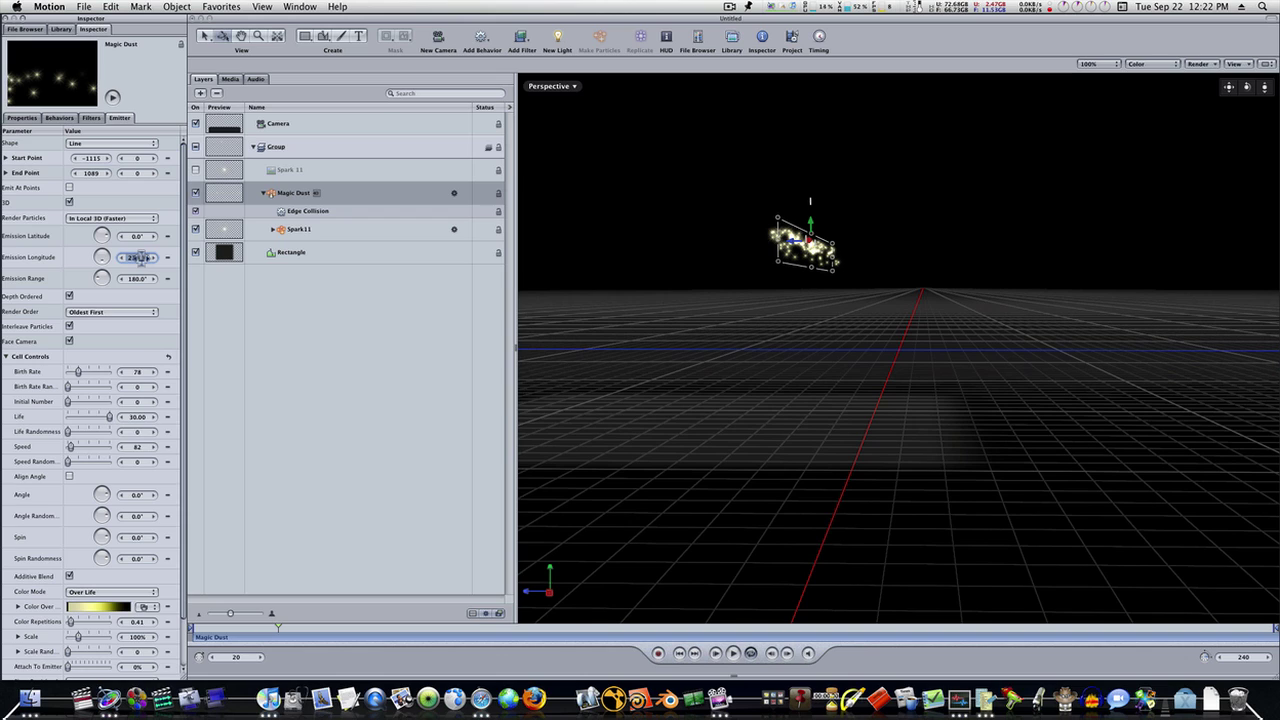
pyautogui.write('90')
pyautogui.press('Return')
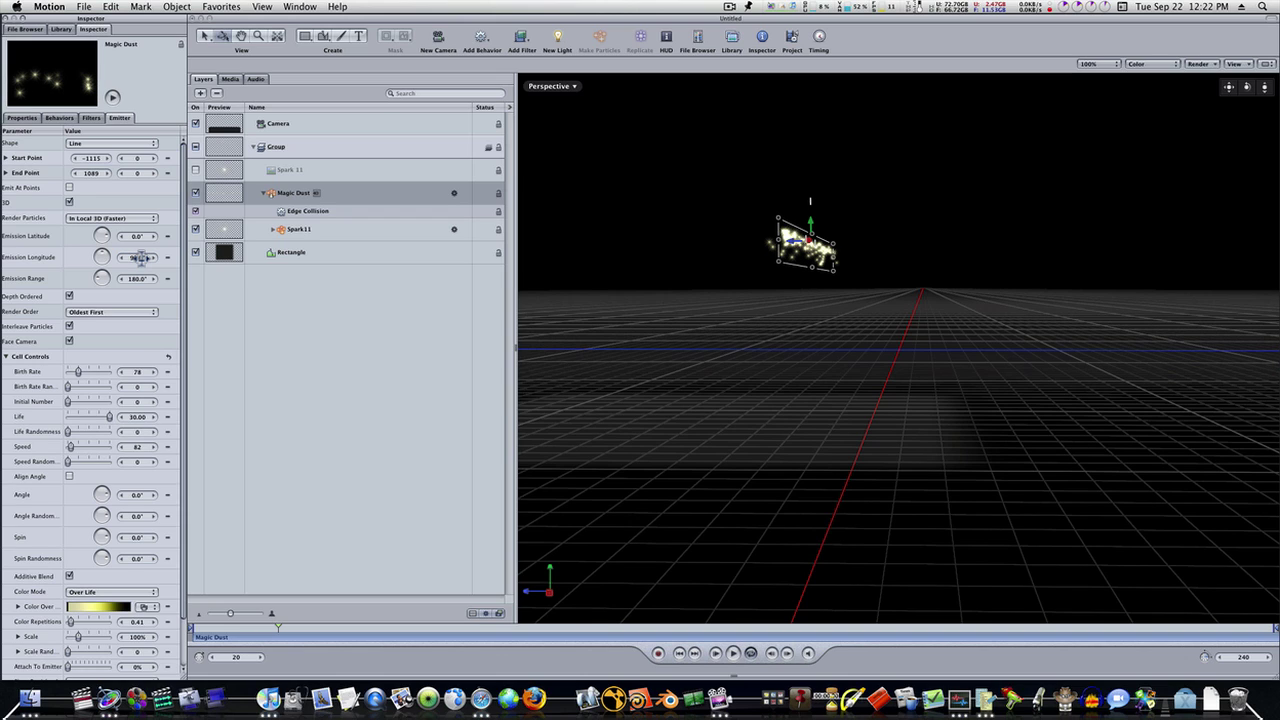
# Set the emitter's Emission Range to 90° and play the sparks
pyautogui.click(138, 279)
pyautogui.write('1')
pyautogui.write('0')
pyautogui.press('Return')
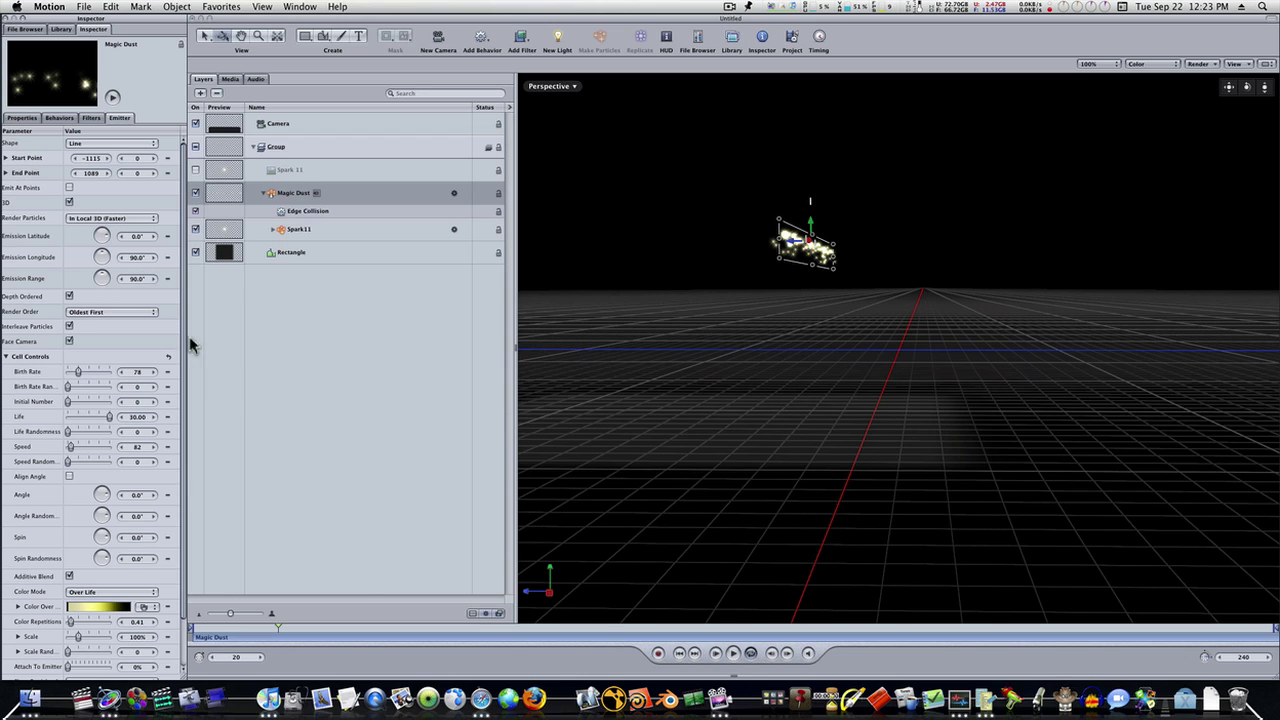
pyautogui.click(734, 653)
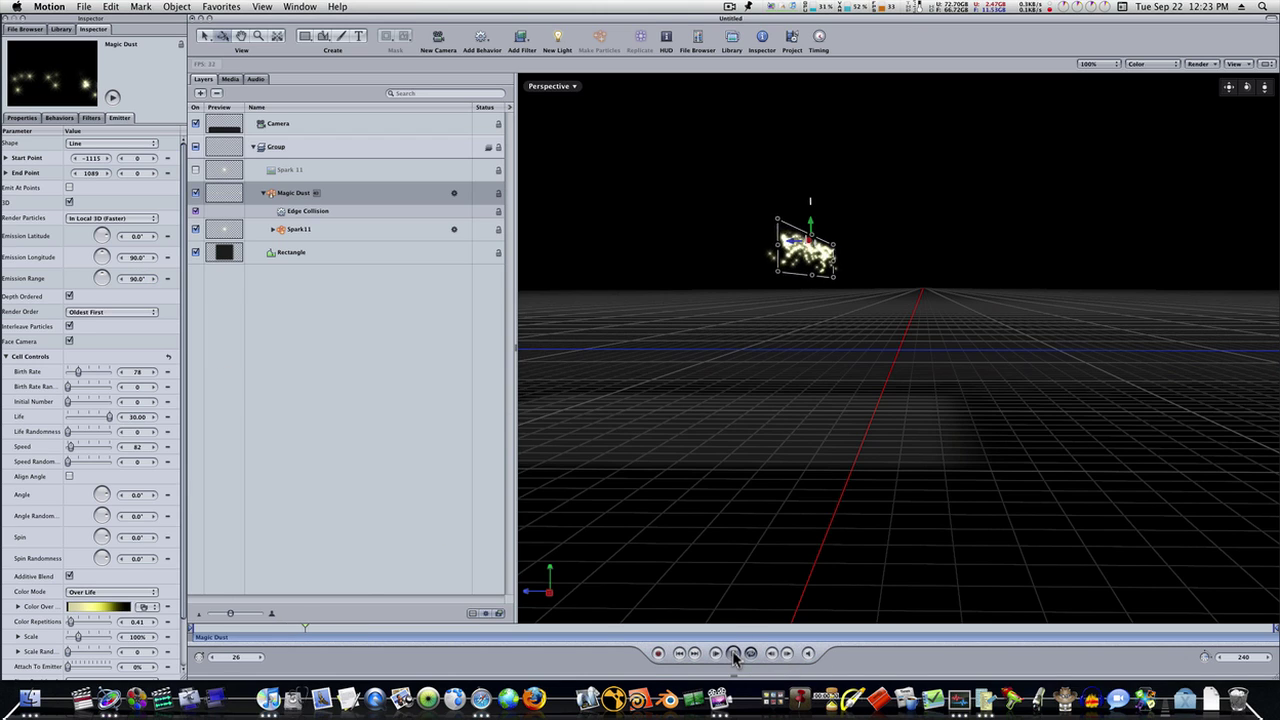
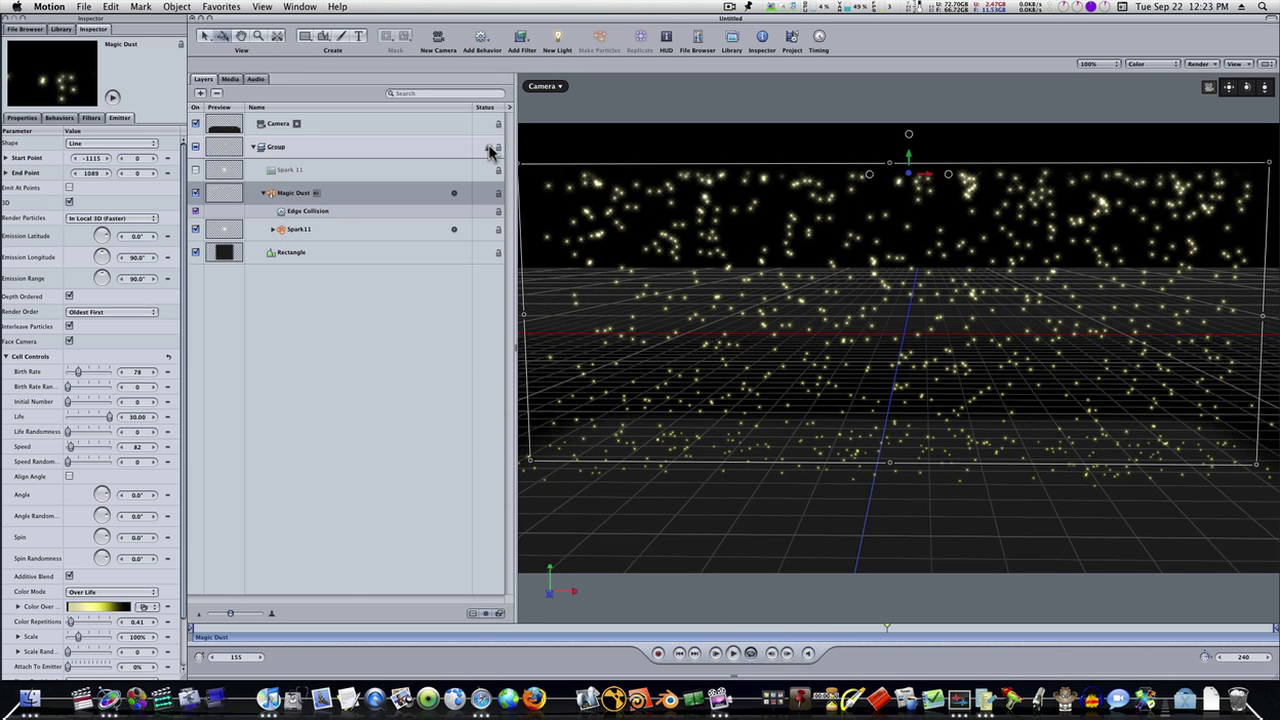
# Scrub from frame 14 to frame 97 to examine the falling sparks through the camera
pyautogui.click(251, 632)
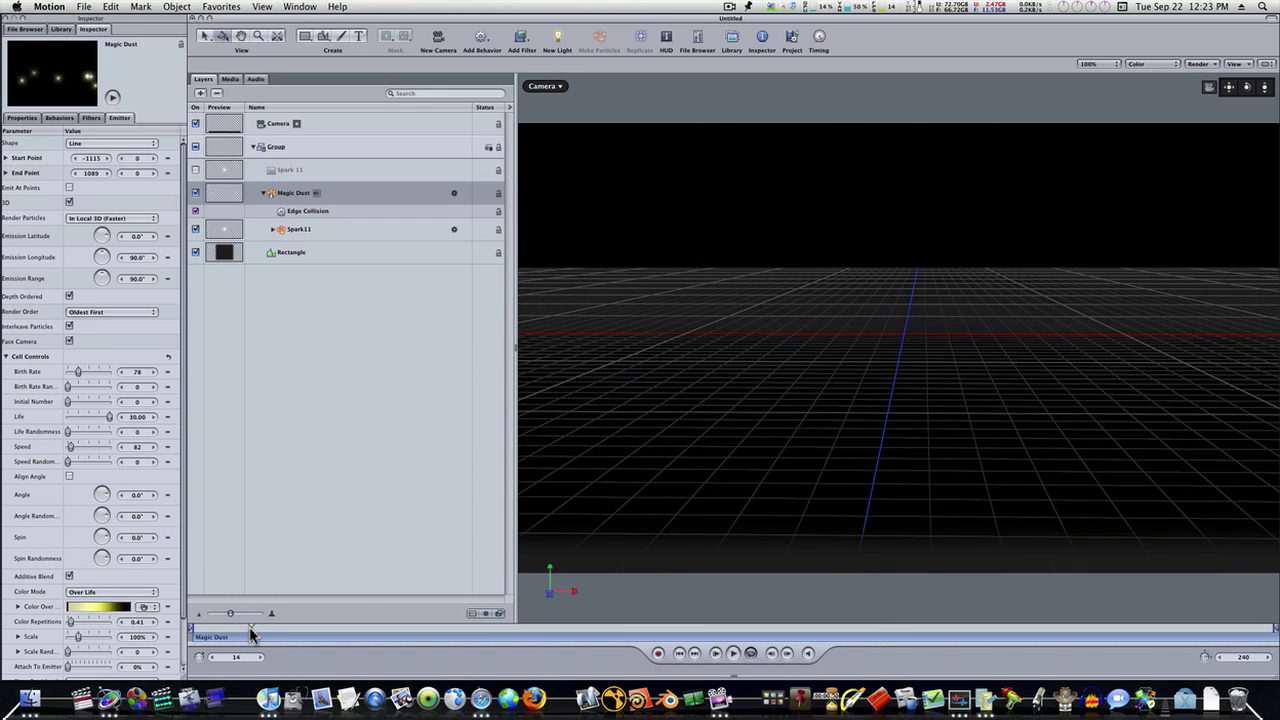
pyautogui.moveTo(253, 634); pyautogui.dragTo(634, 657)
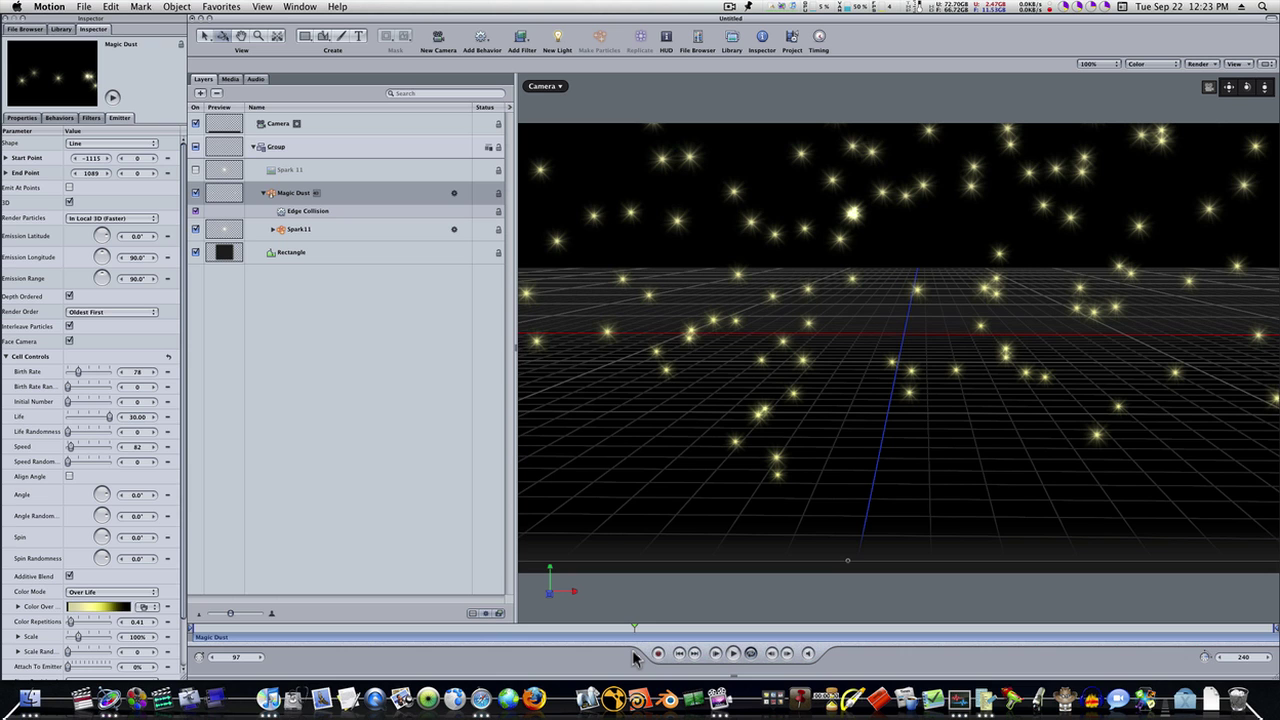
# Preview the falling sparks and switch the Group to 3D
pyautogui.click(689, 657)
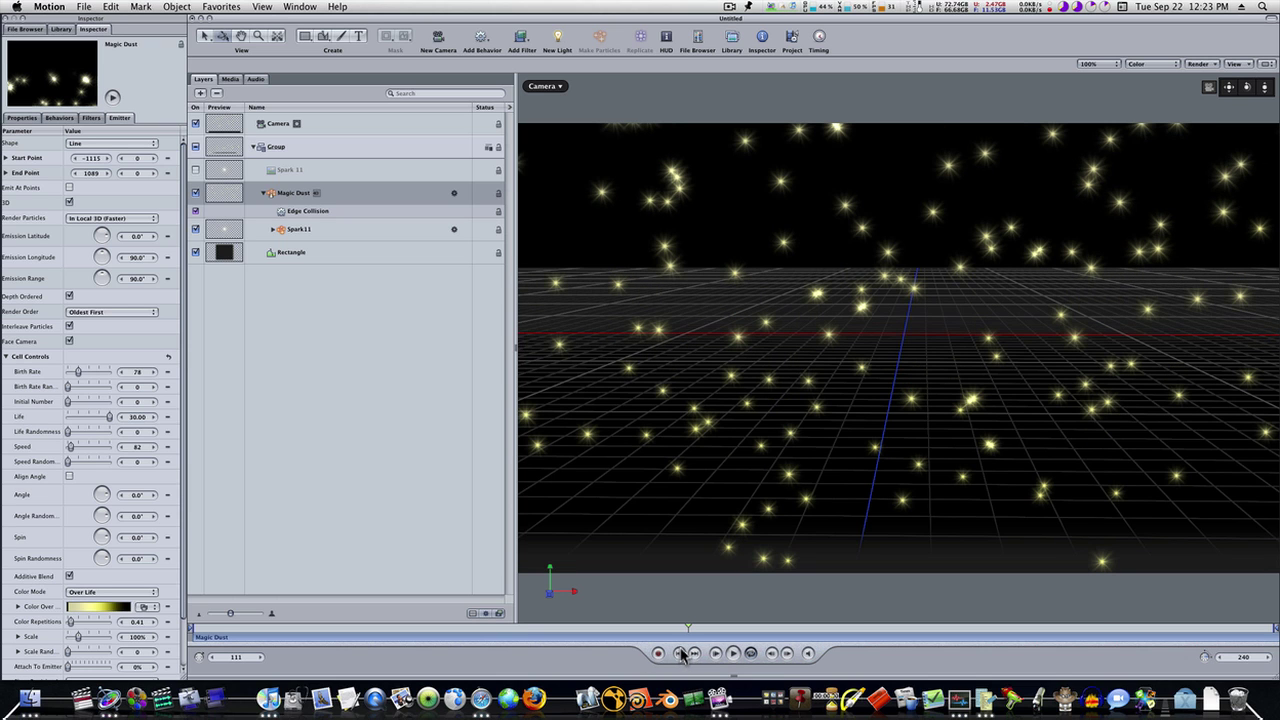
pyautogui.click(731, 655)
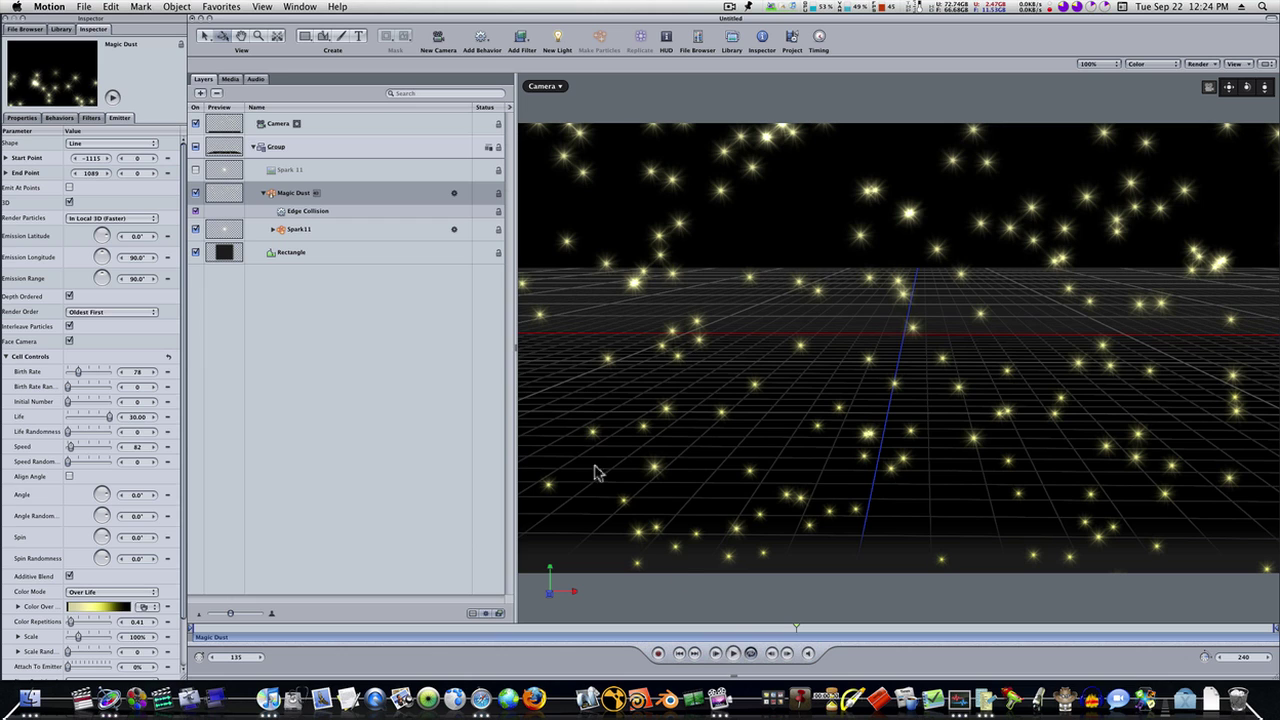
pyautogui.click(489, 148)
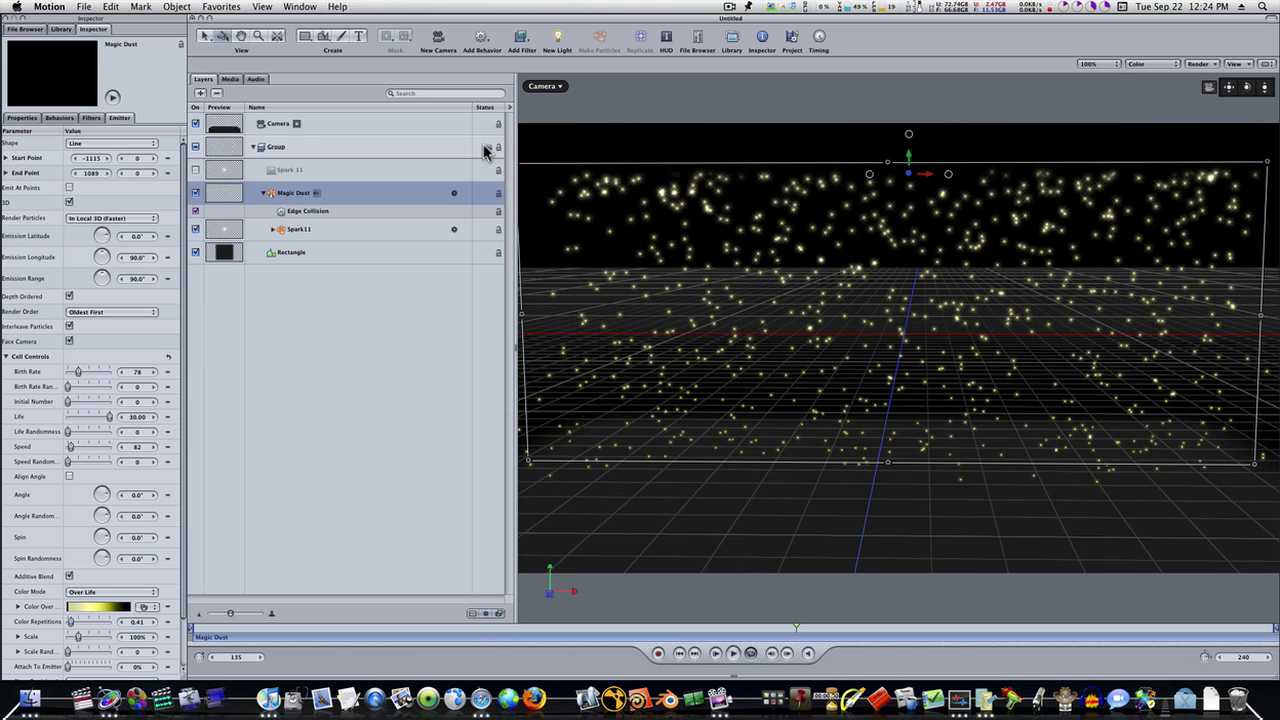
# Turn on Reflection for the Group and play back the sparks
pyautogui.click(355, 148)
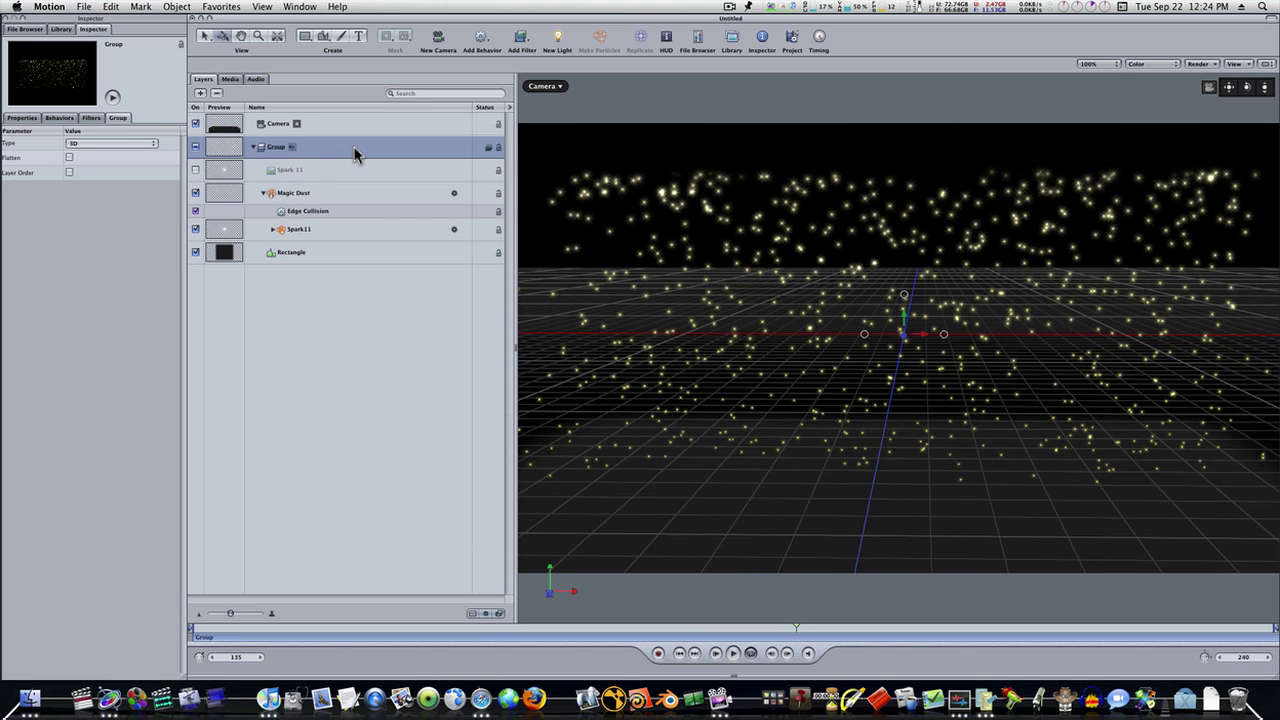
pyautogui.click(33, 121)
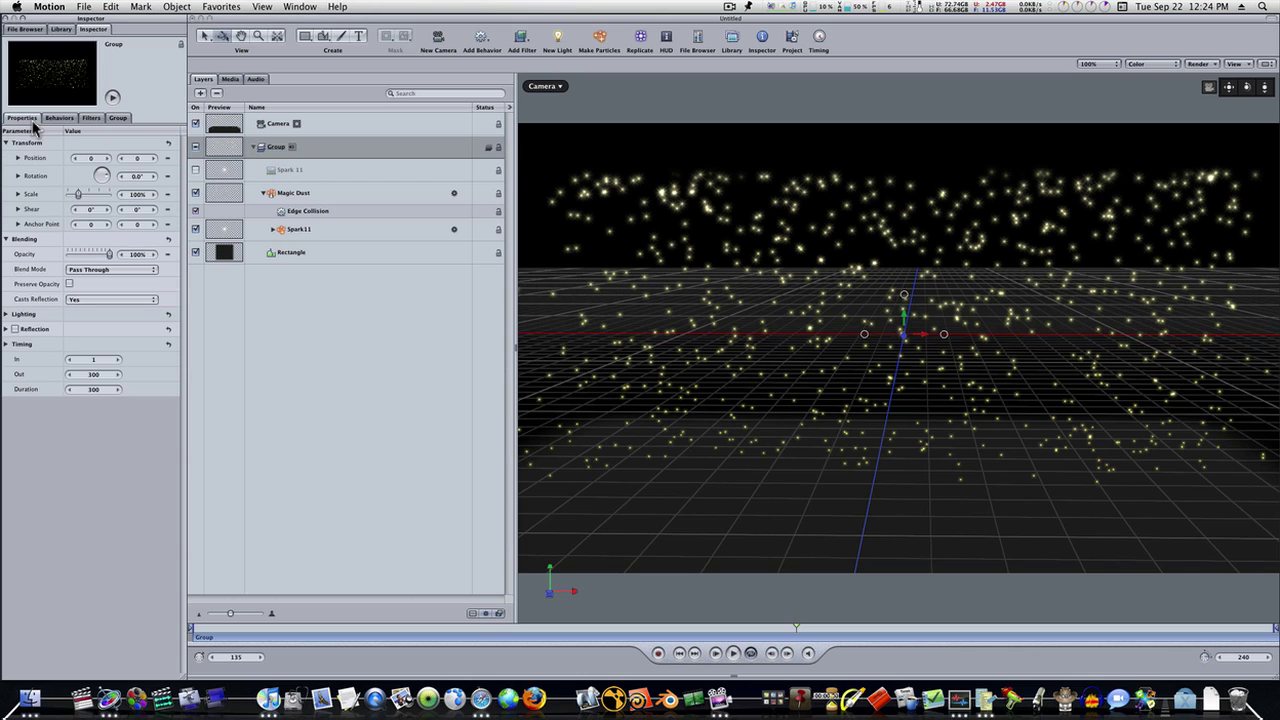
pyautogui.click(15, 329)
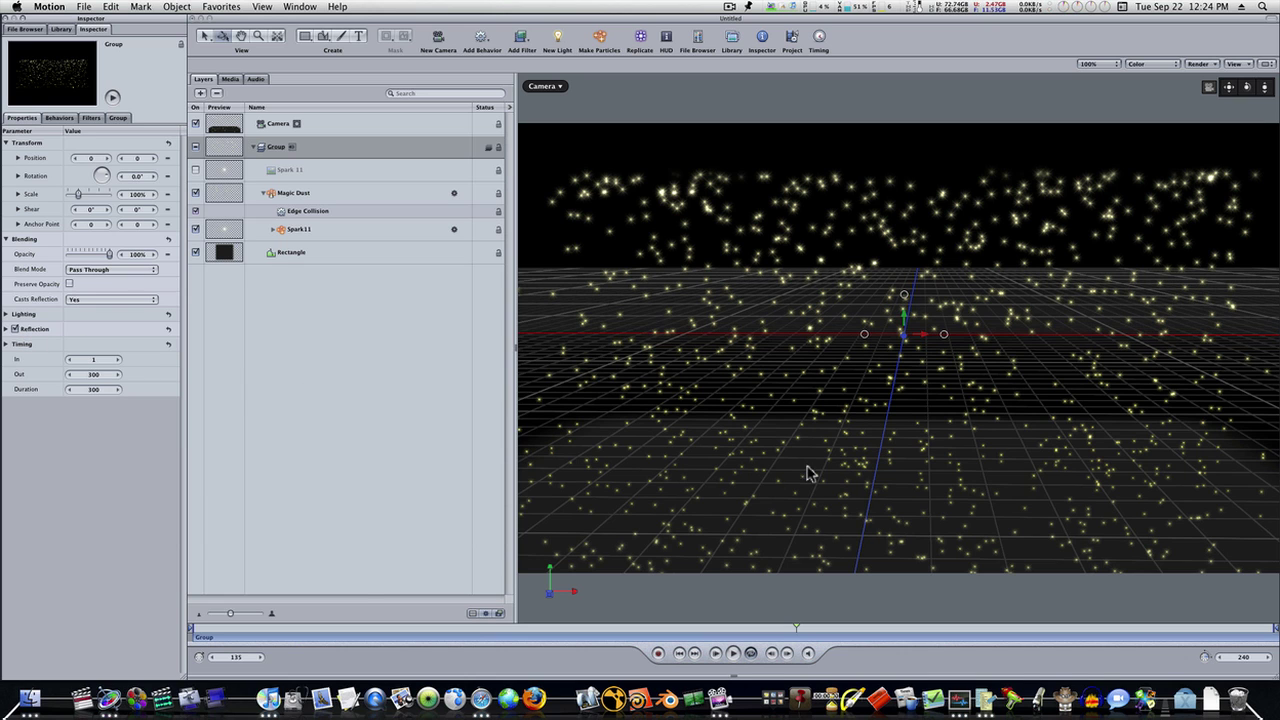
pyautogui.click(733, 653)
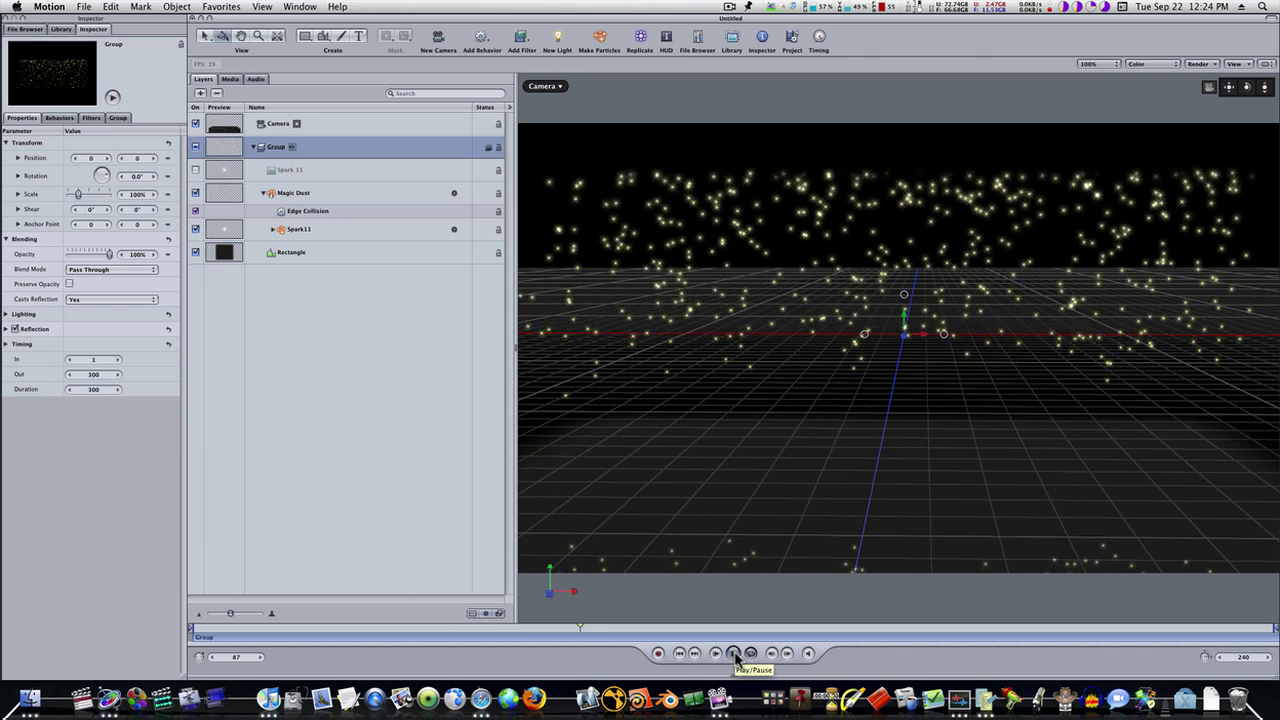
pyautogui.click(735, 655)
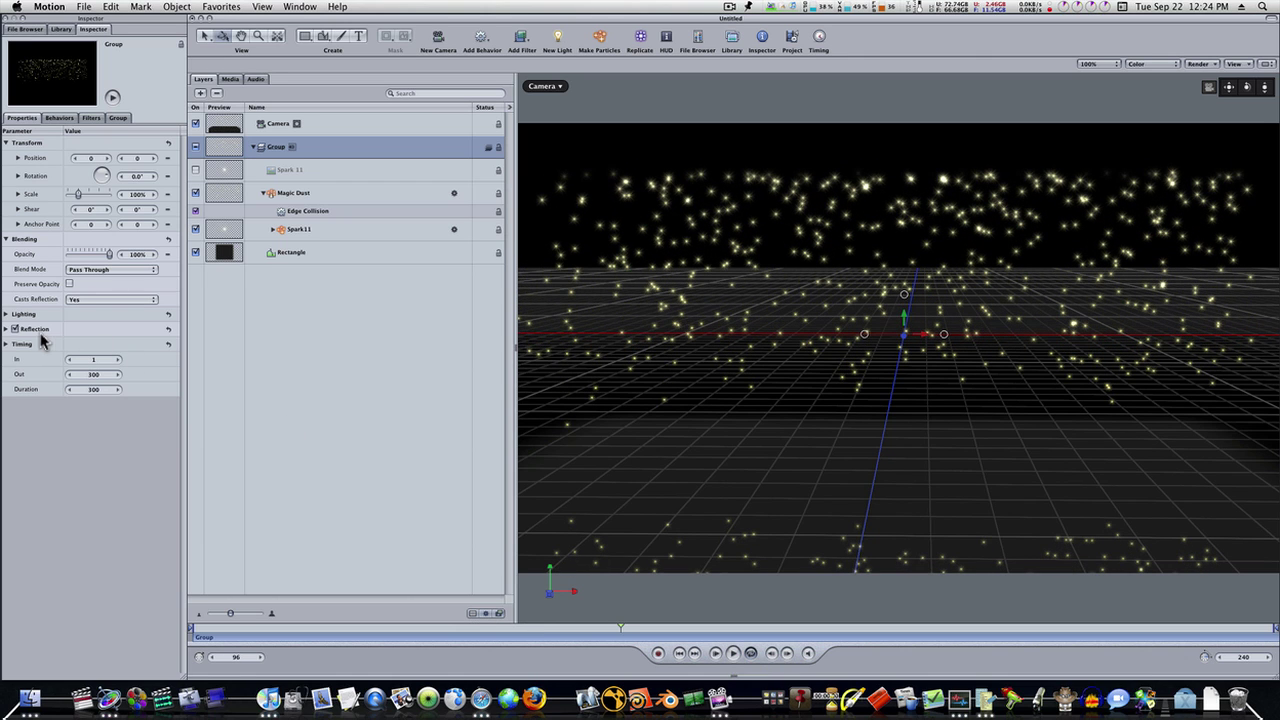
# Enable Falloff on the Group's reflection and set the reflection's Blend Mode to Screen
pyautogui.click(6, 329)
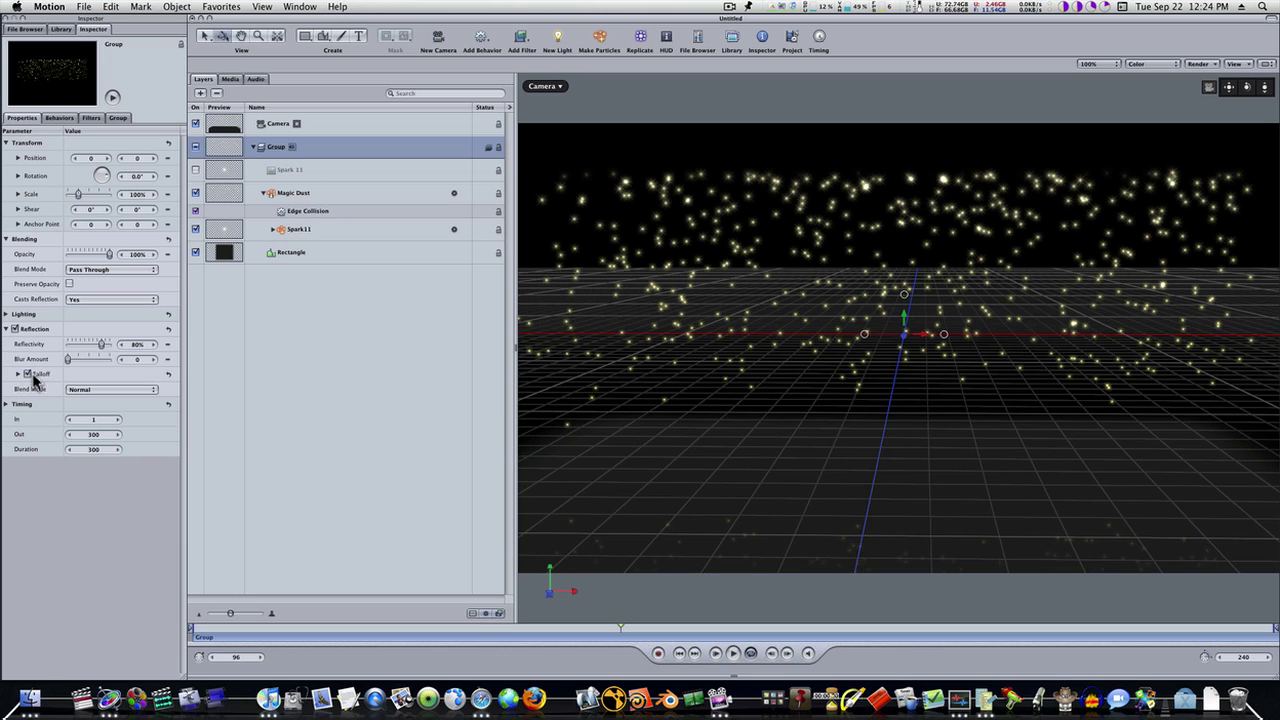
pyautogui.click(124, 390)
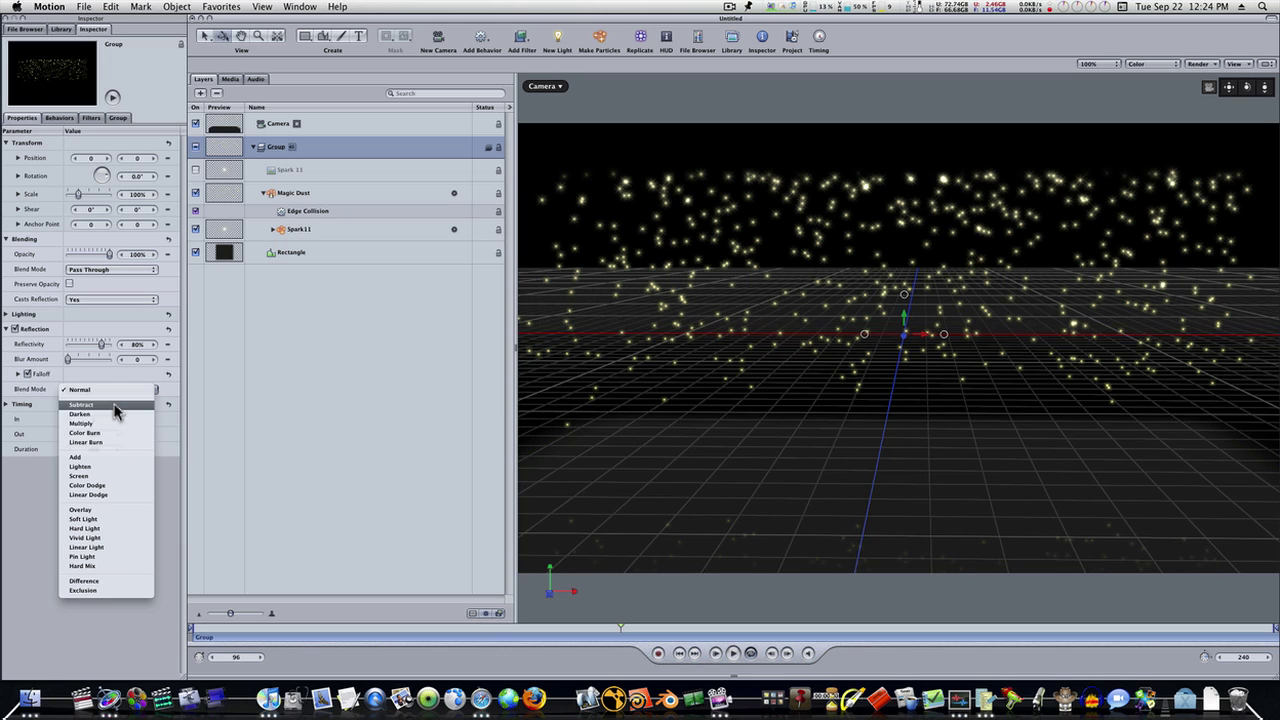
pyautogui.click(118, 477)
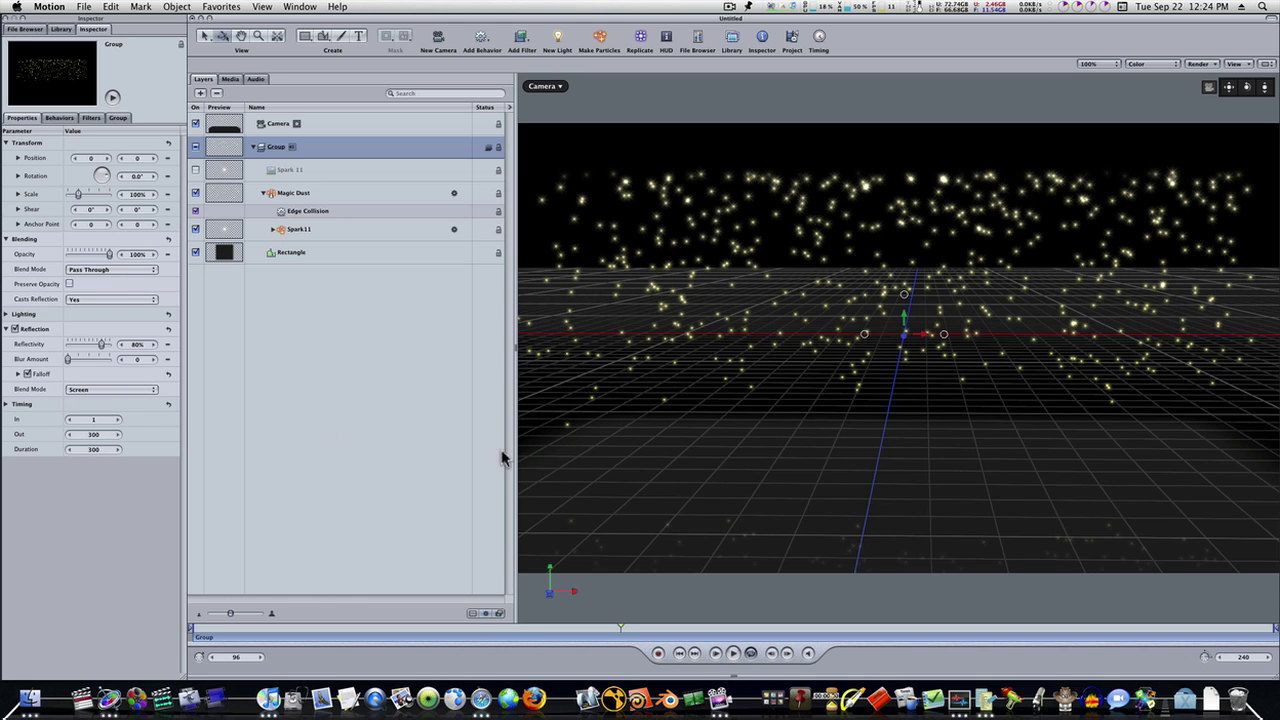
# Set the Group reflection's Blur Amount to 3 and play back the sparks
pyautogui.click(736, 657)
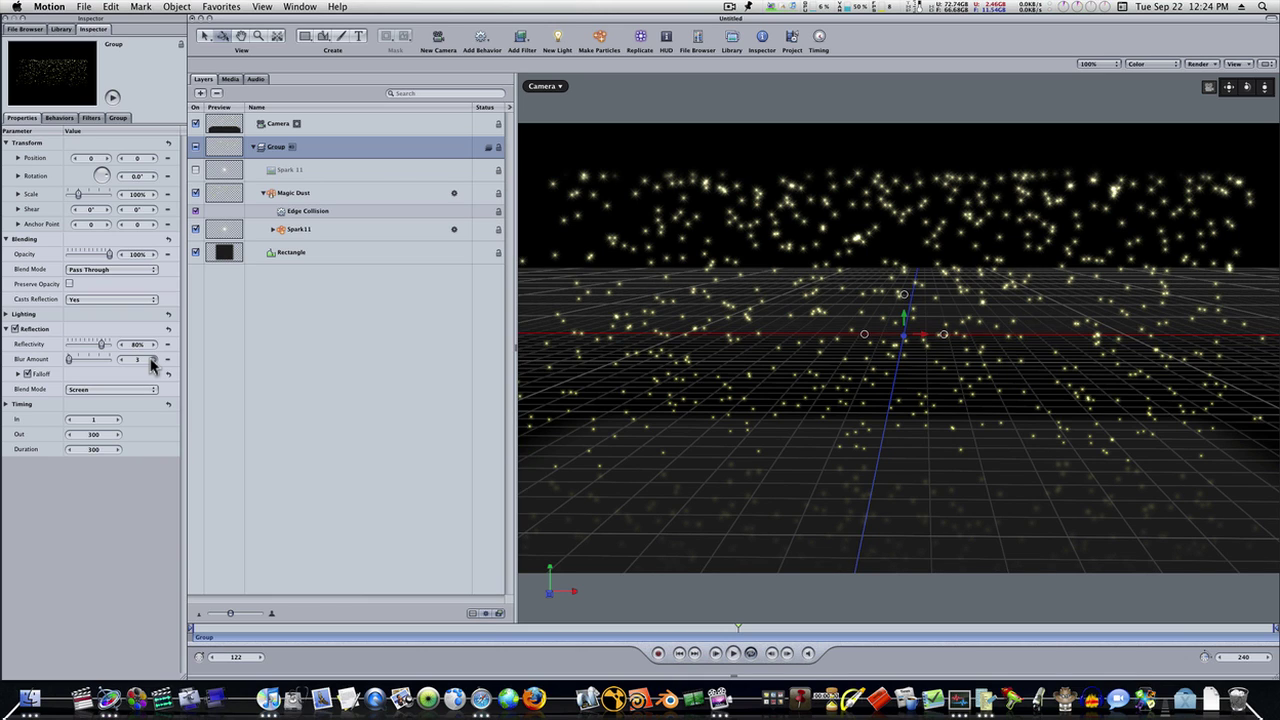
pyautogui.click(731, 657)
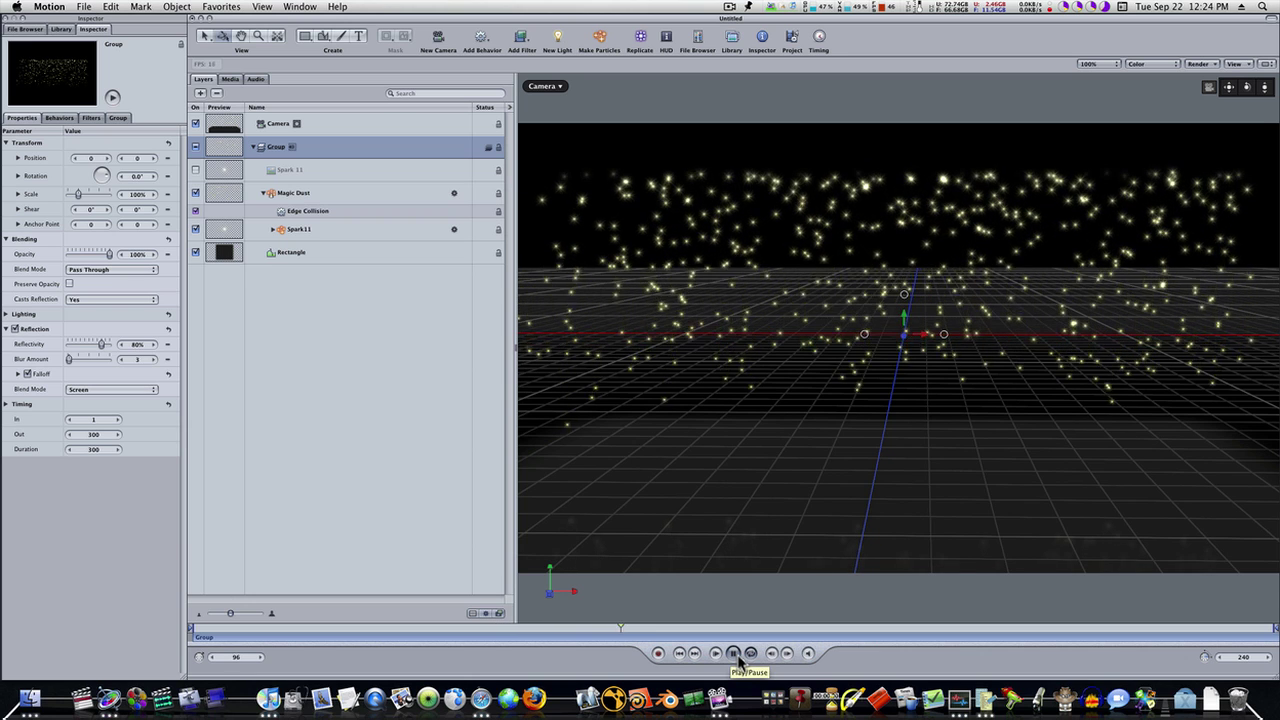
pyautogui.click(734, 654)
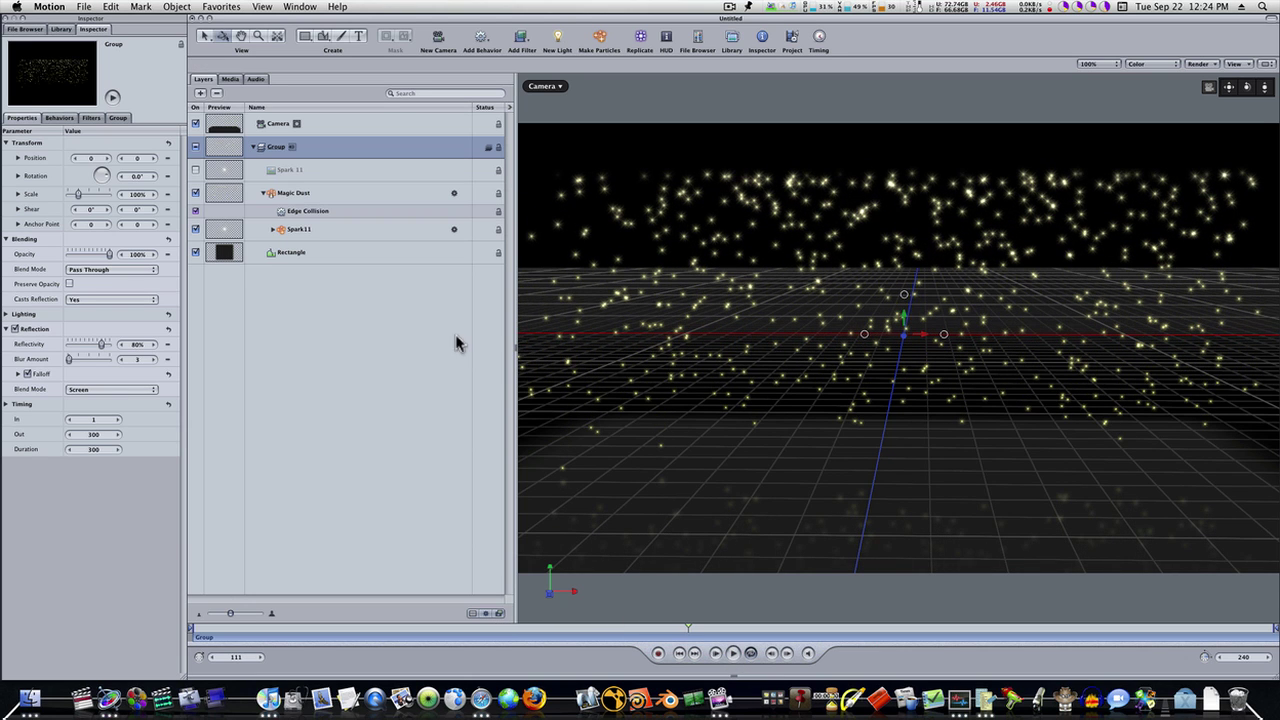
# Darken the Rectangle floor's Fill Color to almost black and play back the scene
pyautogui.click(334, 257)
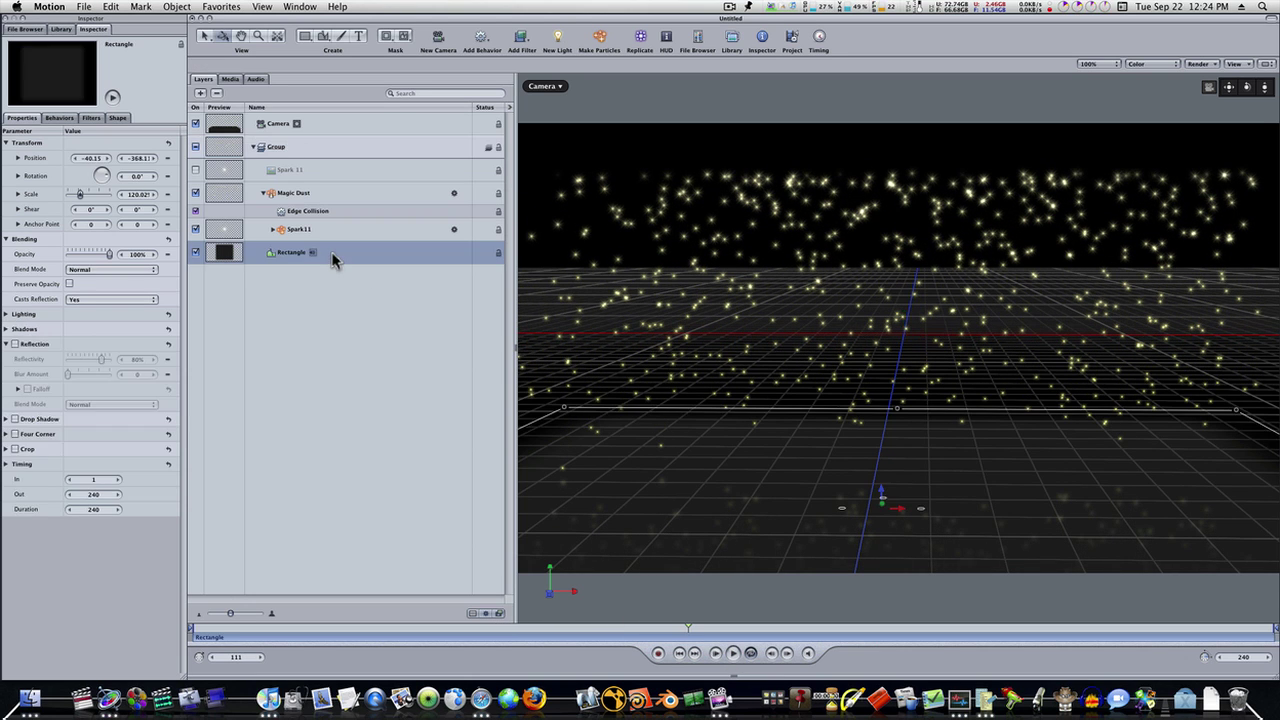
pyautogui.click(117, 118)
pyautogui.click(80, 204)
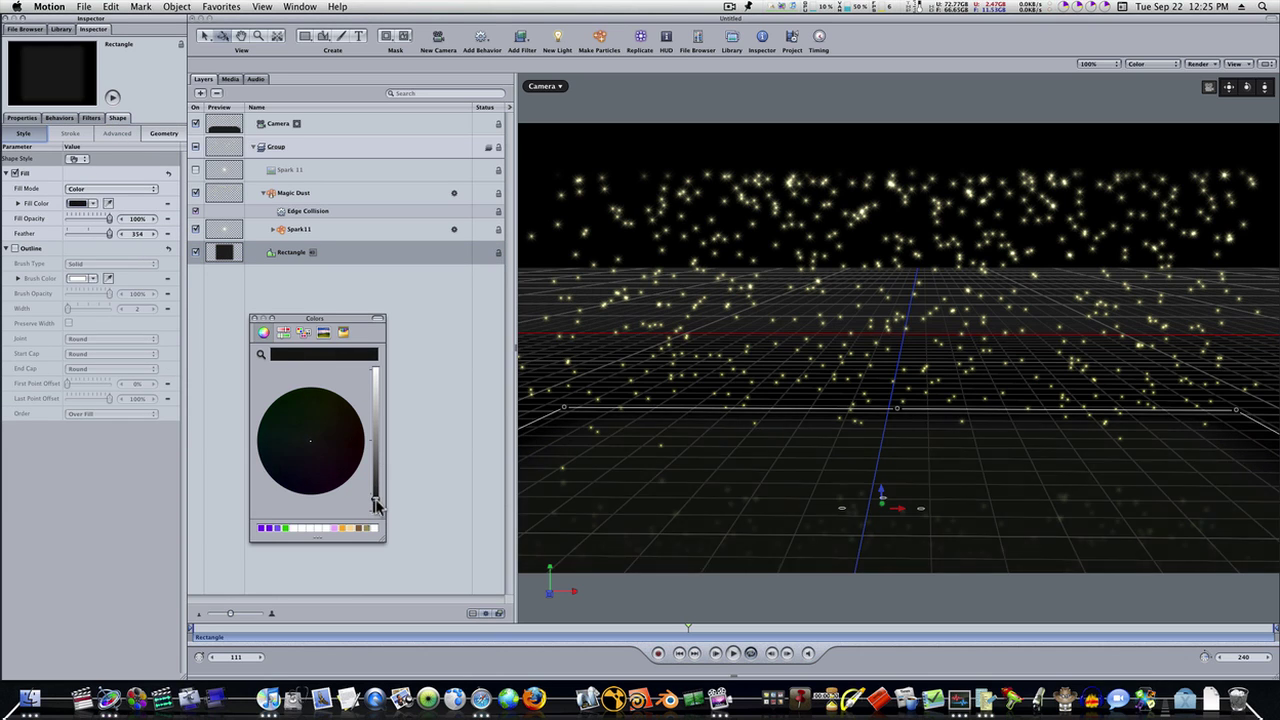
pyautogui.moveTo(376, 505); pyautogui.dragTo(377, 510)
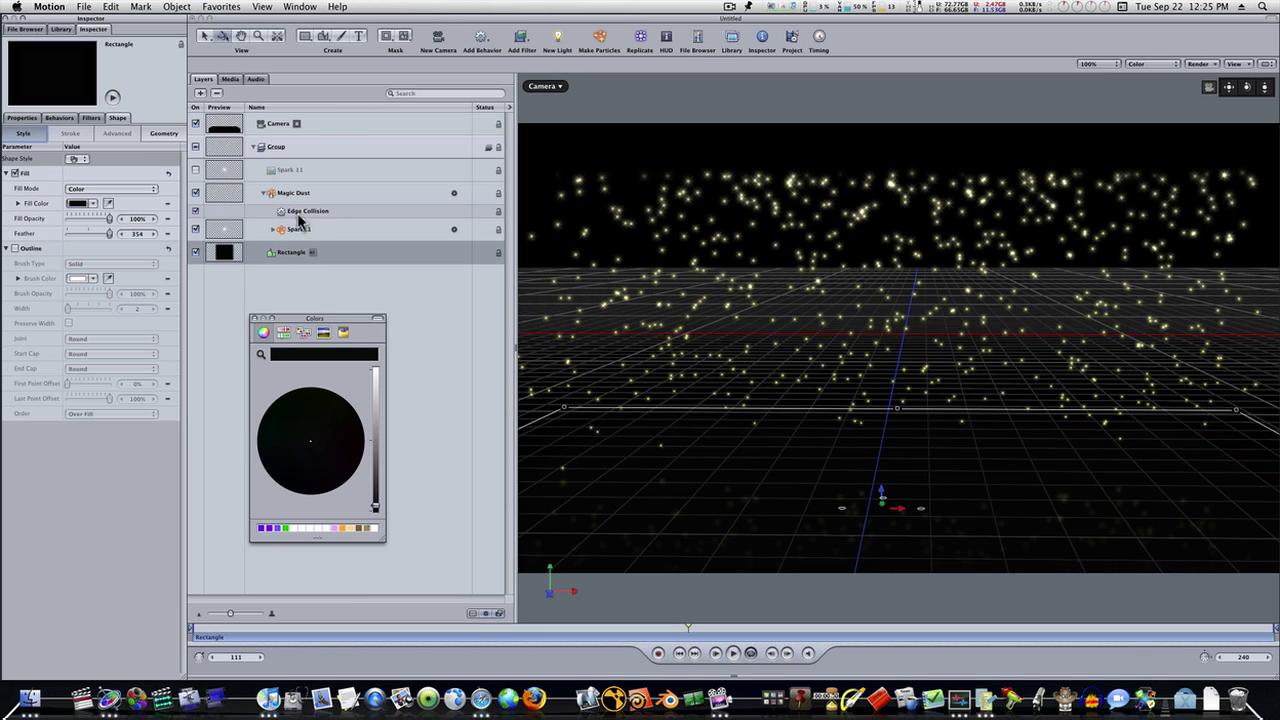
pyautogui.click(254, 319)
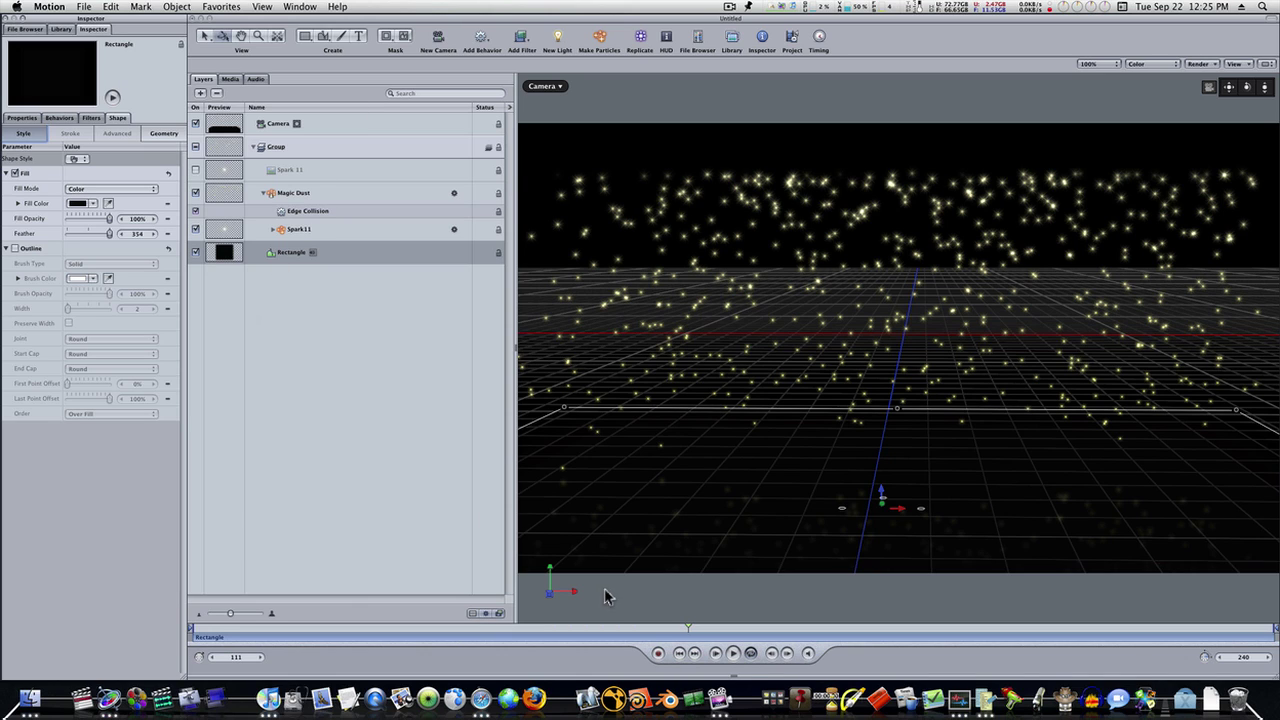
pyautogui.click(739, 654)
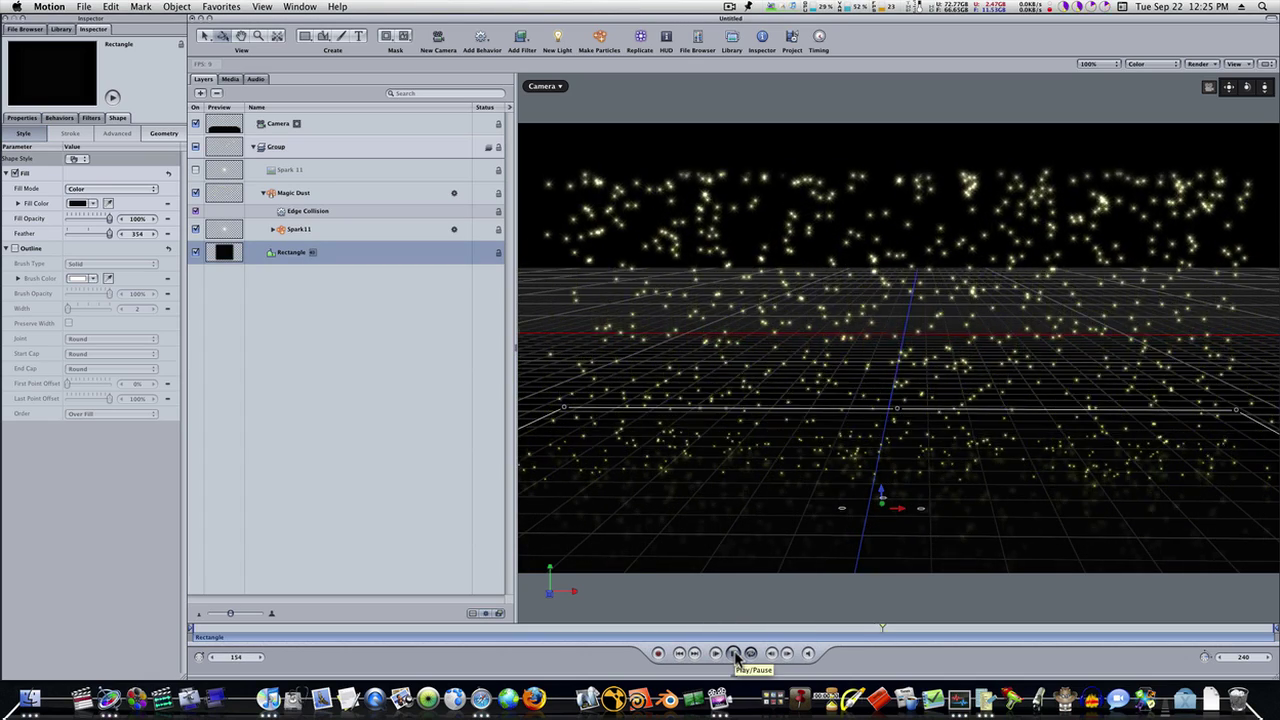
pyautogui.click(735, 654)
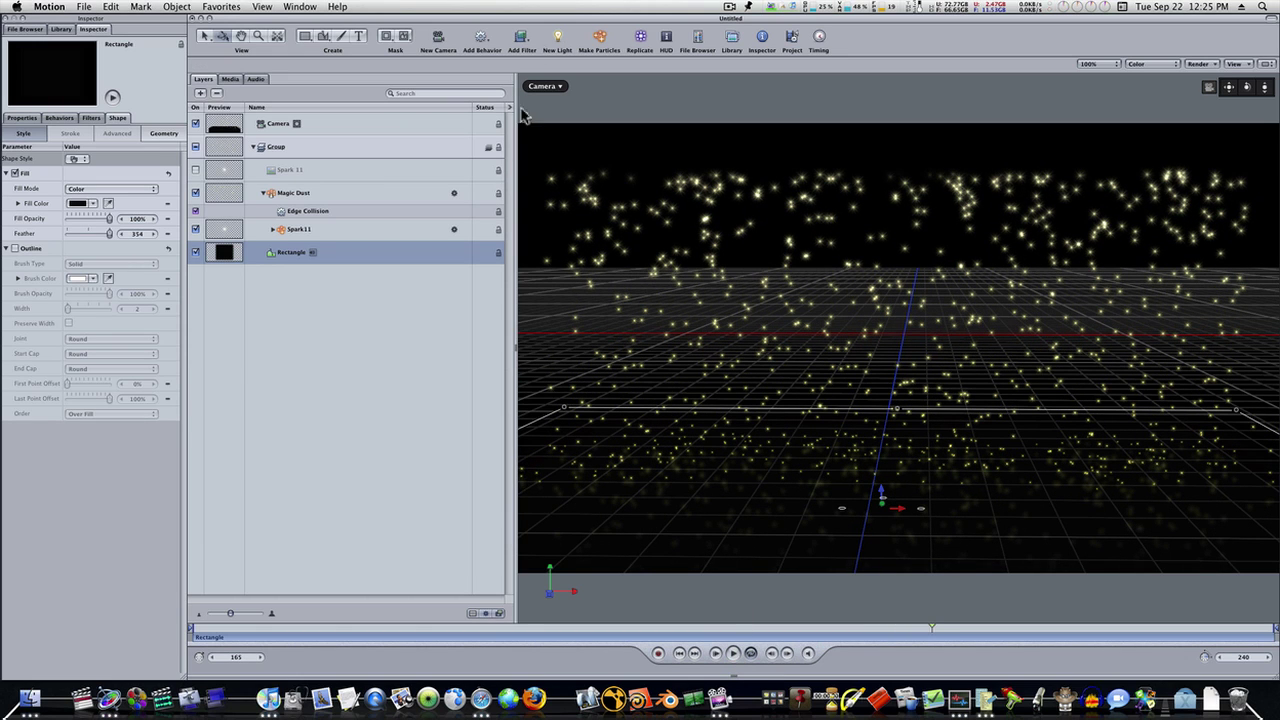
# Add a point light with an Intensity of 331% and move it down close to the Rectangle floor
pyautogui.click(557, 40)
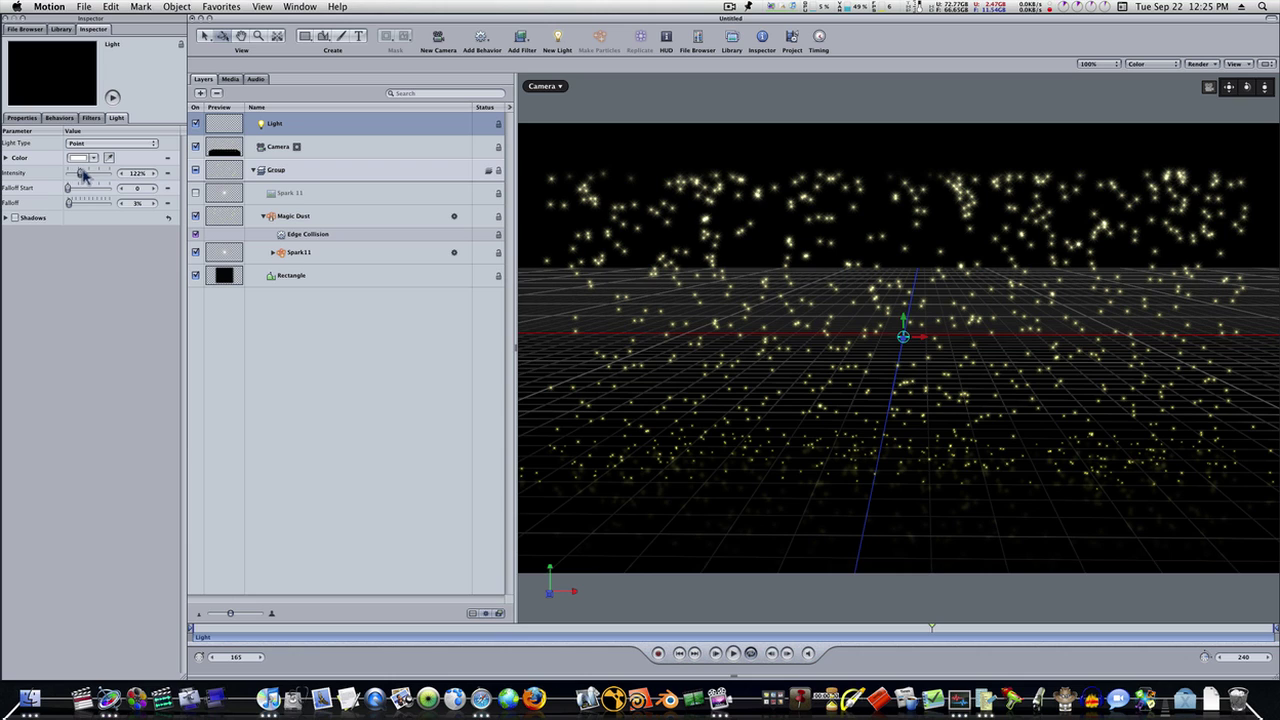
pyautogui.moveTo(97, 177); pyautogui.dragTo(113, 181)
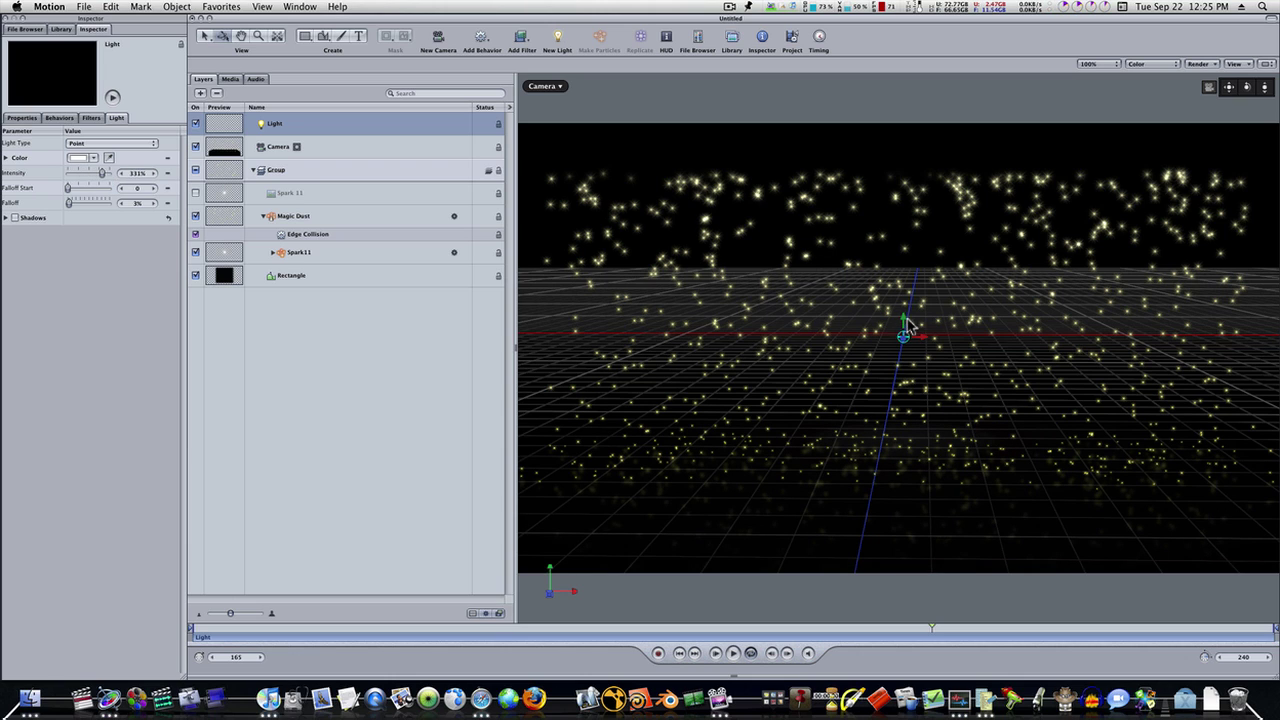
pyautogui.moveTo(908, 322); pyautogui.dragTo(220, 280)
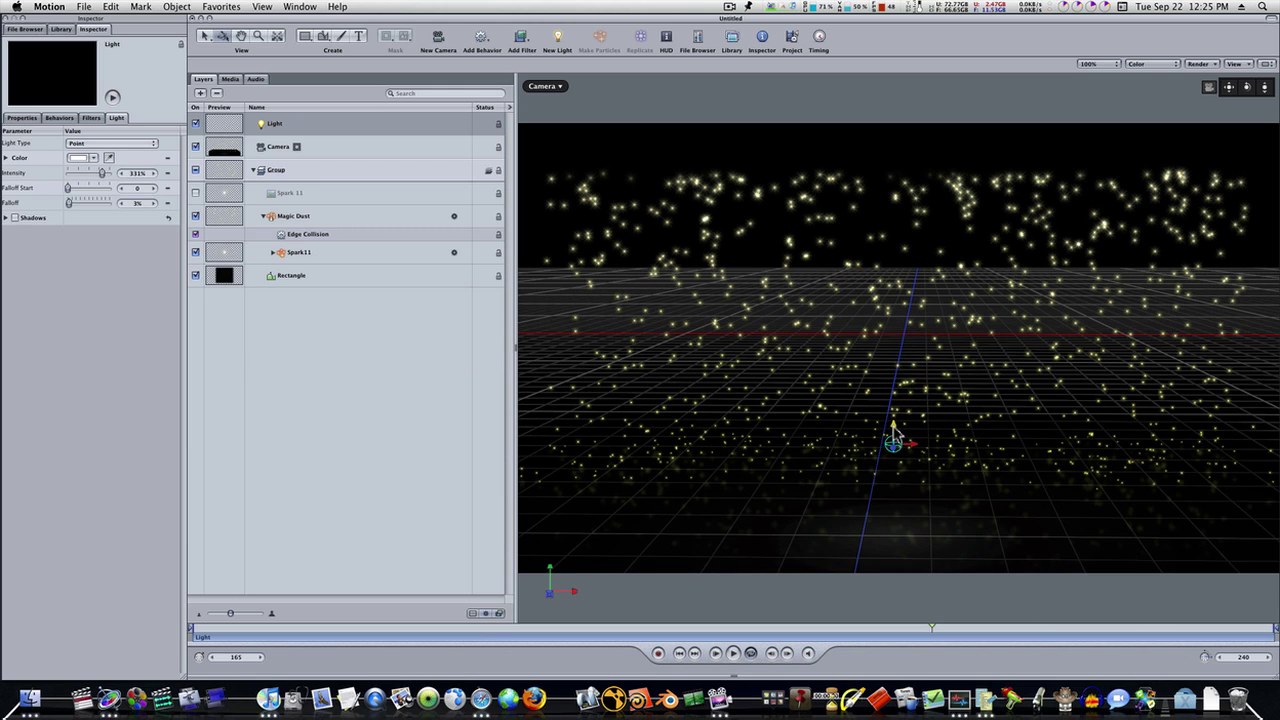
pyautogui.moveTo(896, 436); pyautogui.dragTo(898, 497)
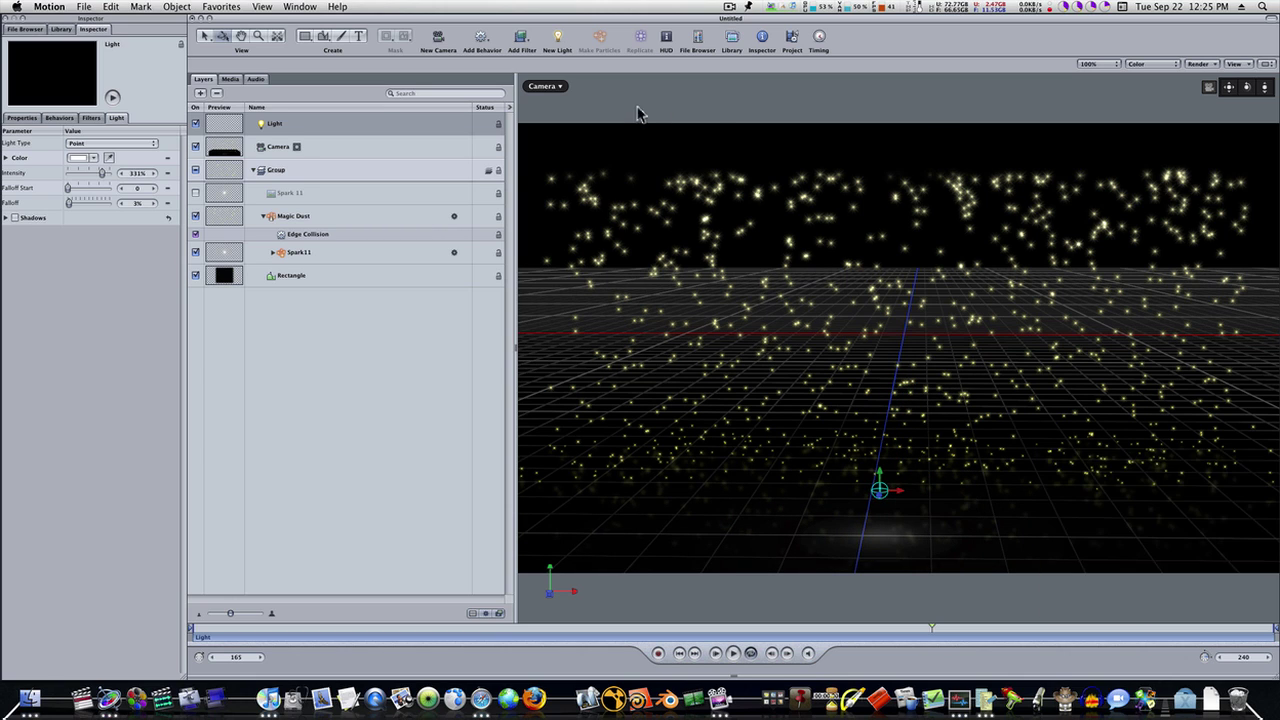
# In the Perspective view, move the light in among the sparks, with Intensity 381%, Falloff Start 376 and Falloff 2%
pyautogui.click(563, 87)
pyautogui.click(582, 118)
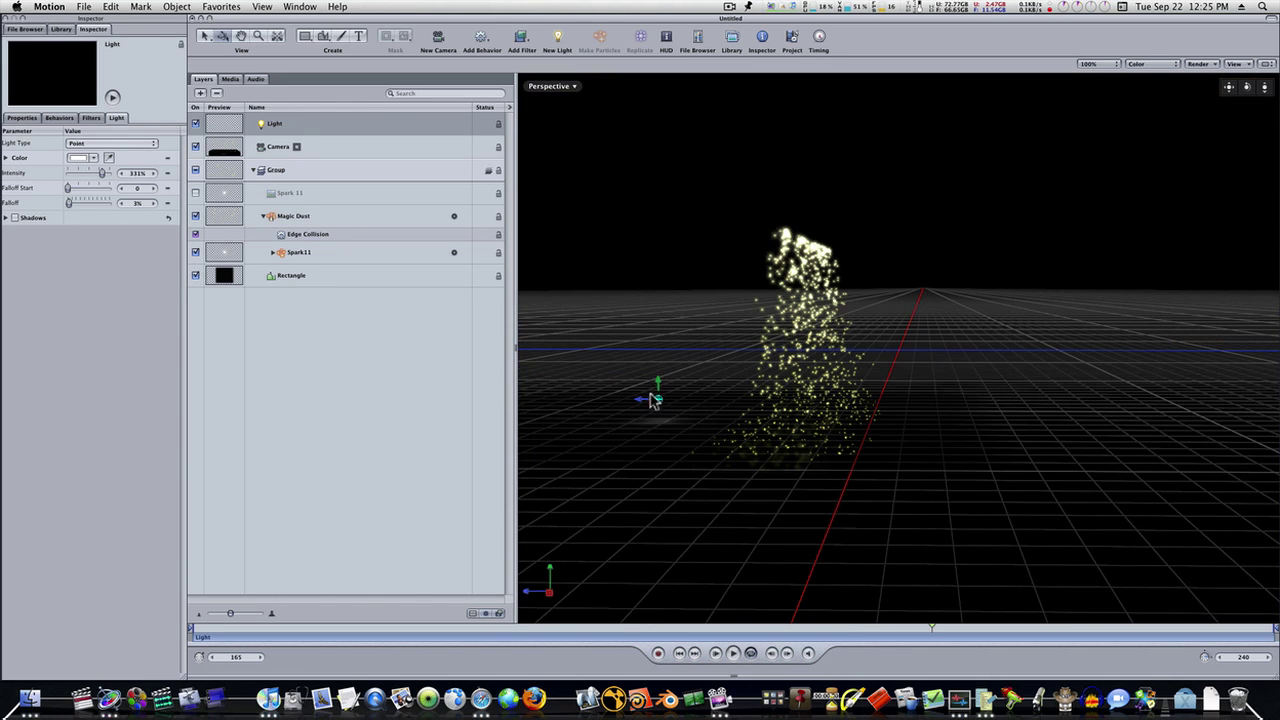
pyautogui.moveTo(645, 404); pyautogui.dragTo(770, 341)
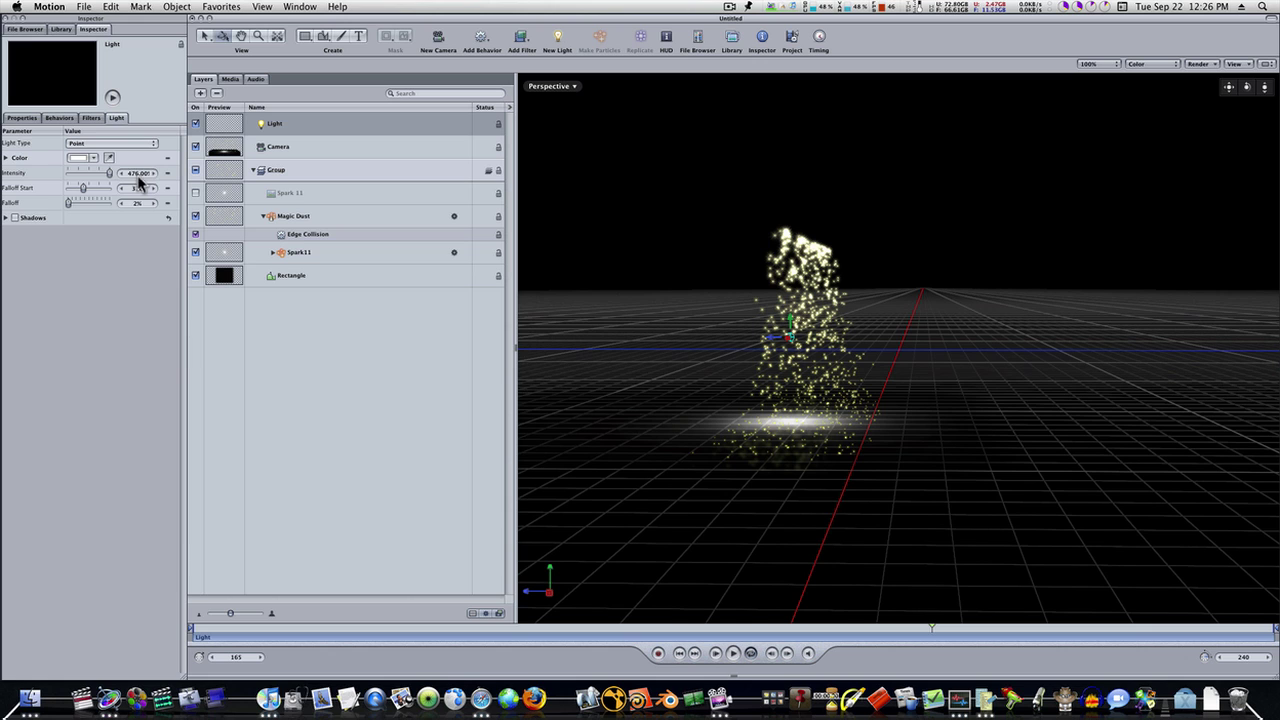
pyautogui.moveTo(139, 177); pyautogui.dragTo(76, 172)
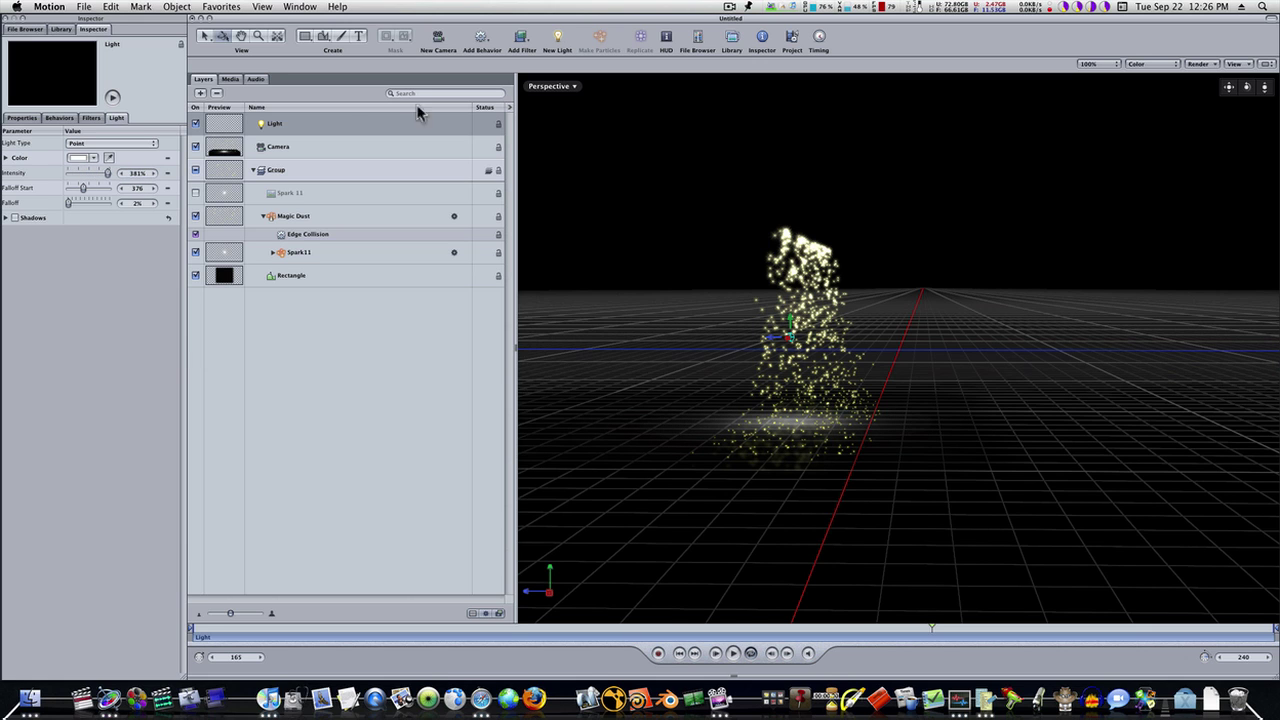
# Through the Camera, raise the light with Falloff Start 578 and reframe the camera to a lower angle over the floor
pyautogui.click(548, 87)
pyautogui.click(562, 104)
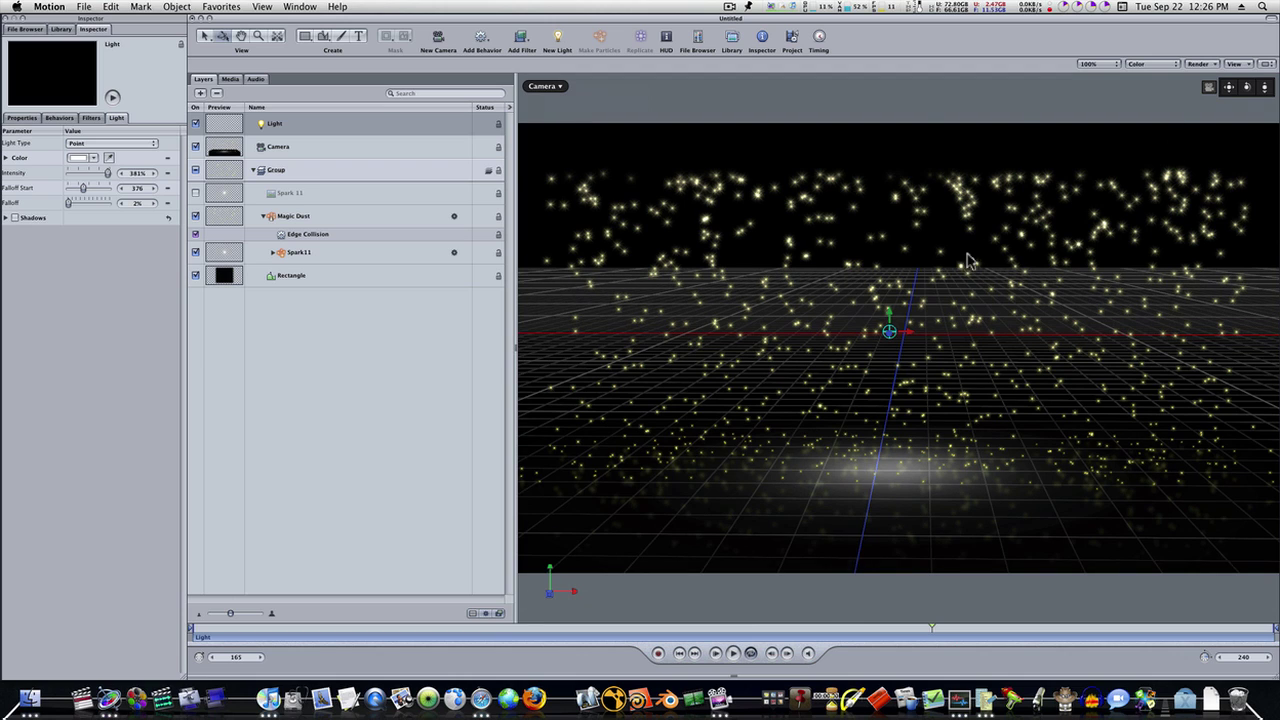
pyautogui.moveTo(893, 320); pyautogui.dragTo(900, 242)
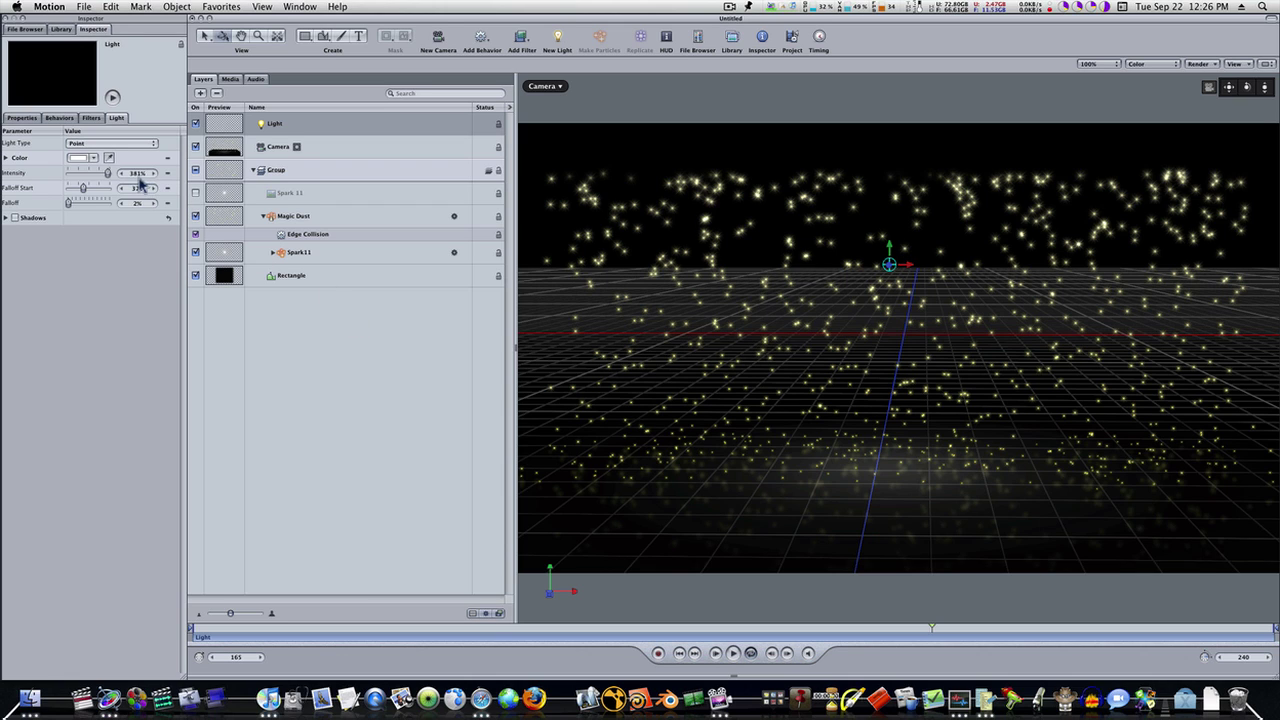
pyautogui.moveTo(140, 192); pyautogui.dragTo(267, 204)
pyautogui.moveTo(1247, 87); pyautogui.dragTo(1232, 79)
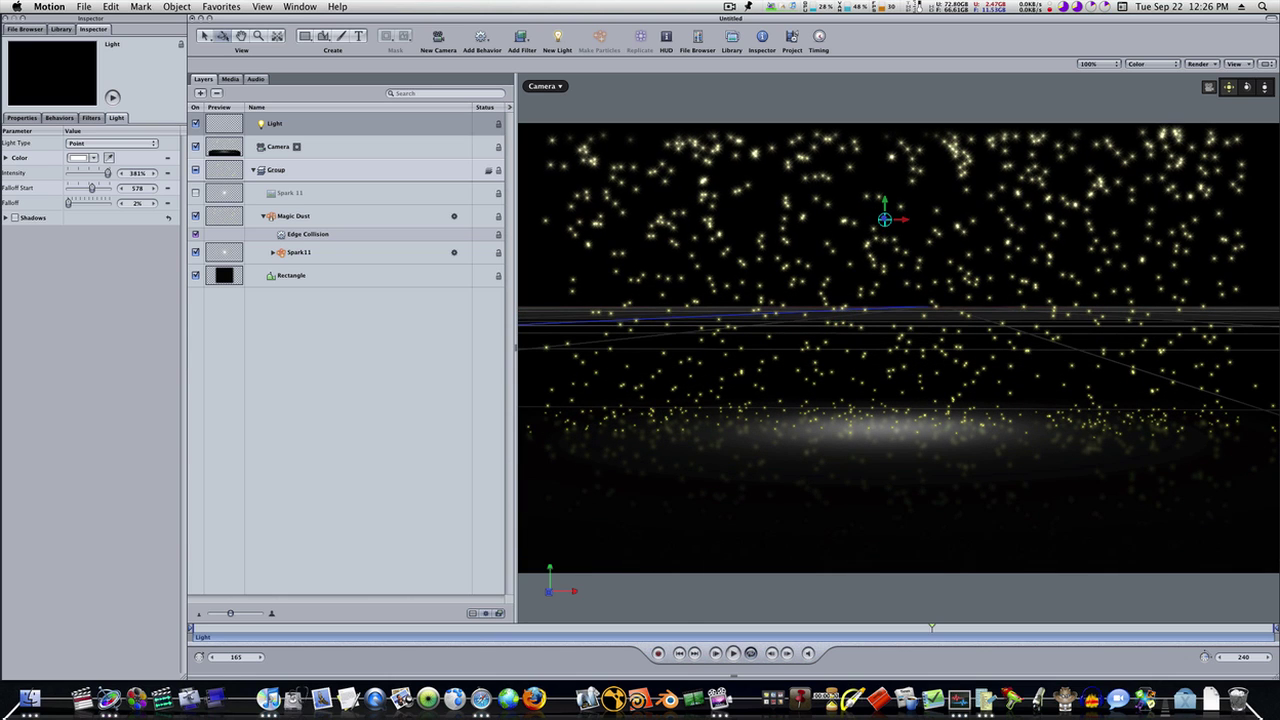
# Lighten the Rectangle floor's Fill Color to a dark grey and move the floor toward the camera
pyautogui.click(350, 280)
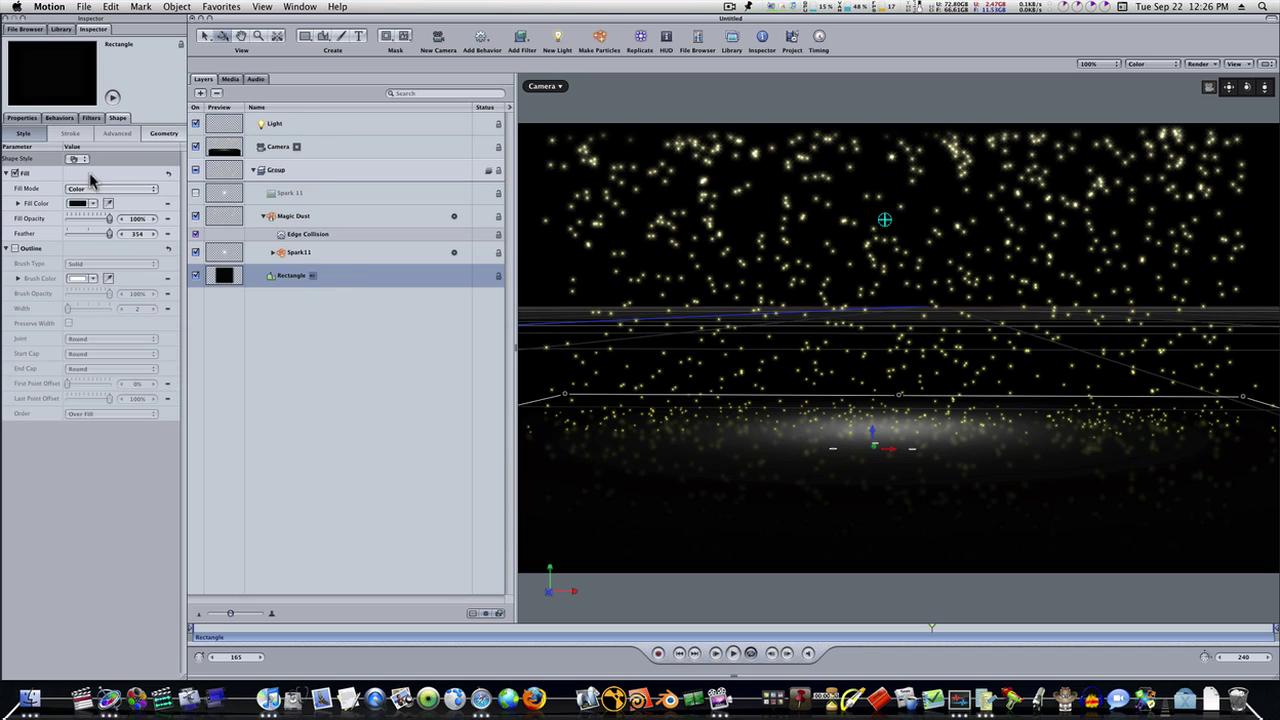
pyautogui.click(82, 202)
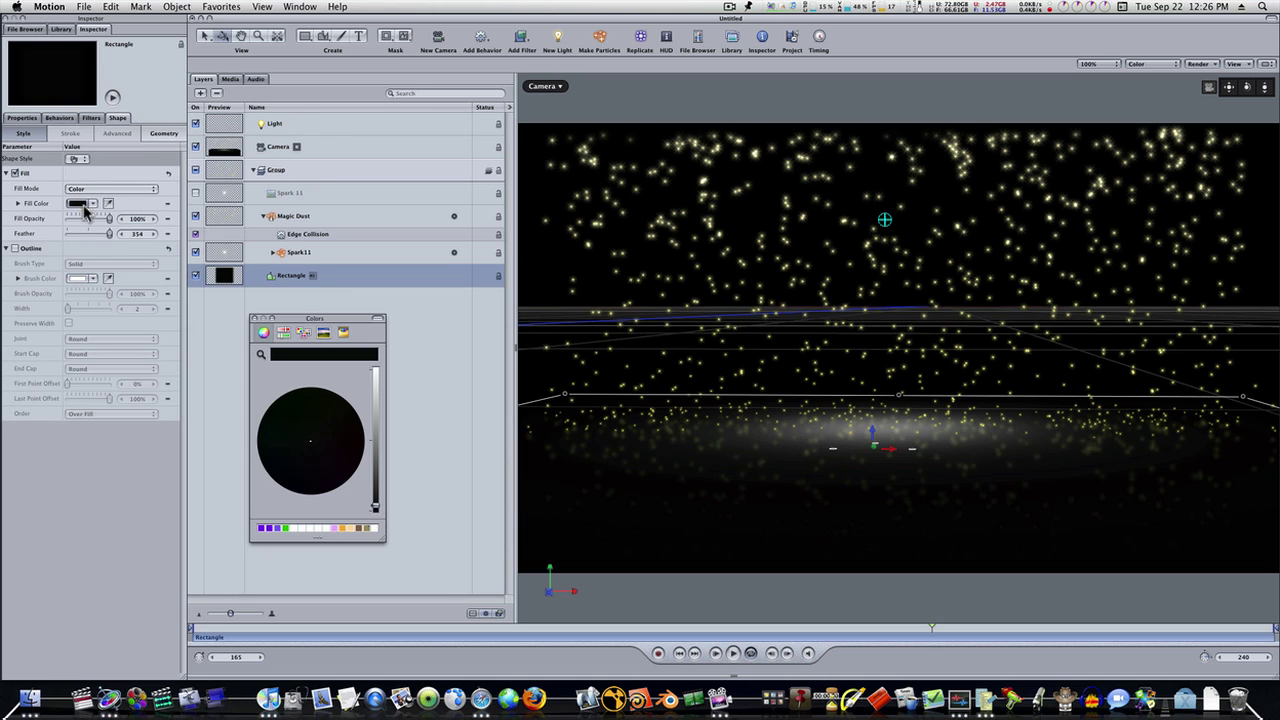
pyautogui.click(377, 503)
pyautogui.moveTo(377, 503); pyautogui.dragTo(377, 497)
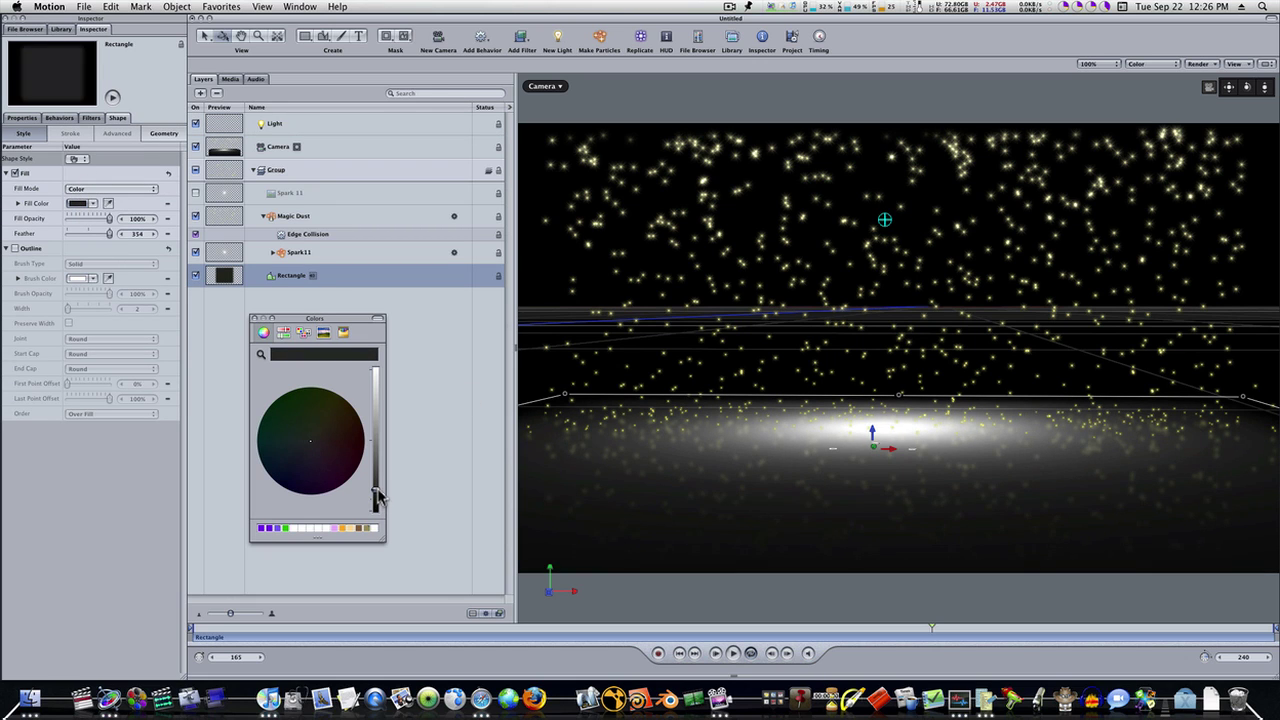
pyautogui.moveTo(377, 500); pyautogui.dragTo(377, 503)
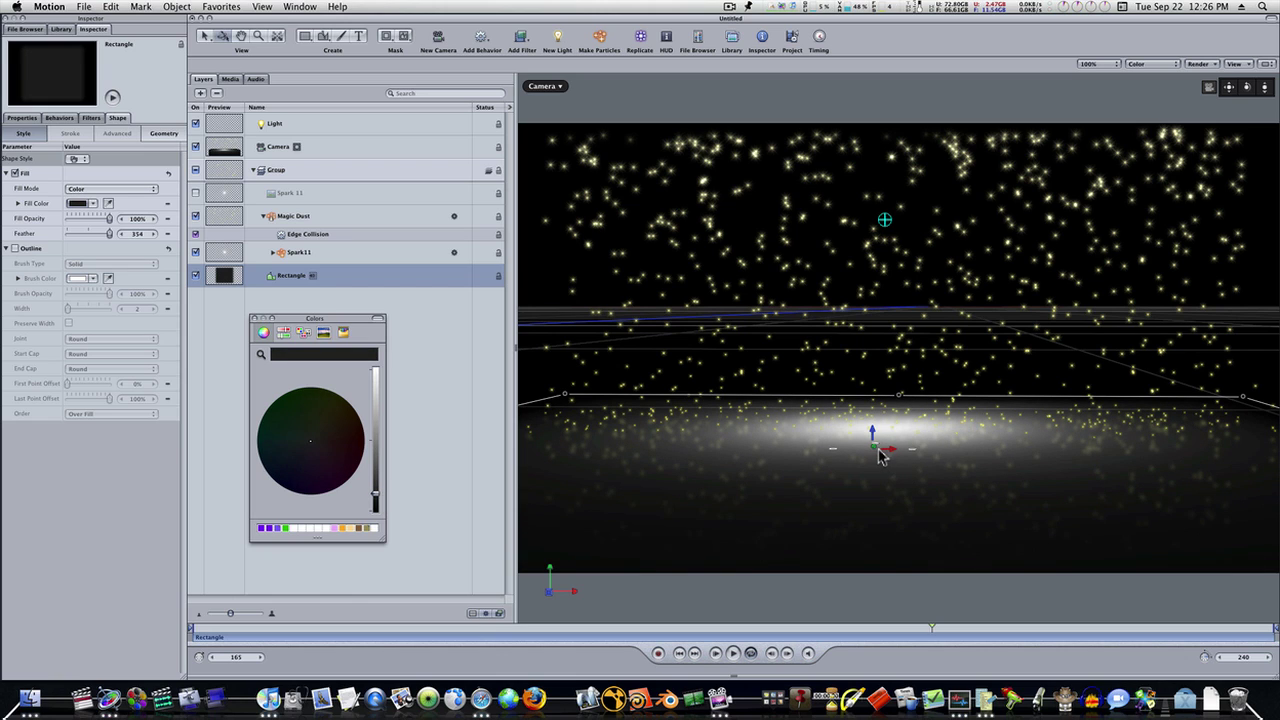
pyautogui.moveTo(875, 452); pyautogui.dragTo(558, 477)
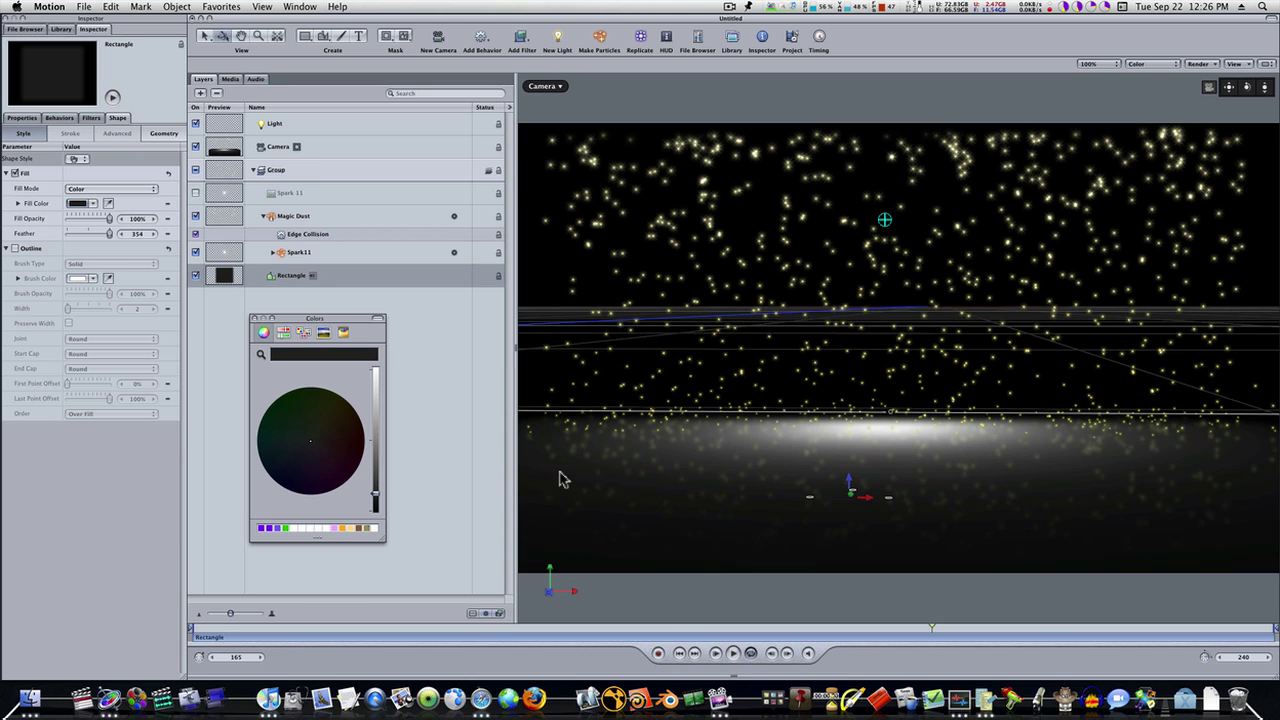
# Set the Light's Falloff Start to 385 and Falloff to 4%, and nudge the light's position among the sparks
pyautogui.click(305, 130)
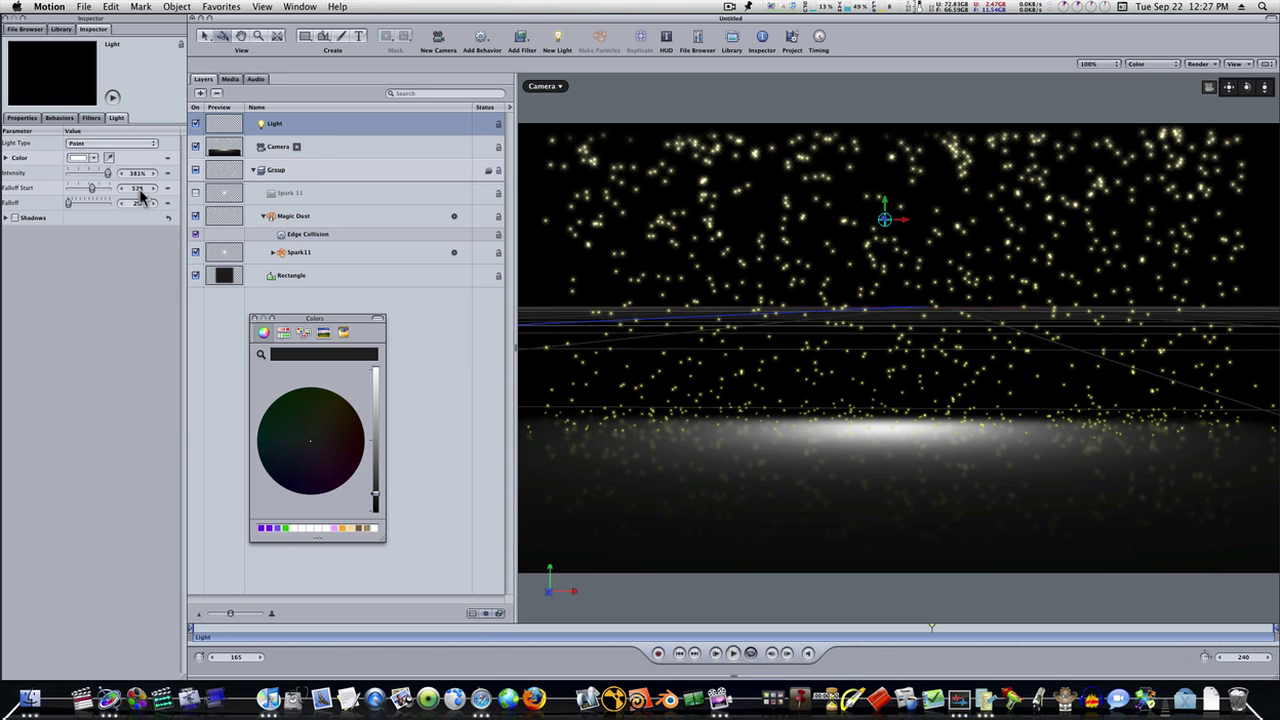
pyautogui.moveTo(138, 189); pyautogui.dragTo(14, 185)
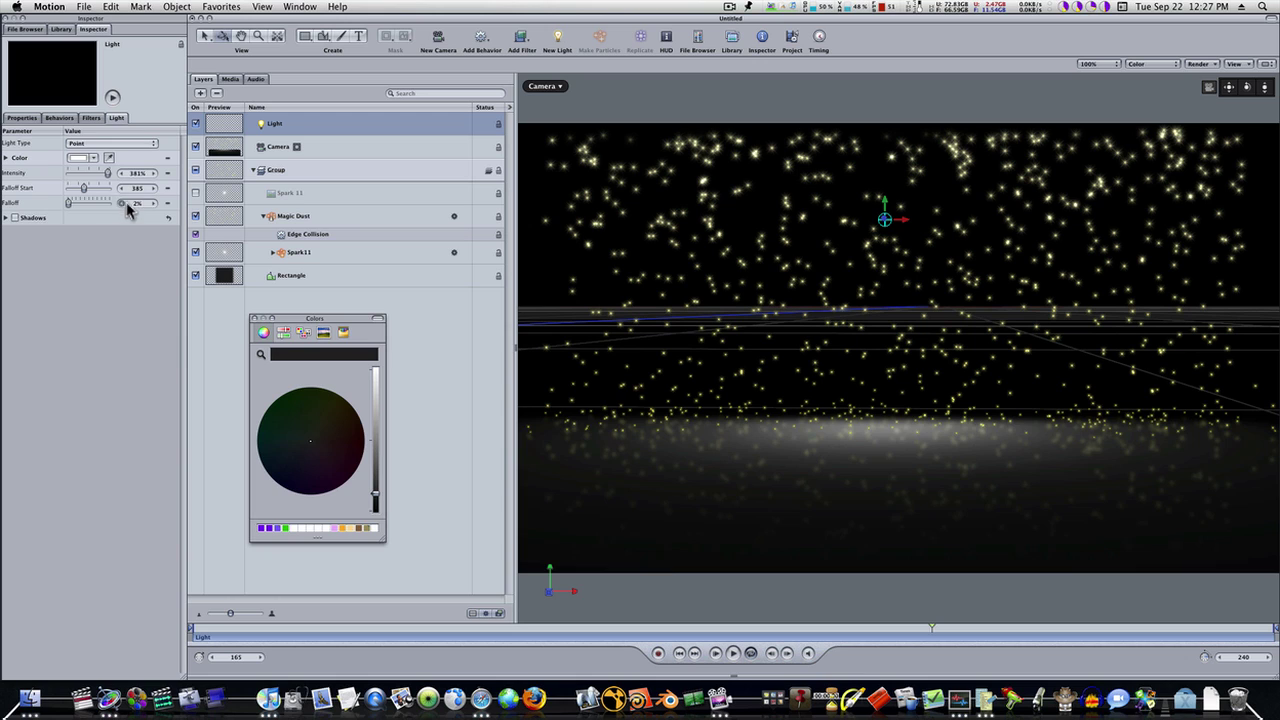
pyautogui.moveTo(140, 204); pyautogui.dragTo(144, 208)
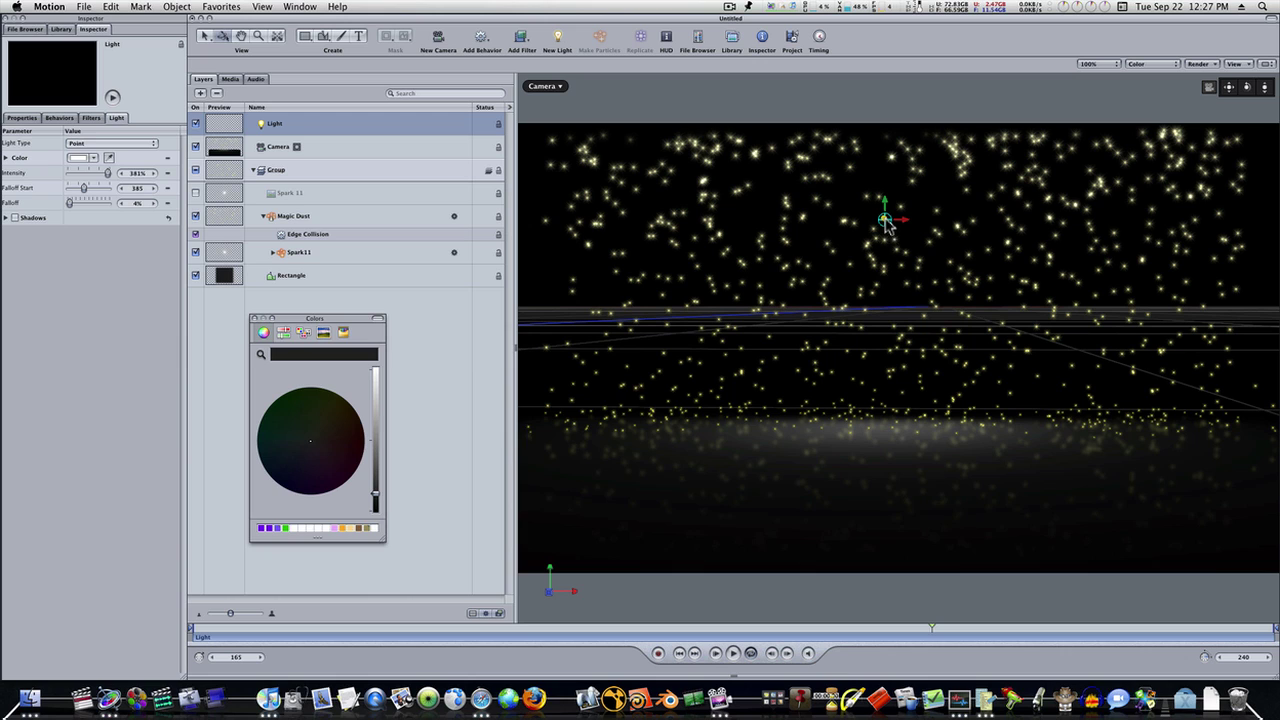
pyautogui.moveTo(887, 224); pyautogui.dragTo(714, 230)
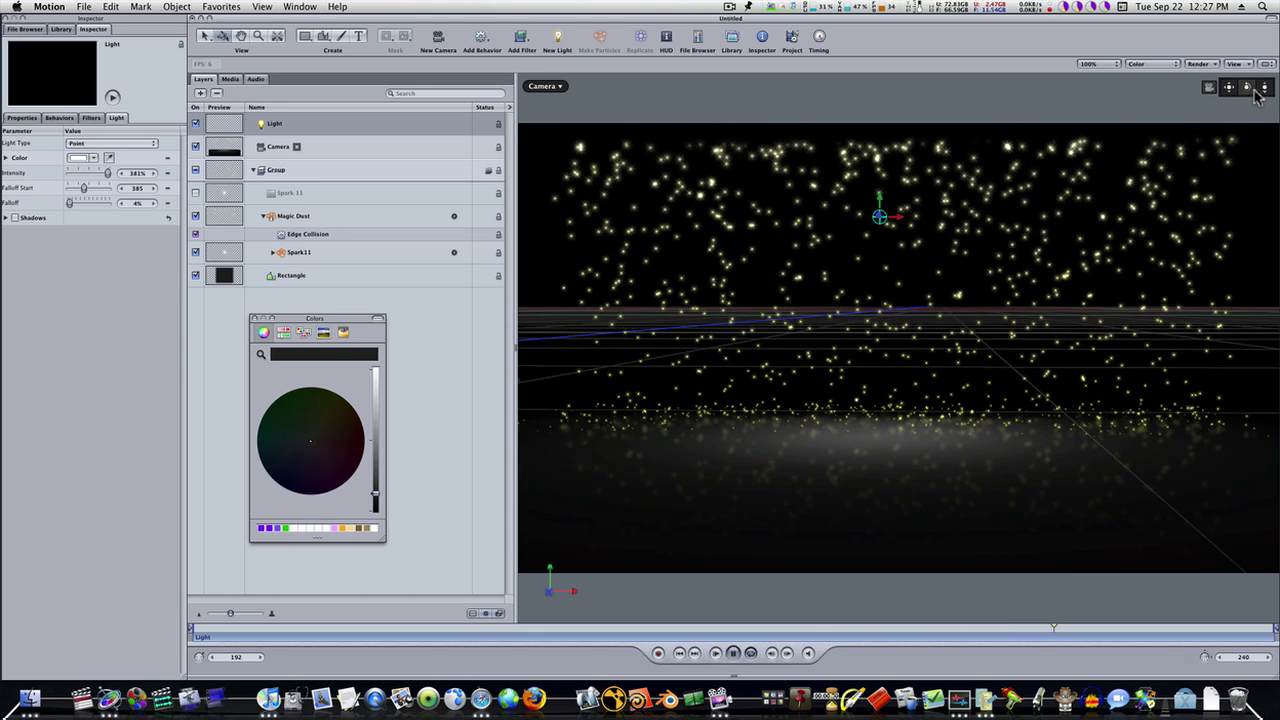
# Move the camera closer to the sparks and floor, show the Group's properties, and play back the animation
pyautogui.moveTo(1264, 87); pyautogui.dragTo(1267, 90)
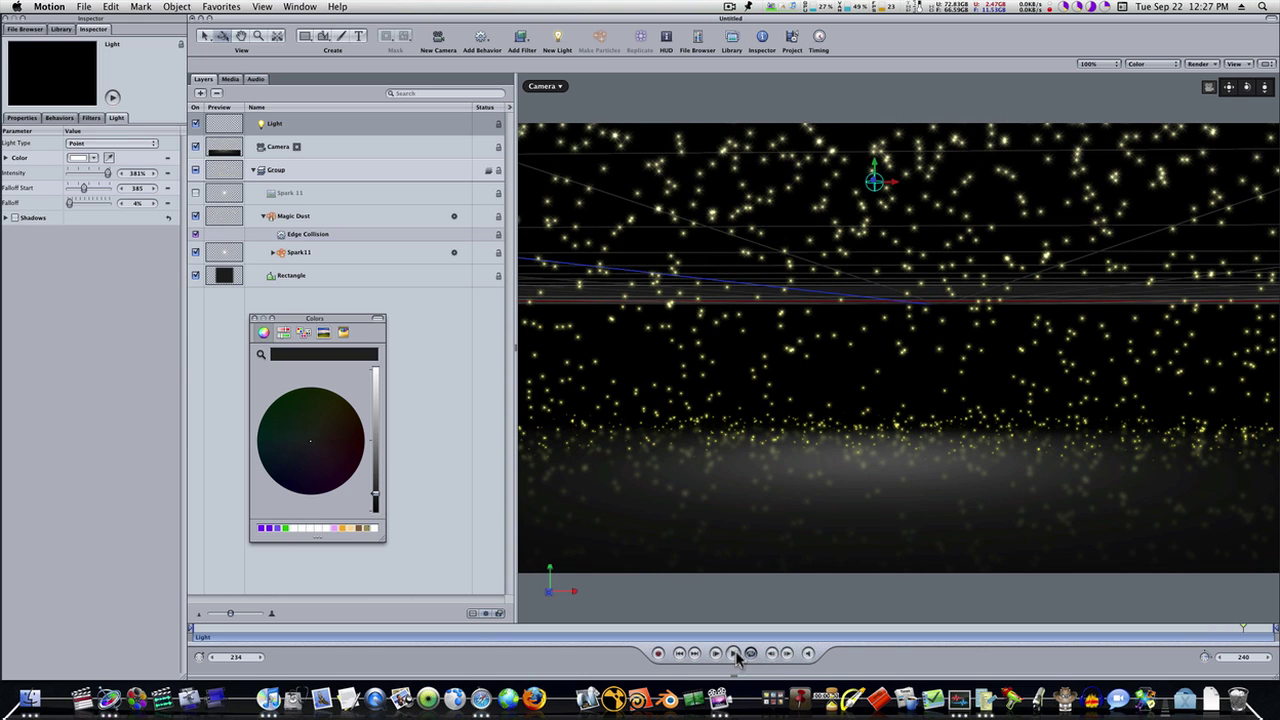
pyautogui.click(298, 216)
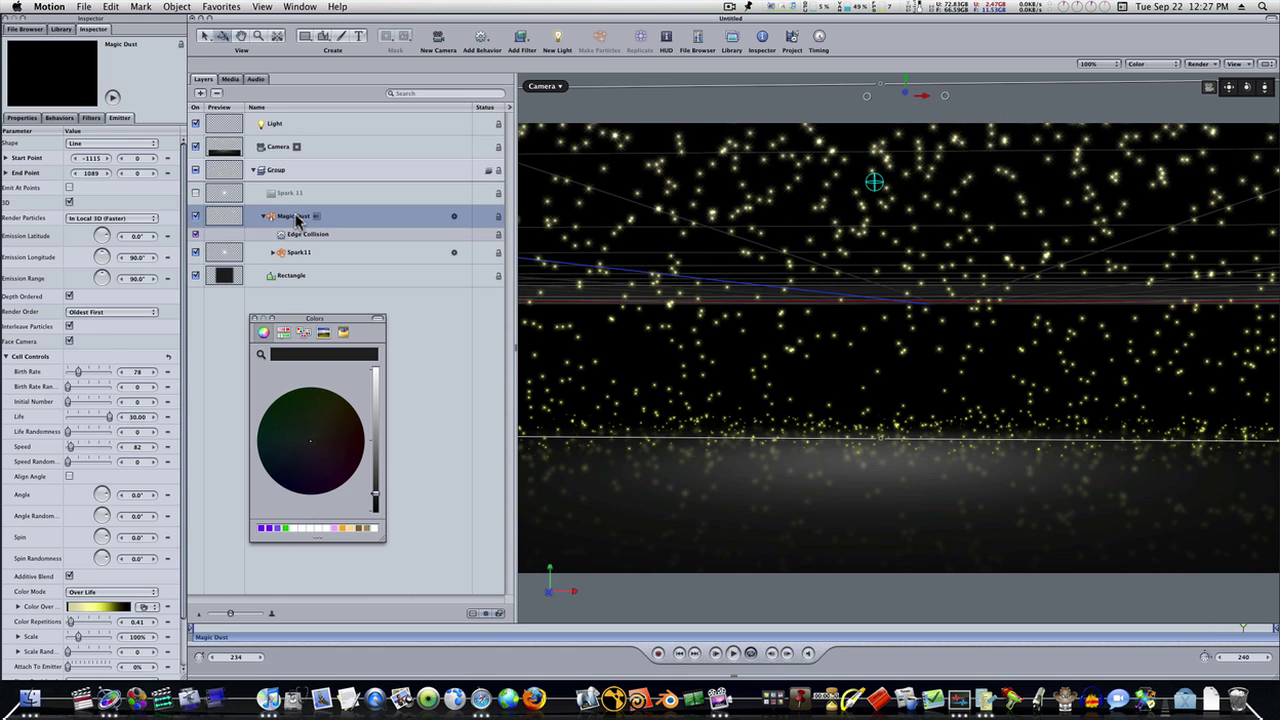
pyautogui.click(285, 174)
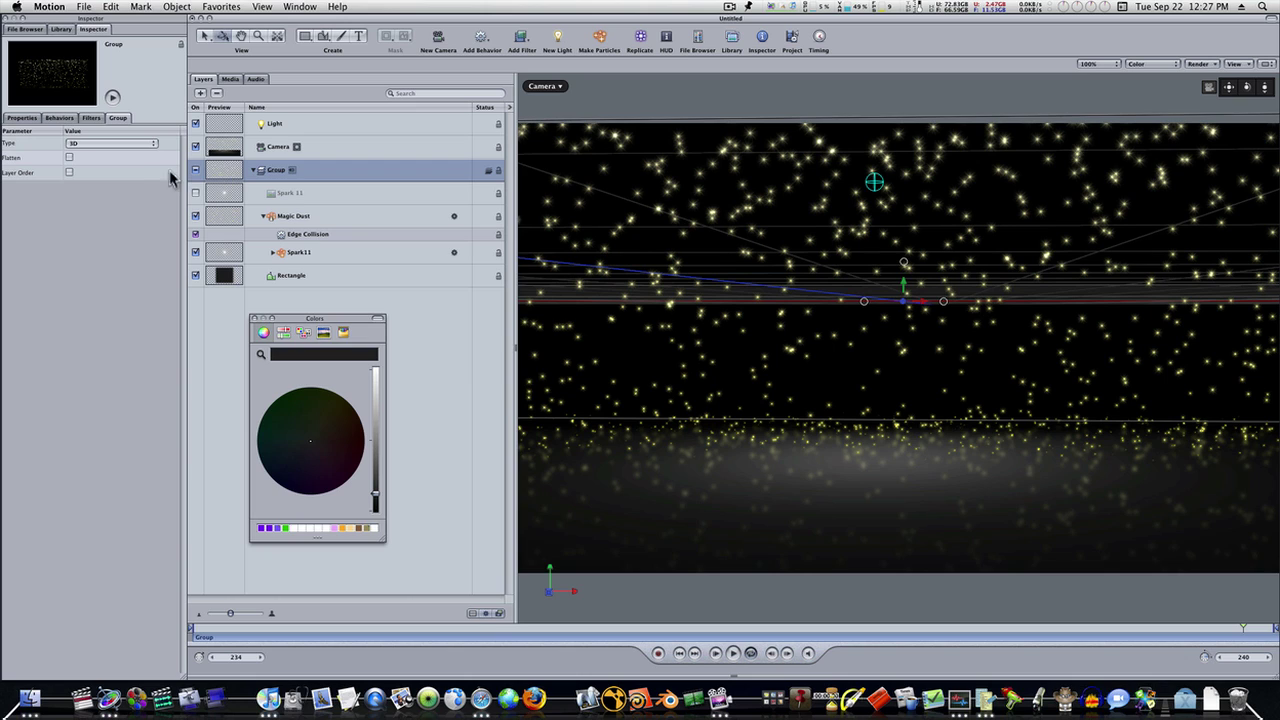
pyautogui.click(30, 119)
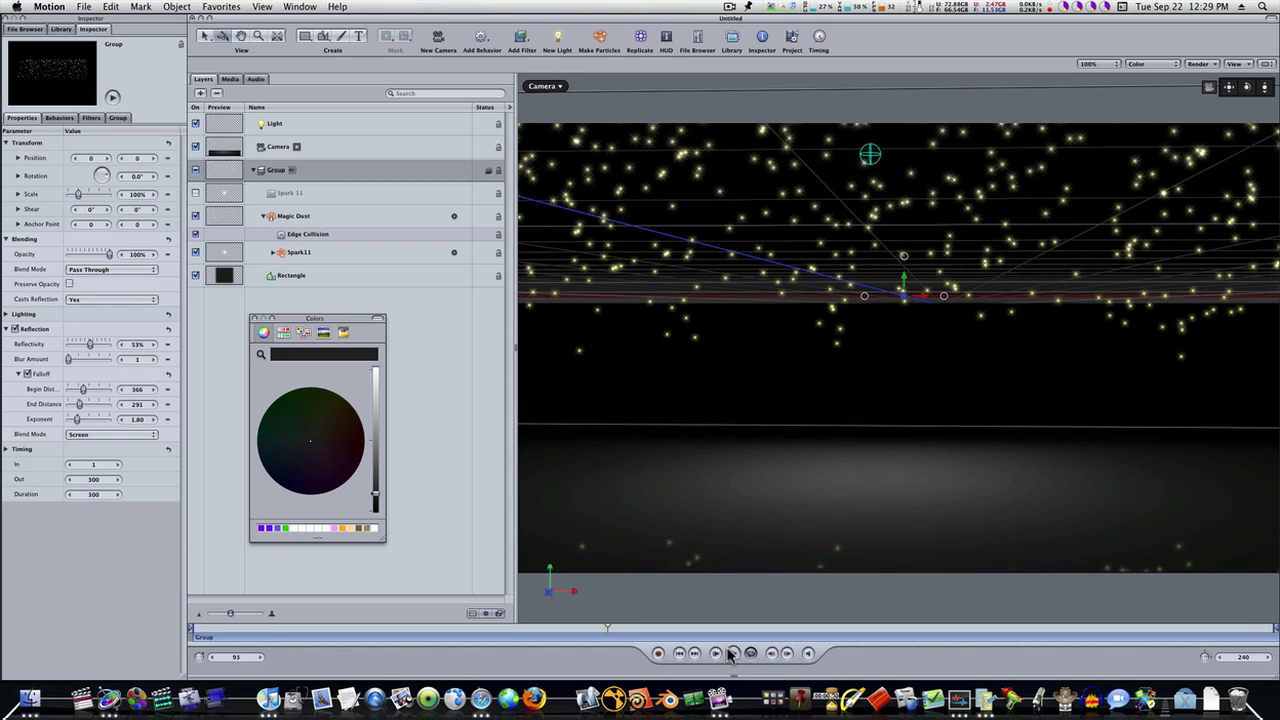
pyautogui.click(733, 653)
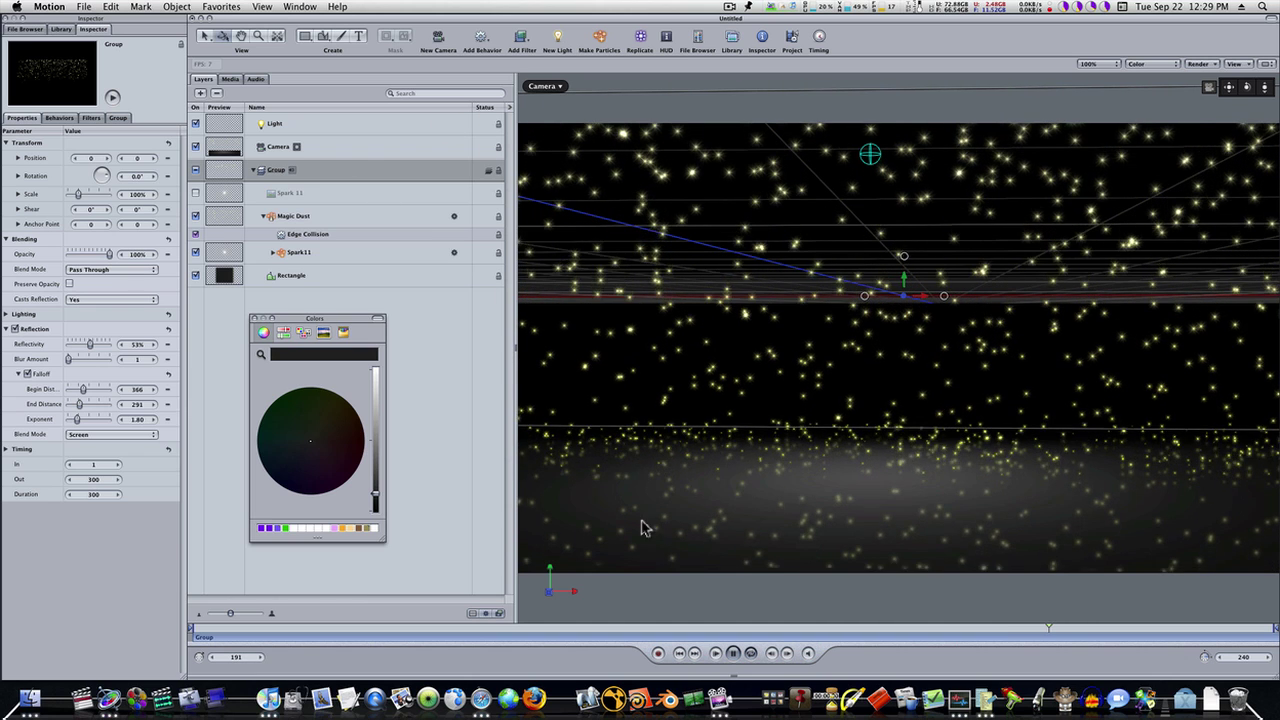
pyautogui.click(733, 653)
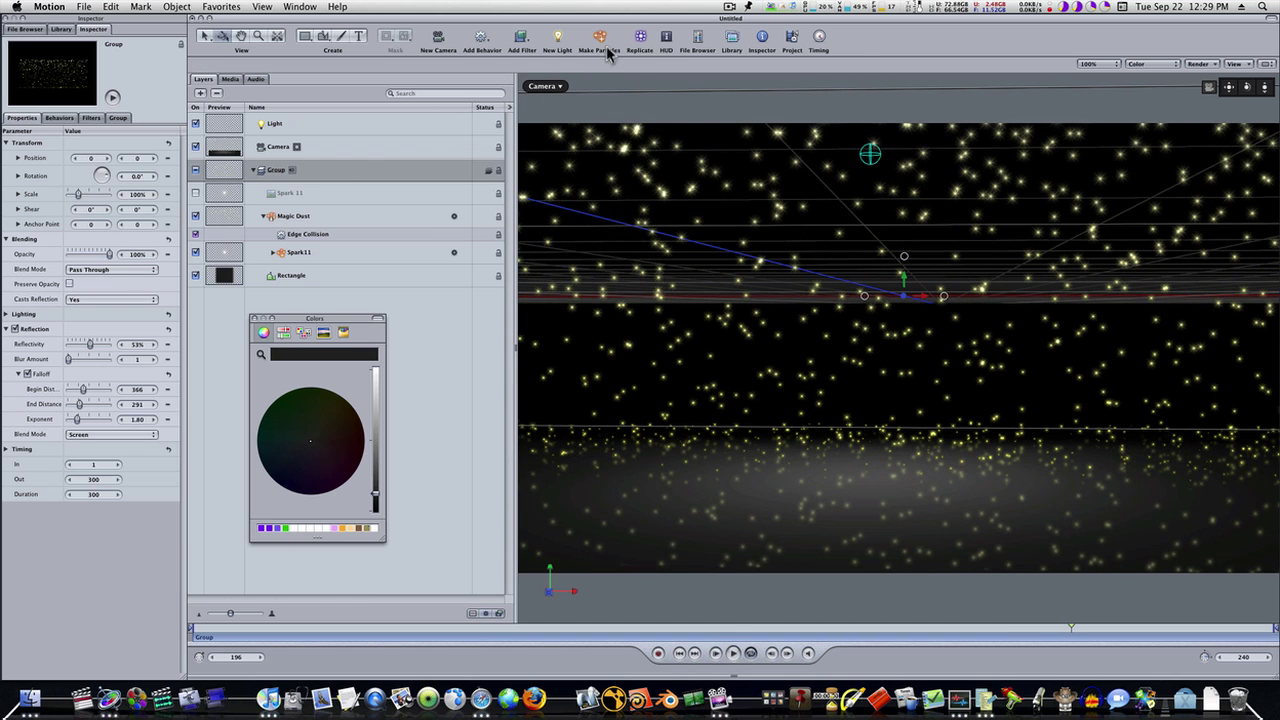
# In the Perspective view, move the Rectangle floor and the Light along the depth axis under the sparks, and return to the Camera view
pyautogui.click(546, 86)
pyautogui.click(587, 113)
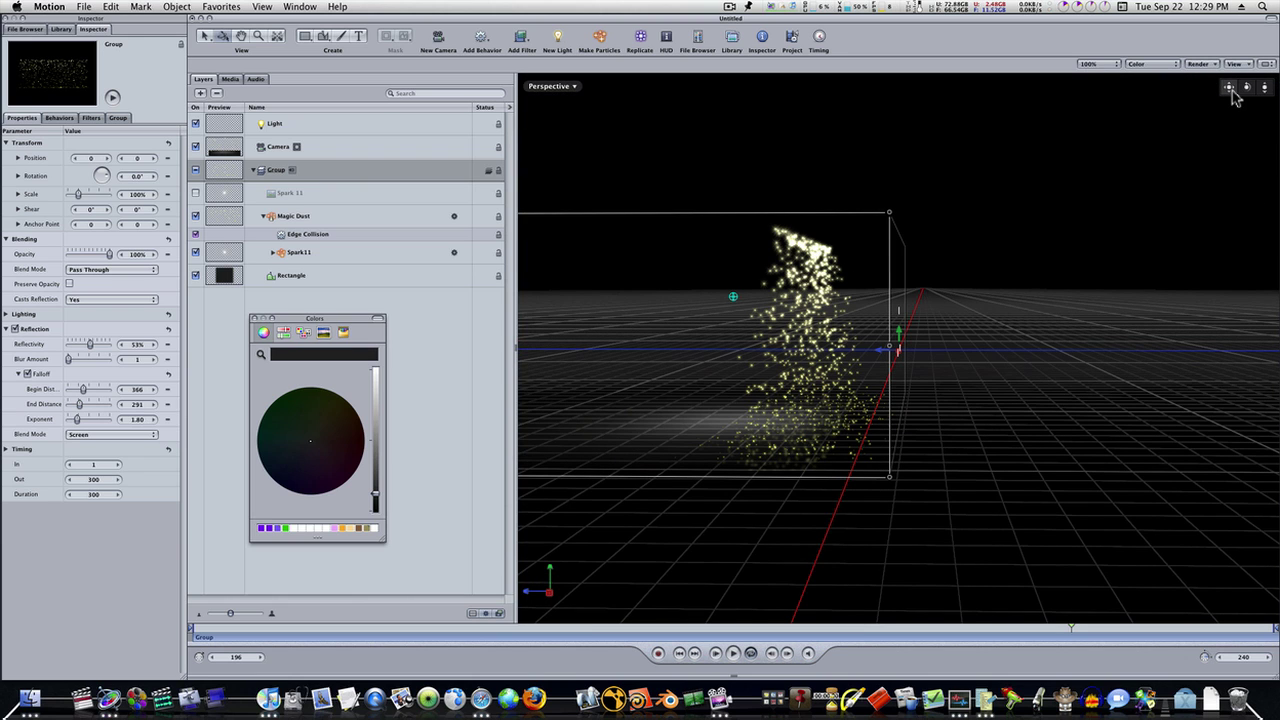
pyautogui.moveTo(1229, 87); pyautogui.dragTo(1201, 133)
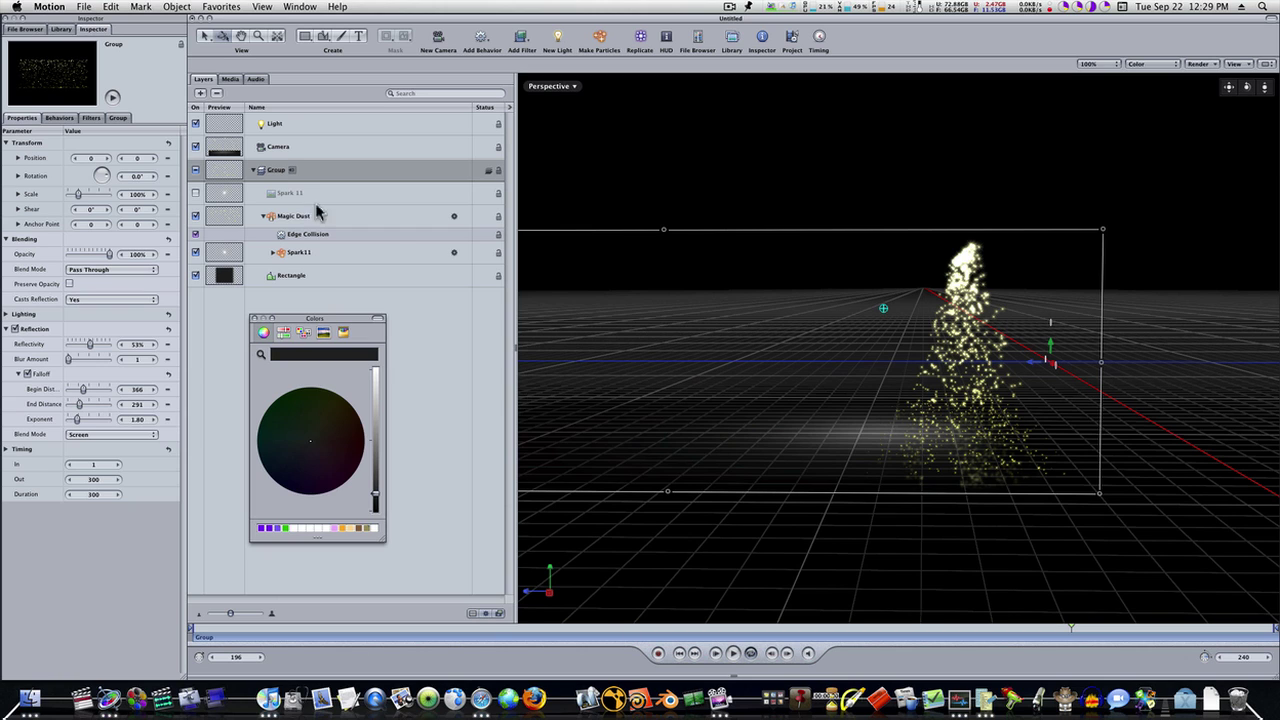
pyautogui.click(310, 278)
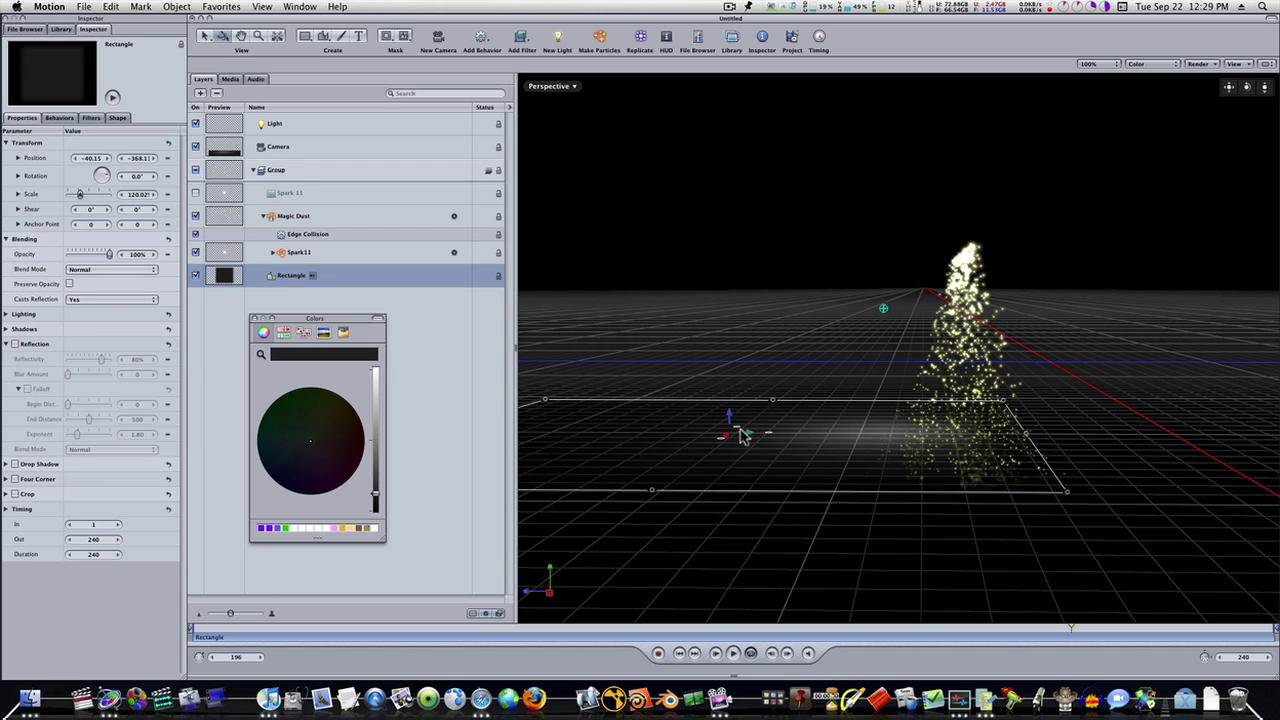
pyautogui.moveTo(743, 435); pyautogui.dragTo(935, 453)
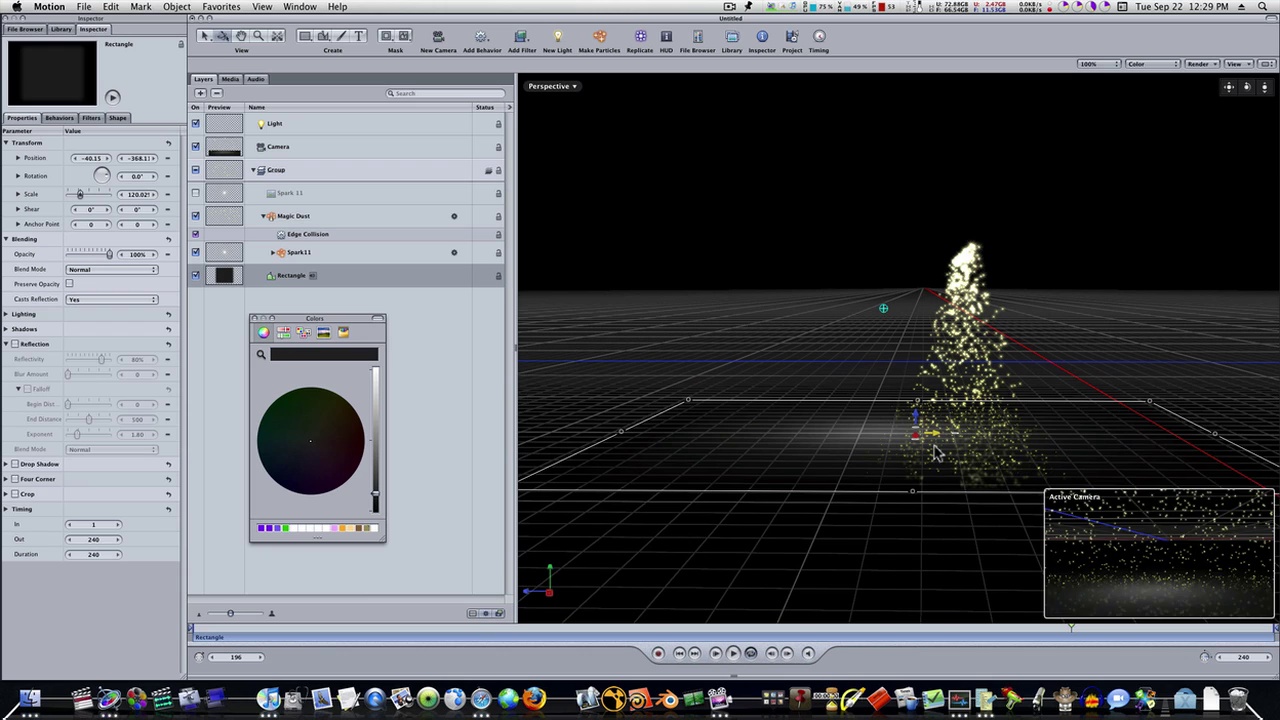
pyautogui.click(348, 128)
pyautogui.moveTo(862, 313); pyautogui.dragTo(924, 318)
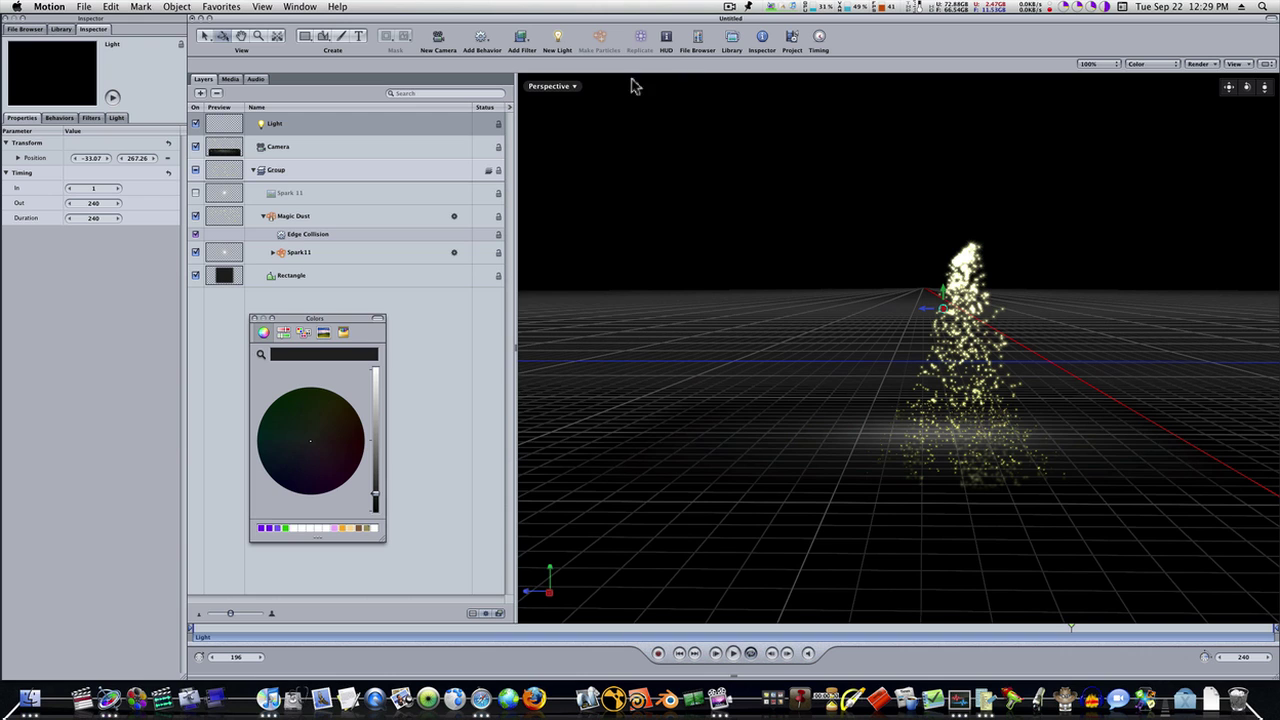
pyautogui.click(566, 86)
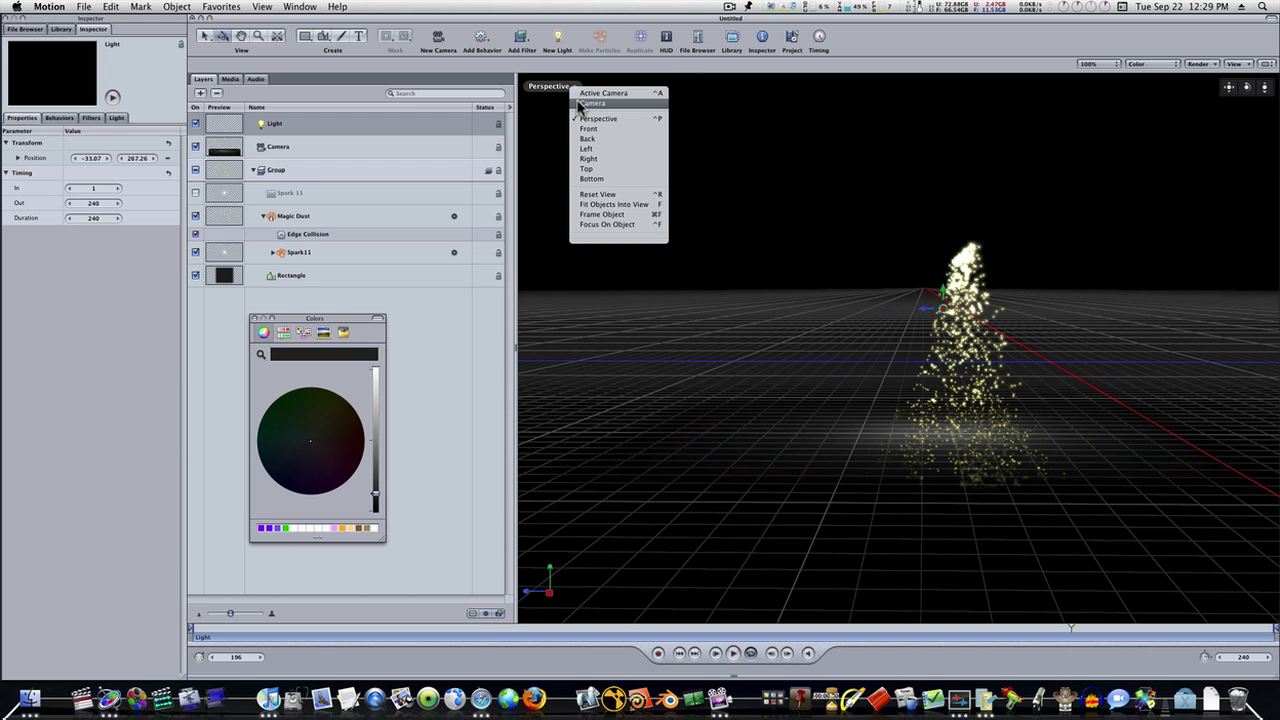
pyautogui.click(578, 103)
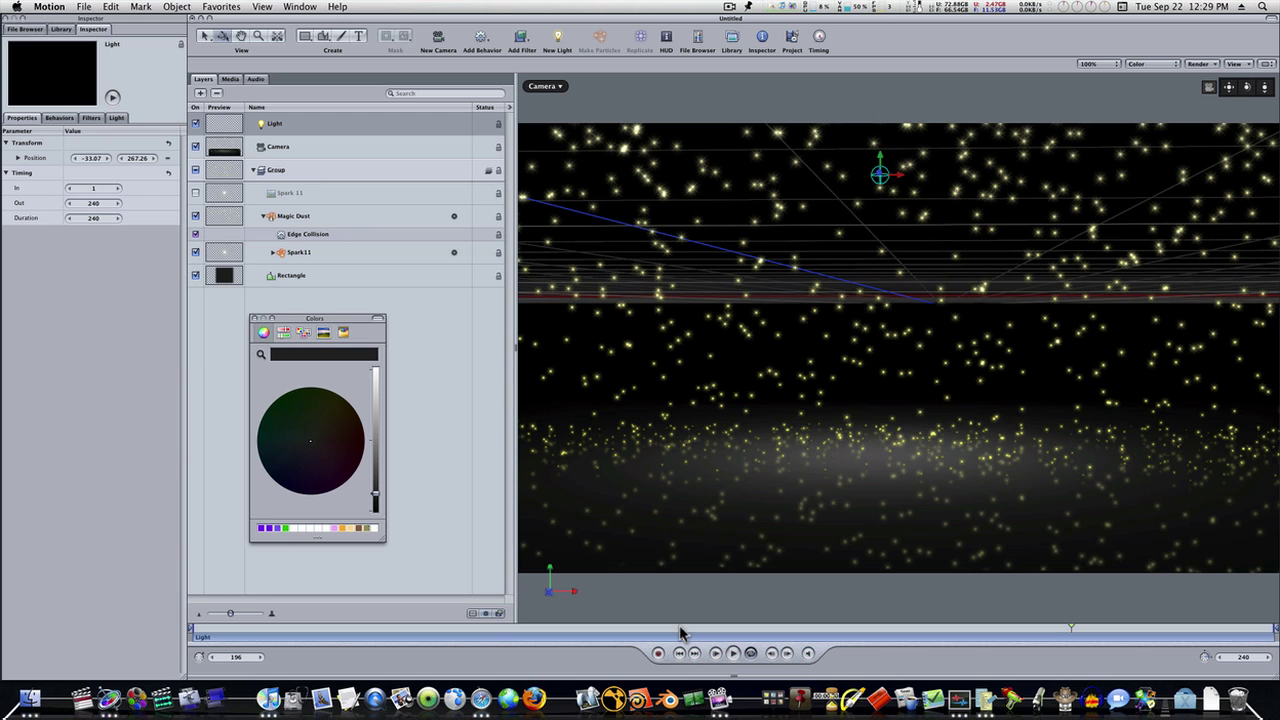
# In the Perspective view, set Magic Dust's Emission Range and Emission Longitude to 50° each, with the playhead at frame 10
pyautogui.click(563, 87)
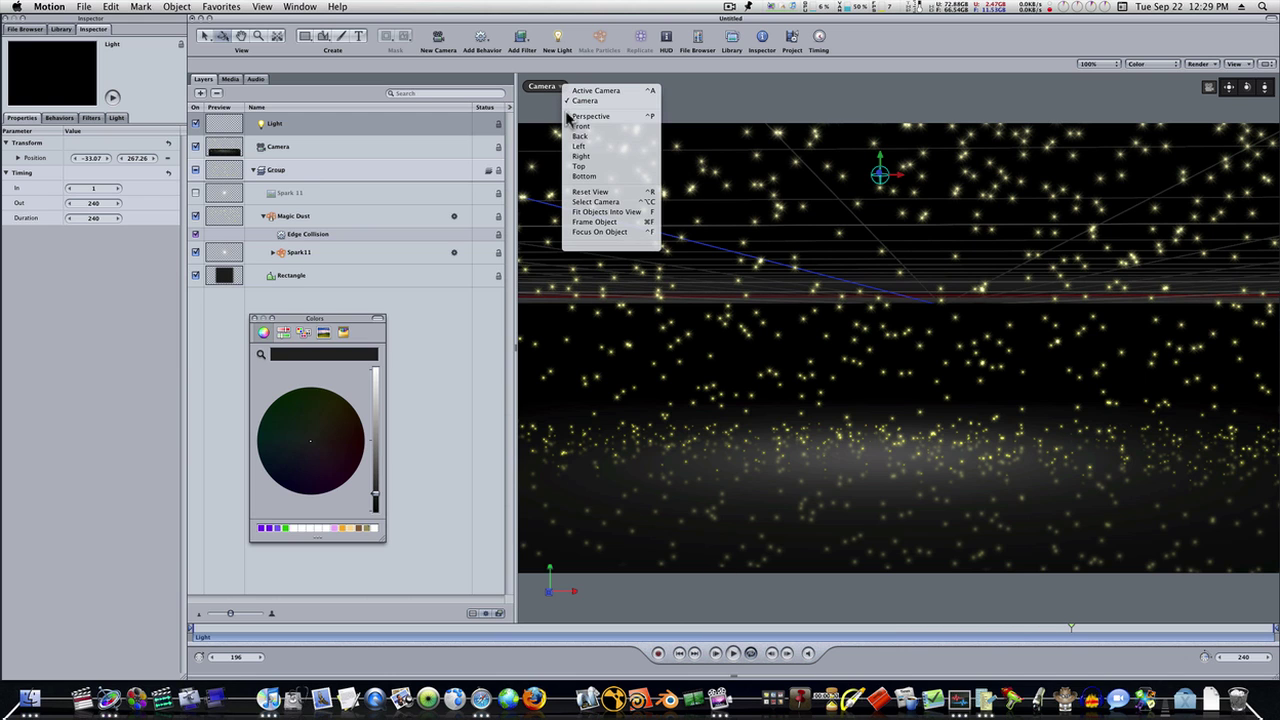
pyautogui.click(590, 117)
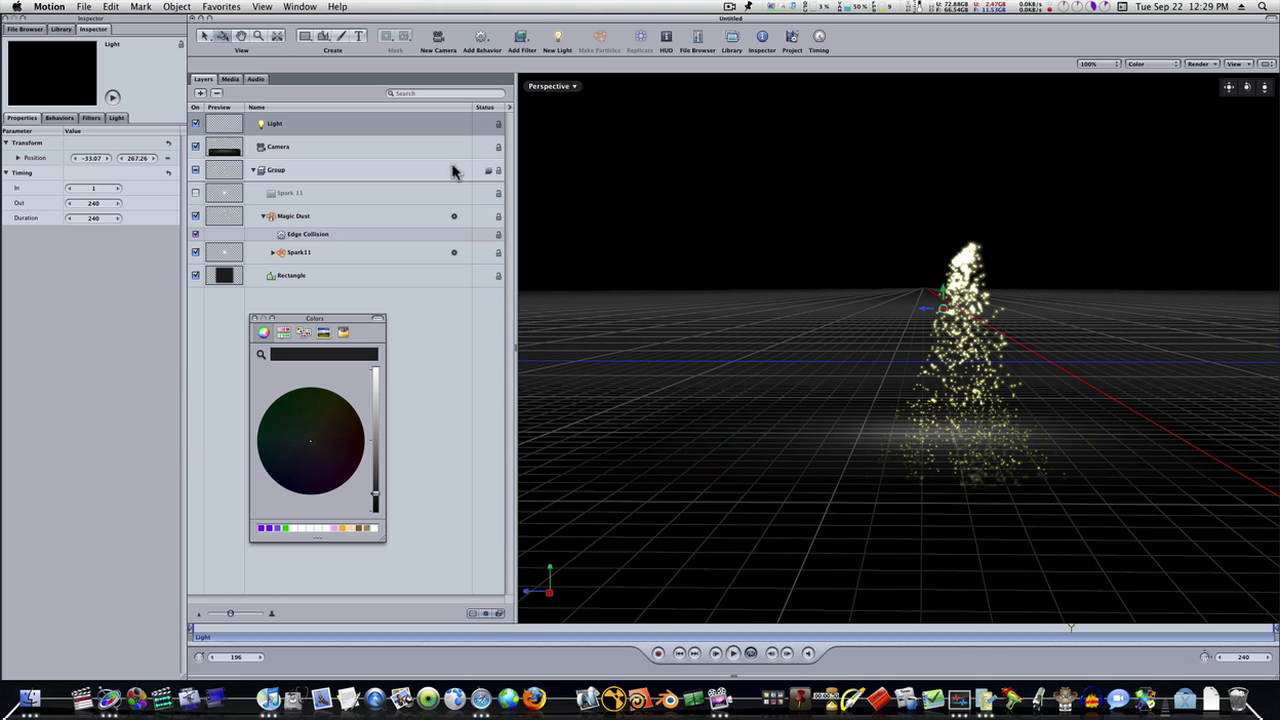
pyautogui.click(300, 215)
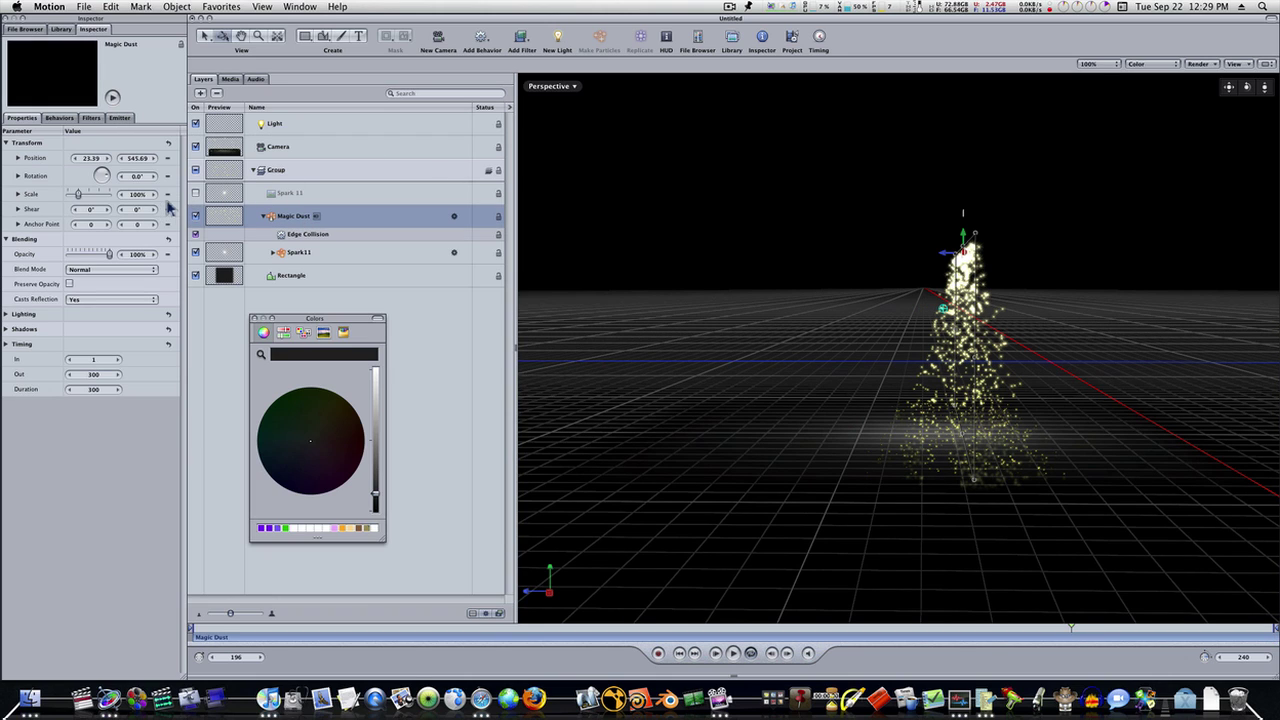
pyautogui.click(119, 118)
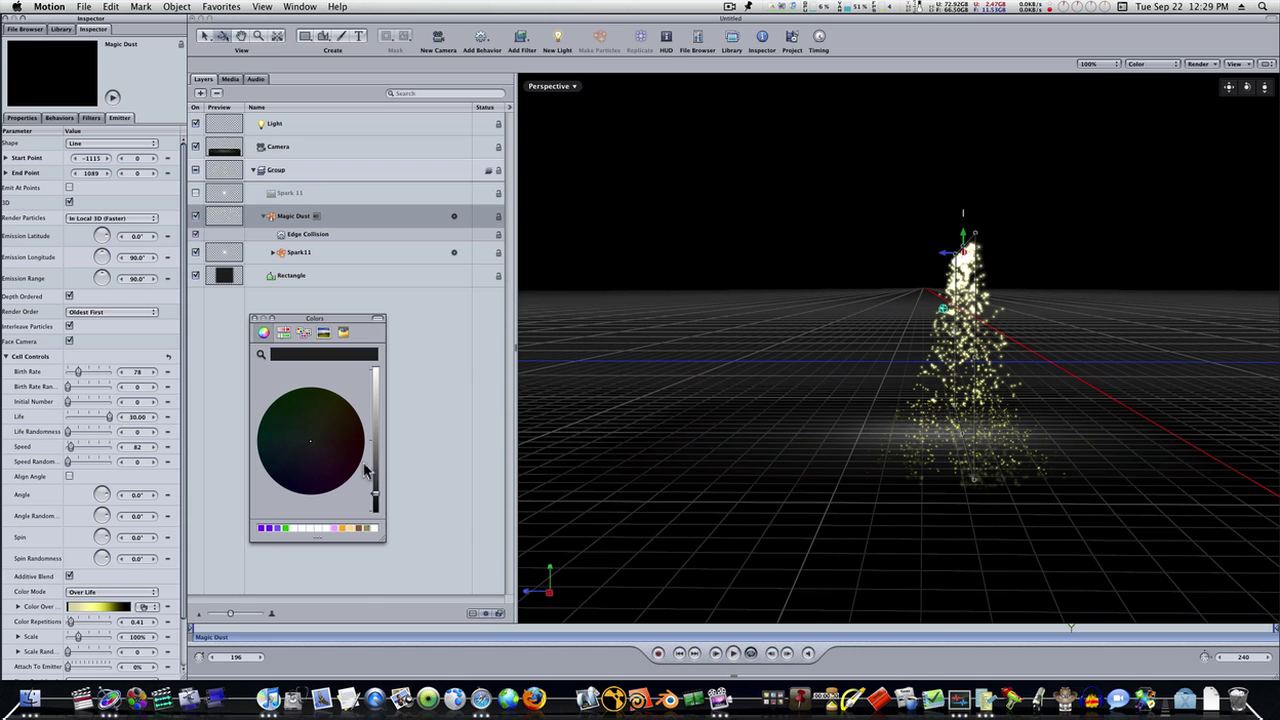
pyautogui.moveTo(857, 638); pyautogui.dragTo(772, 638)
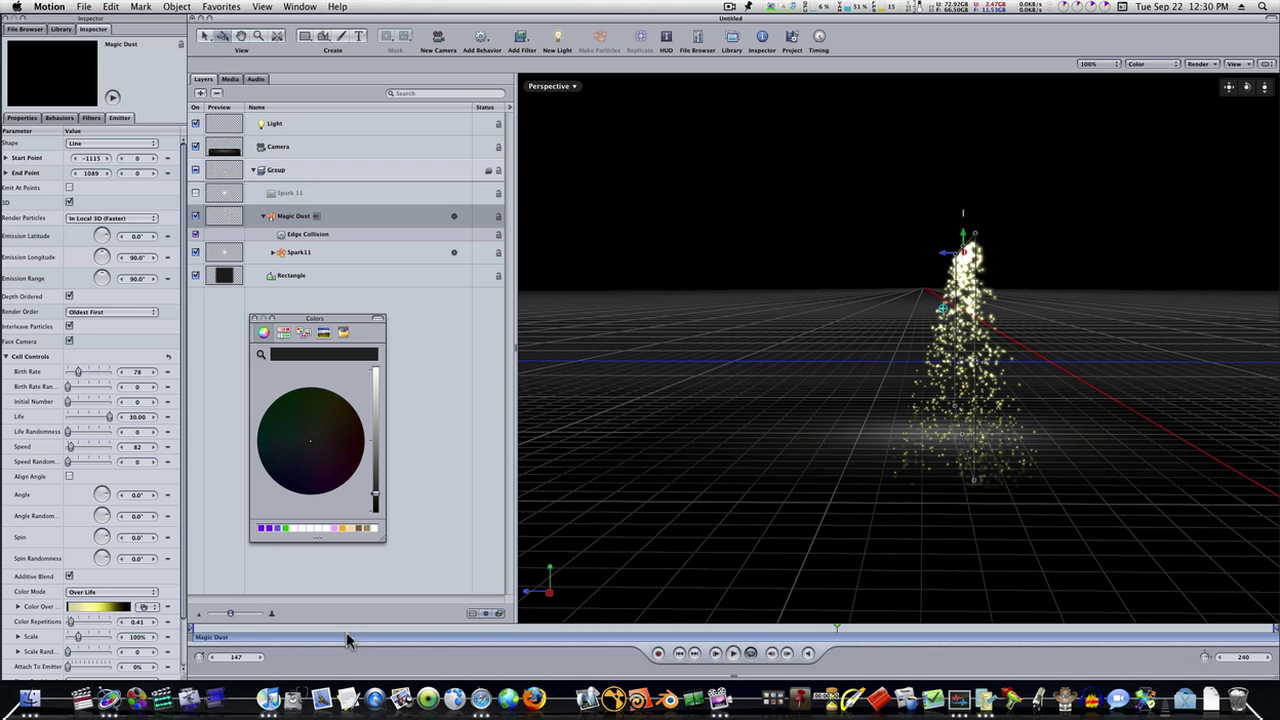
pyautogui.click(231, 633)
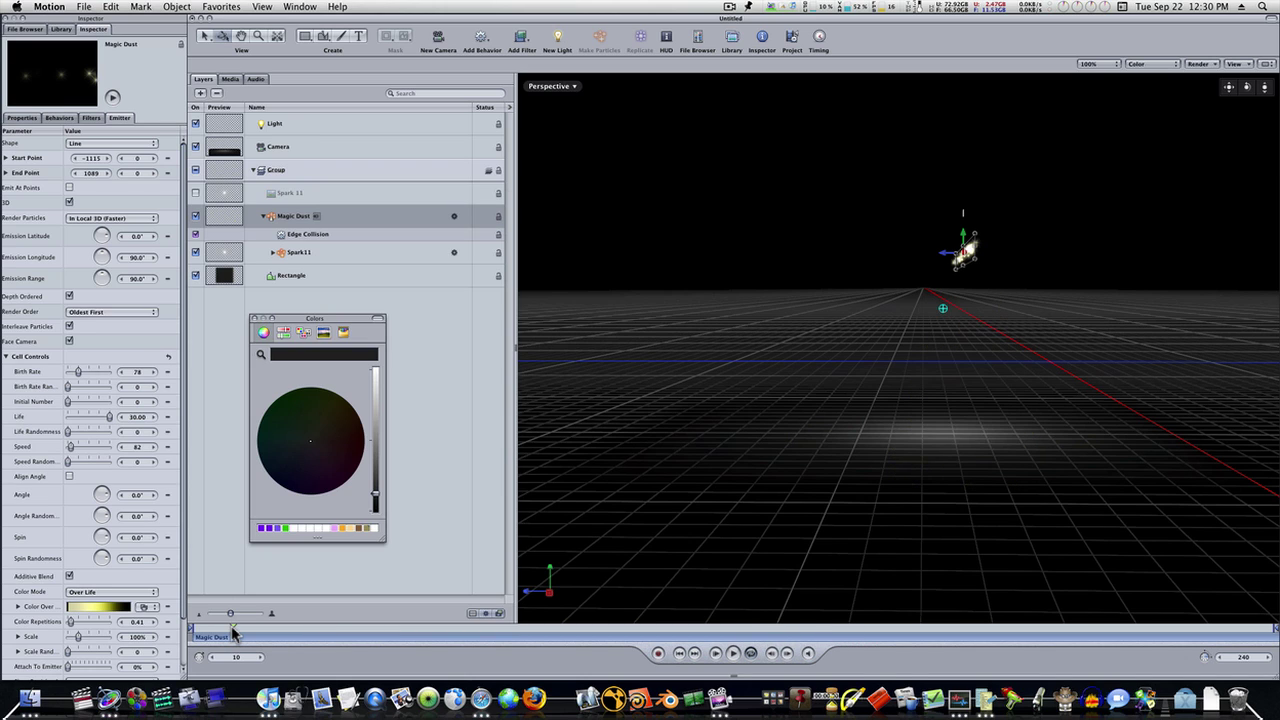
pyautogui.click(134, 278)
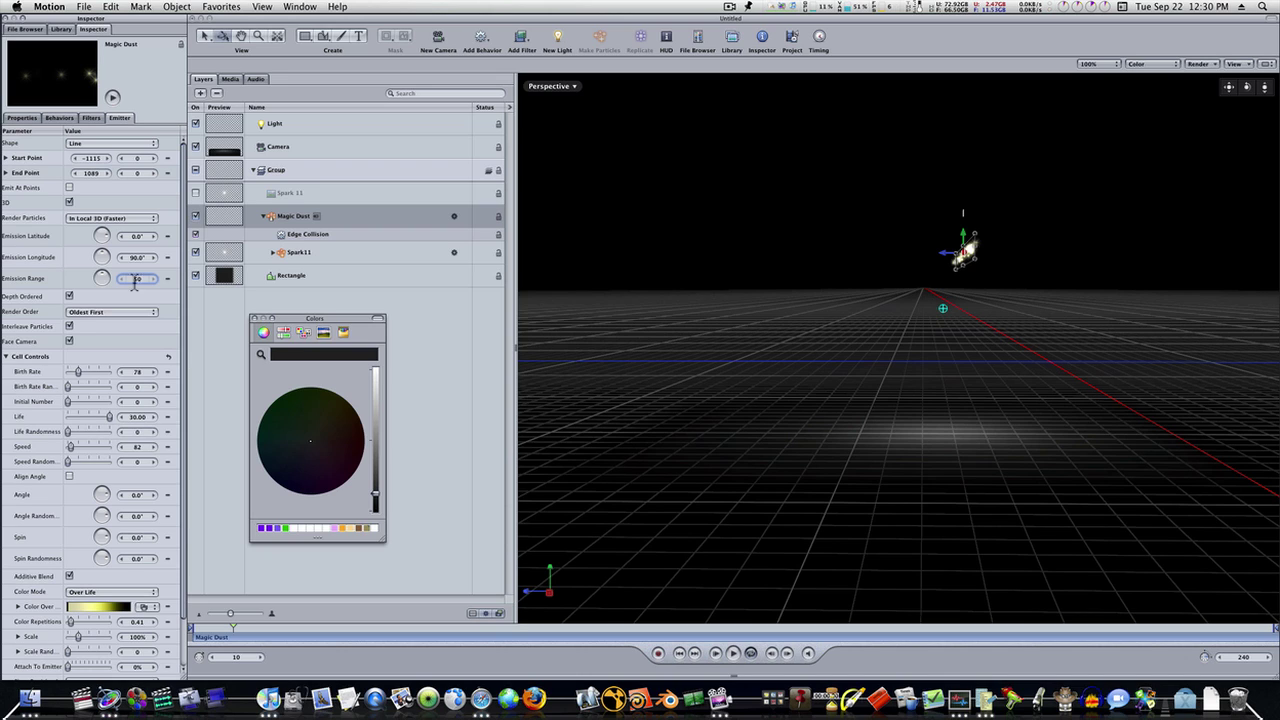
pyautogui.write('50')
pyautogui.press('Return')
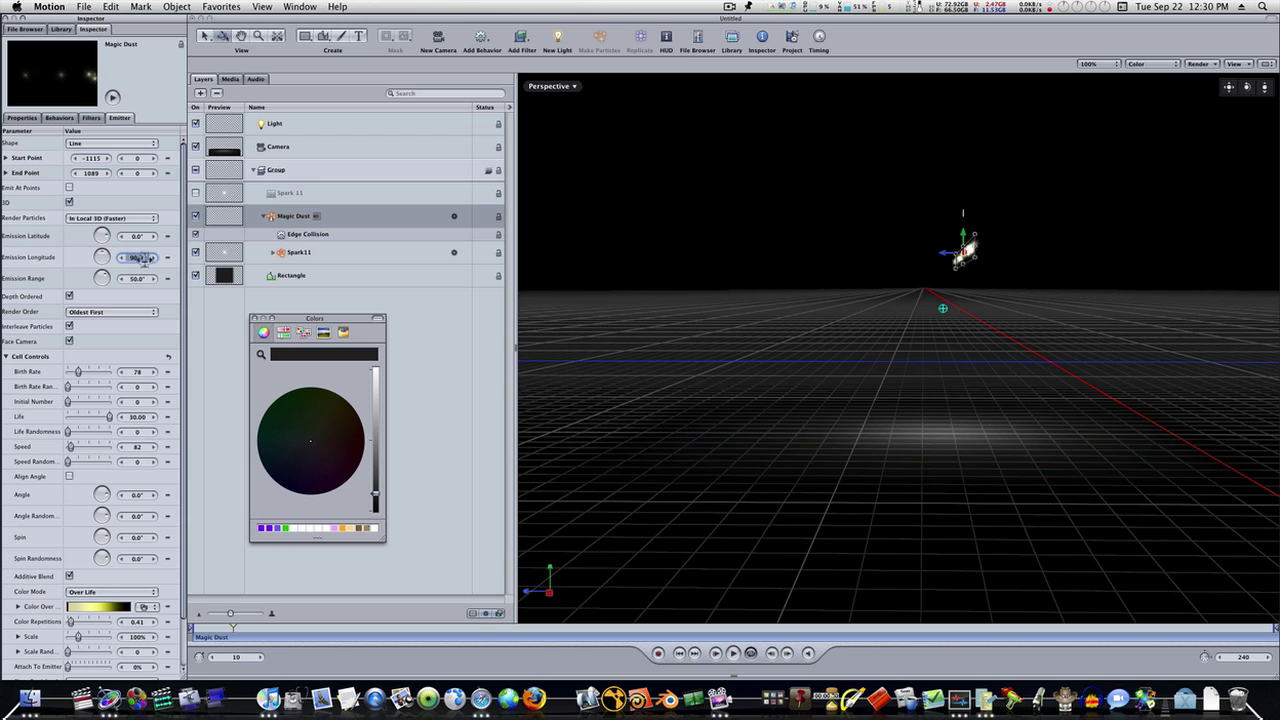
pyautogui.press('Return')
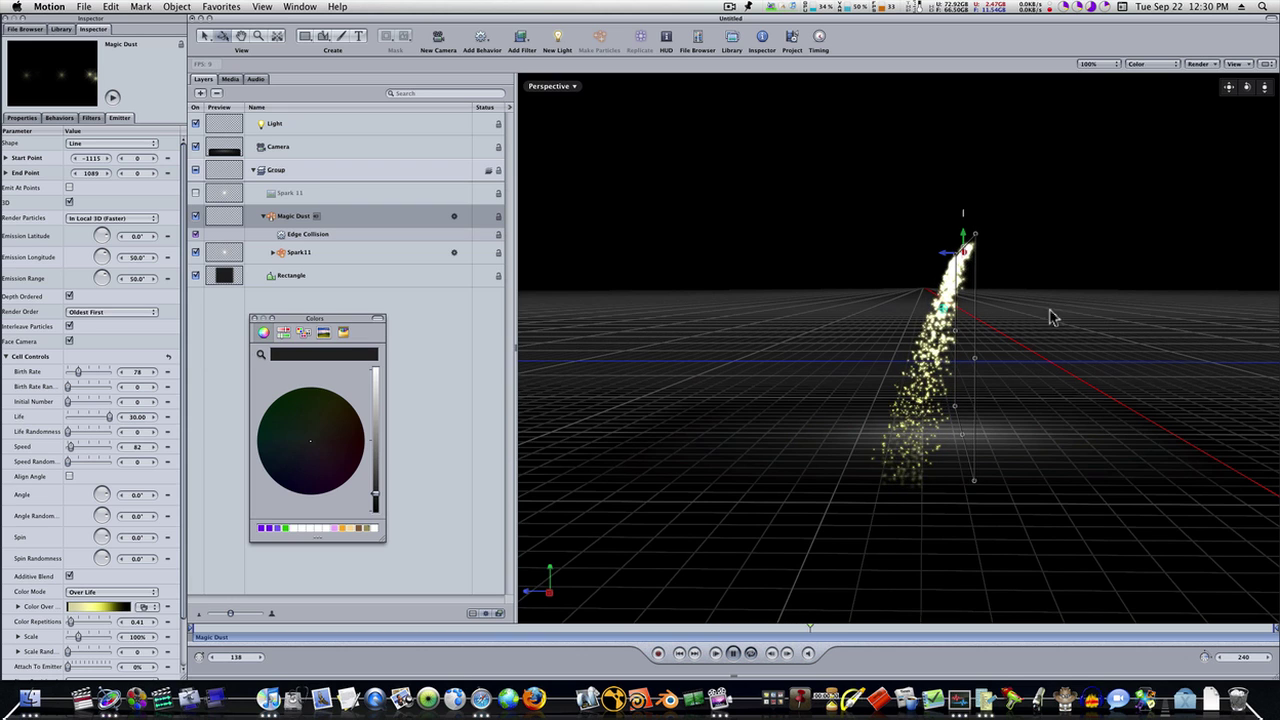
# Play back the changed spark emission through the Camera view
pyautogui.click(555, 86)
pyautogui.click(575, 108)
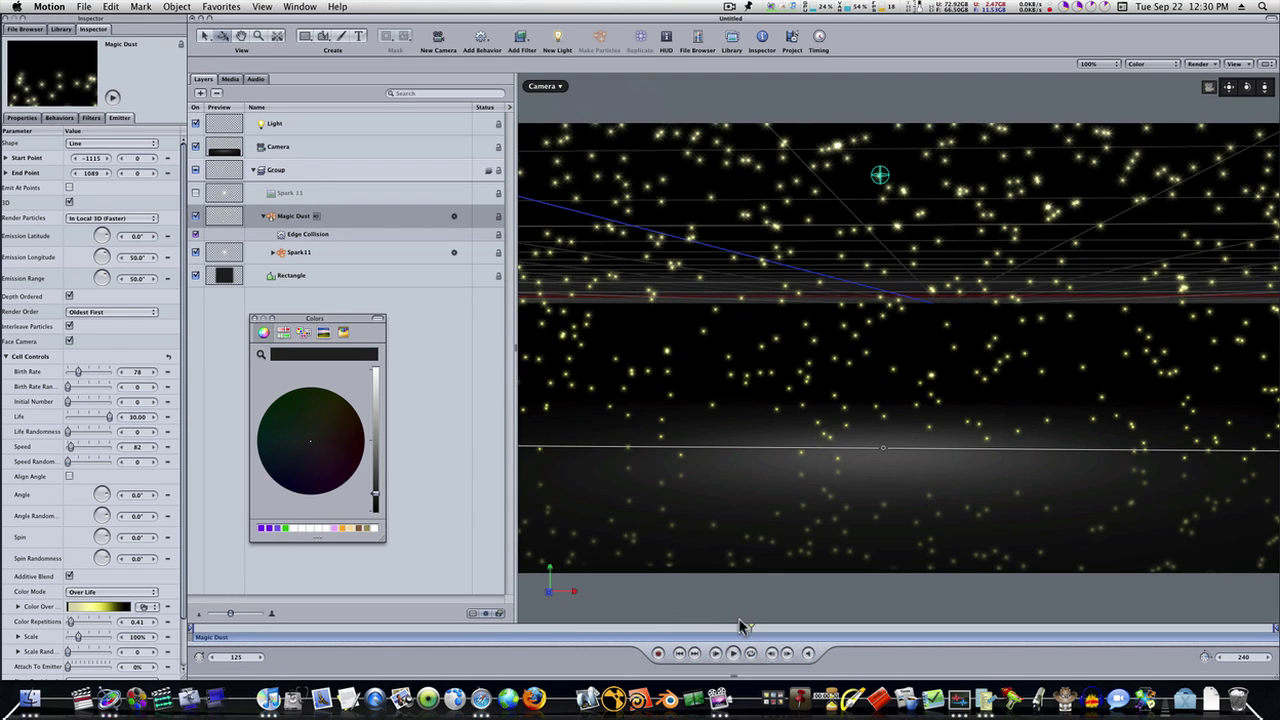
pyautogui.click(733, 652)
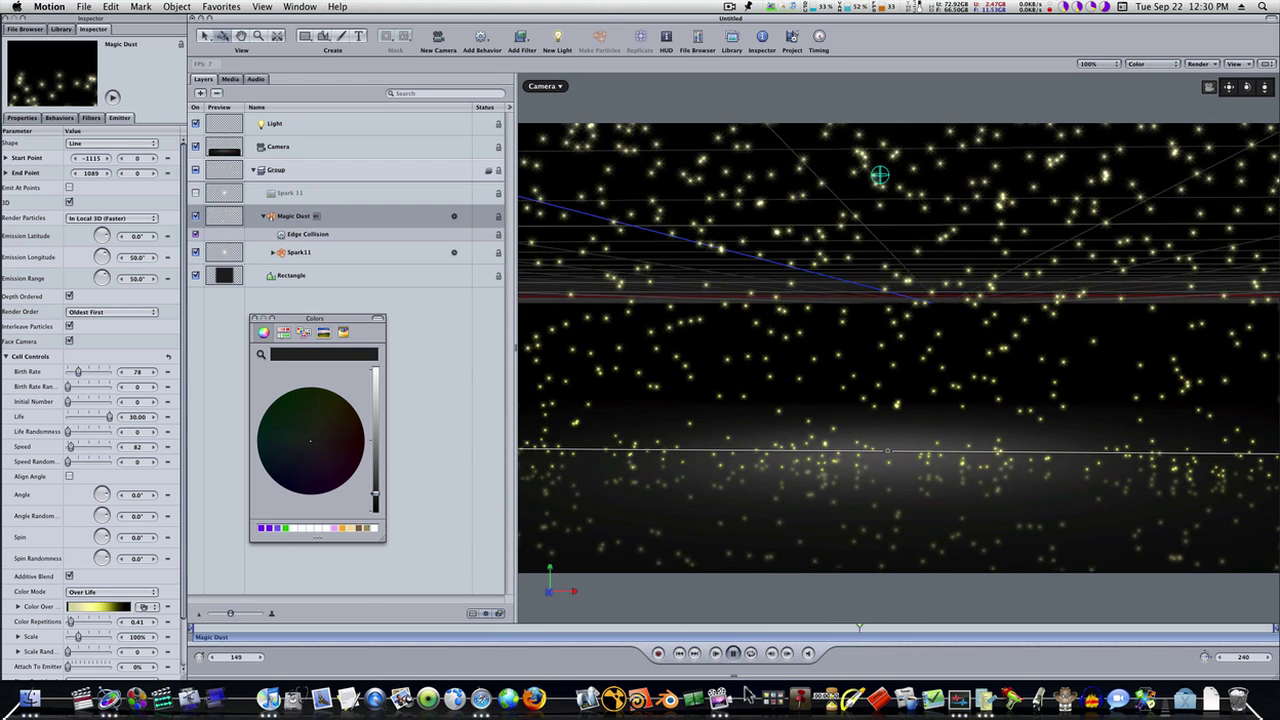
pyautogui.click(733, 652)
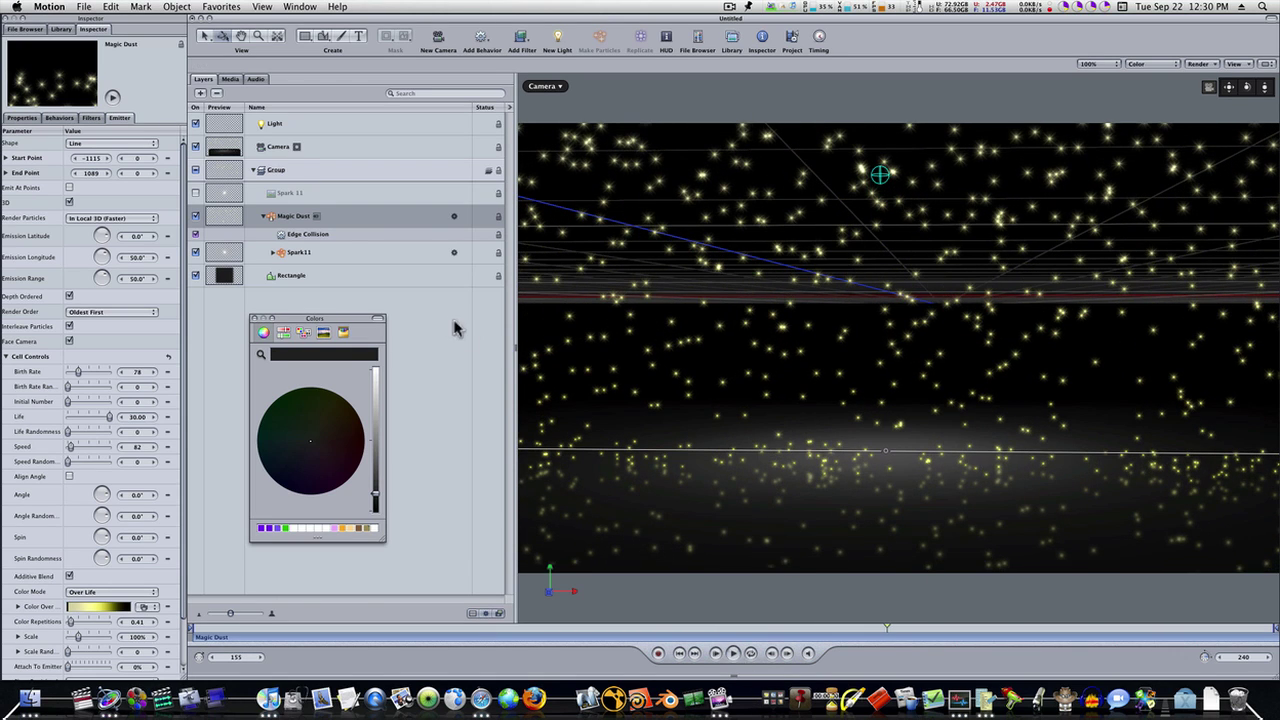
# Close the Colors window and play the animation with the Group's Reflection turned off for comparison
pyautogui.click(316, 177)
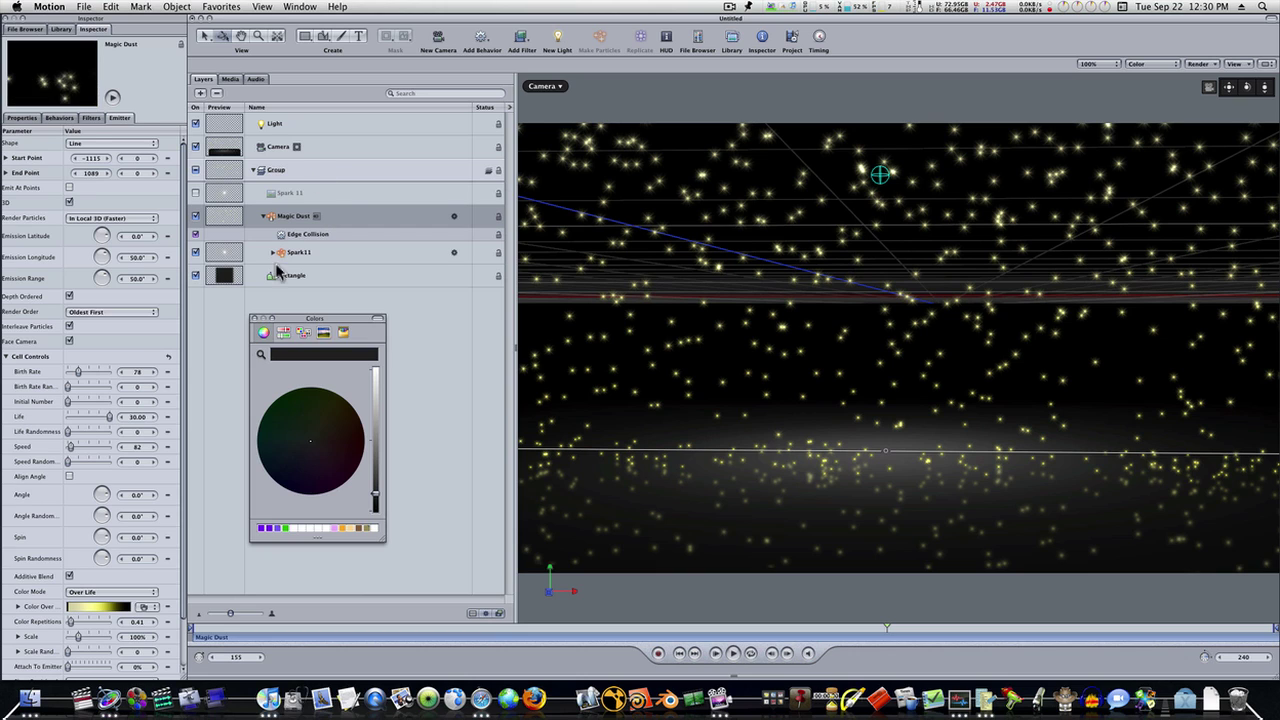
pyautogui.click(254, 318)
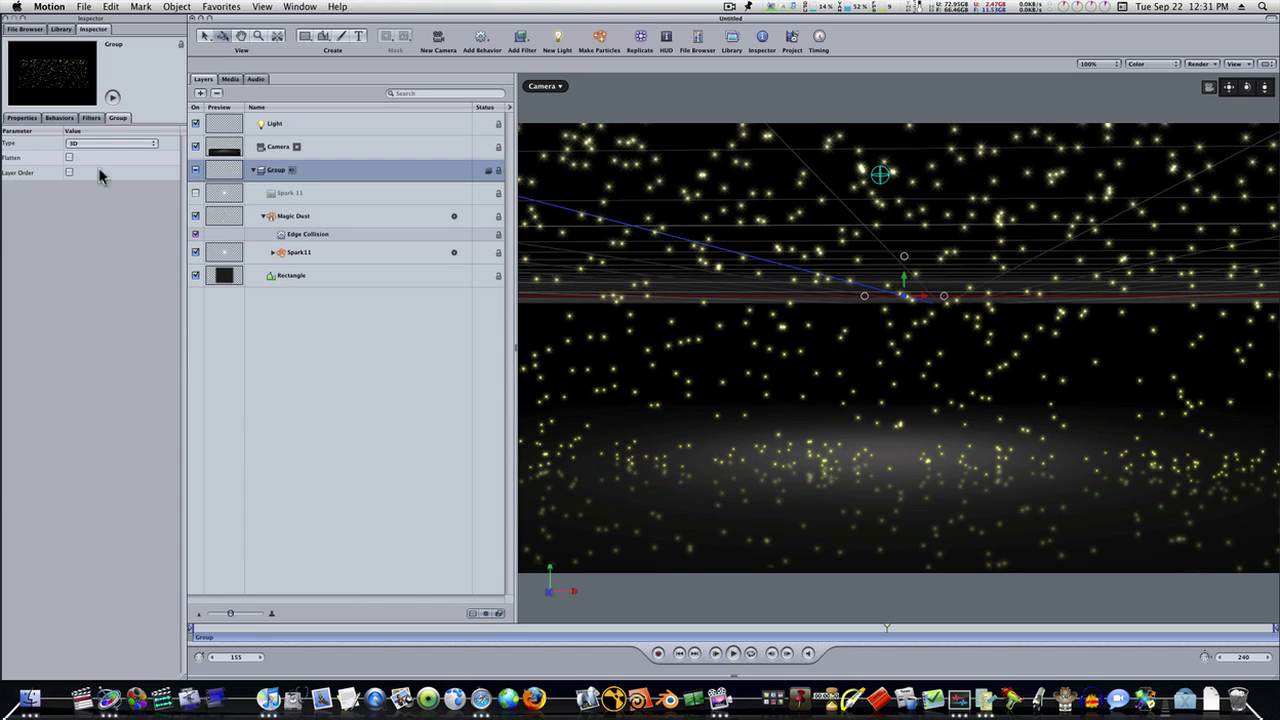
pyautogui.click(22, 118)
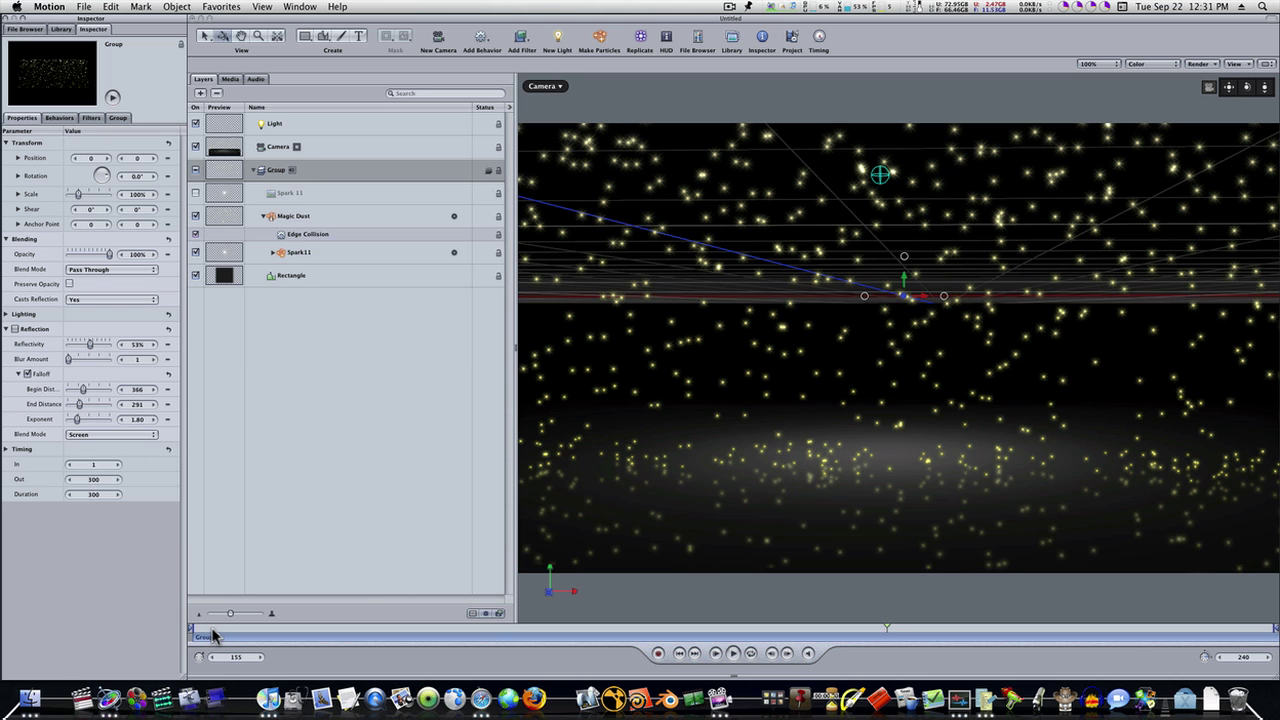
pyautogui.click(716, 655)
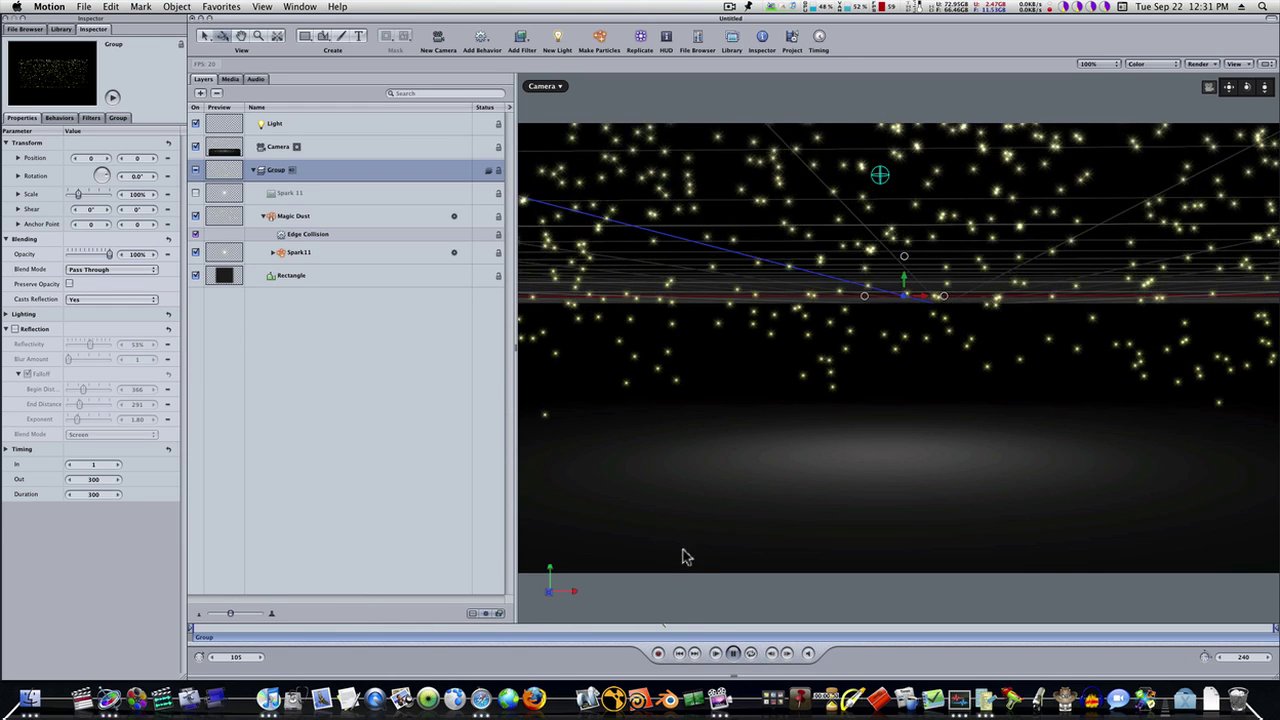
pyautogui.click(733, 653)
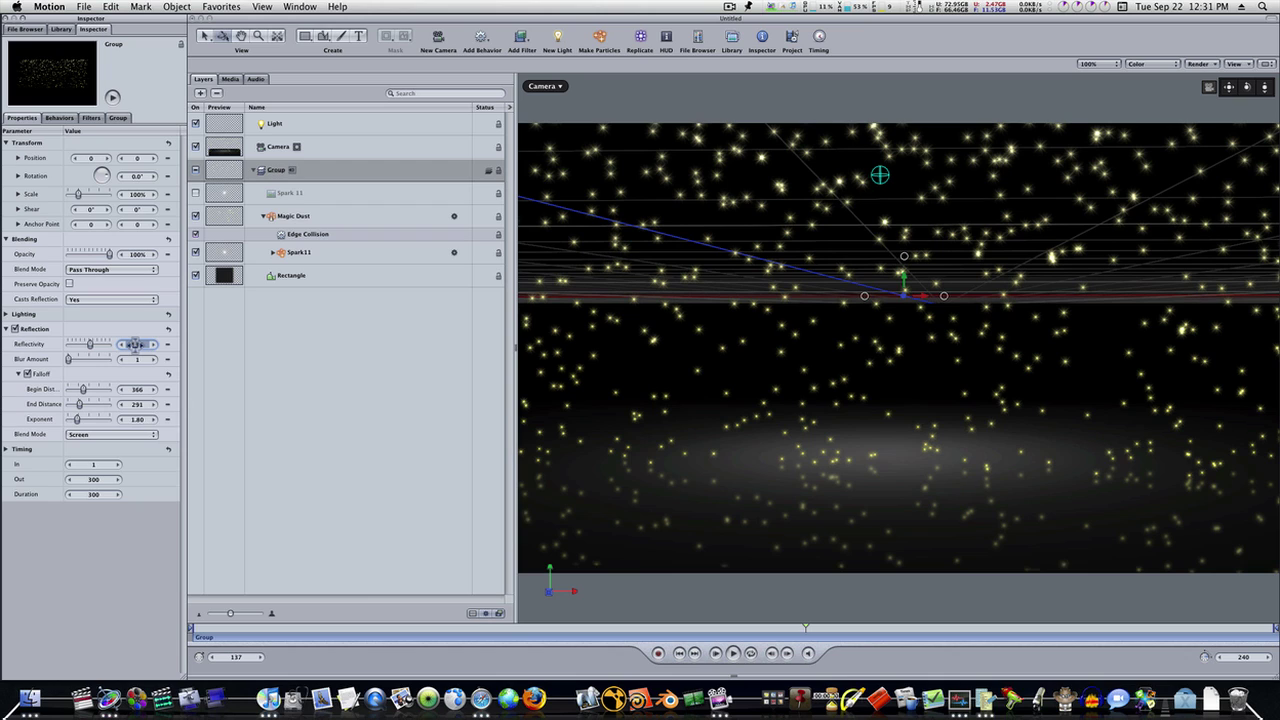
# Set the Group's Reflectivity to 25%
pyautogui.click(135, 344)
pyautogui.write('25')
pyautogui.press('Return')
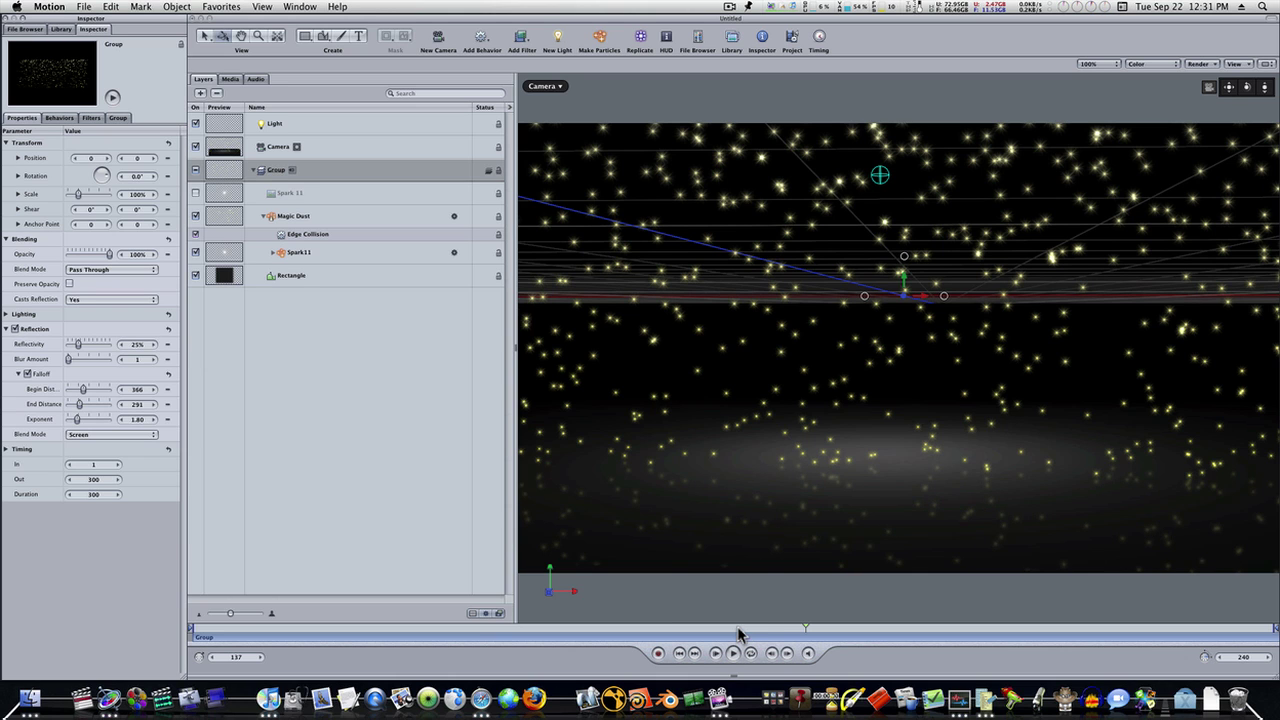
# Set the Group's Reflectivity to 10% and check the sparks' reflections at frame 124
pyautogui.moveTo(731, 627)
pyautogui.mouseDown()
pyautogui.moveTo(694, 627)
pyautogui.moveTo(746, 627)
pyautogui.mouseUp()
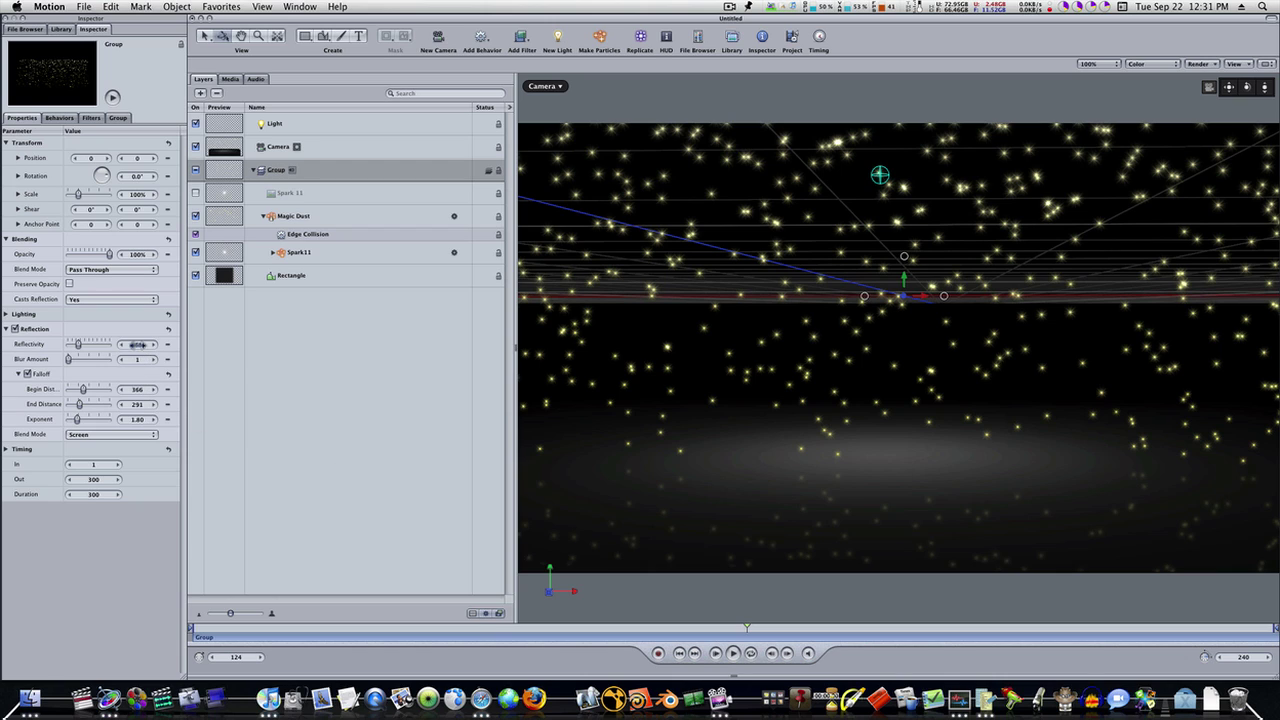
pyautogui.click(137, 344)
pyautogui.press('Return')
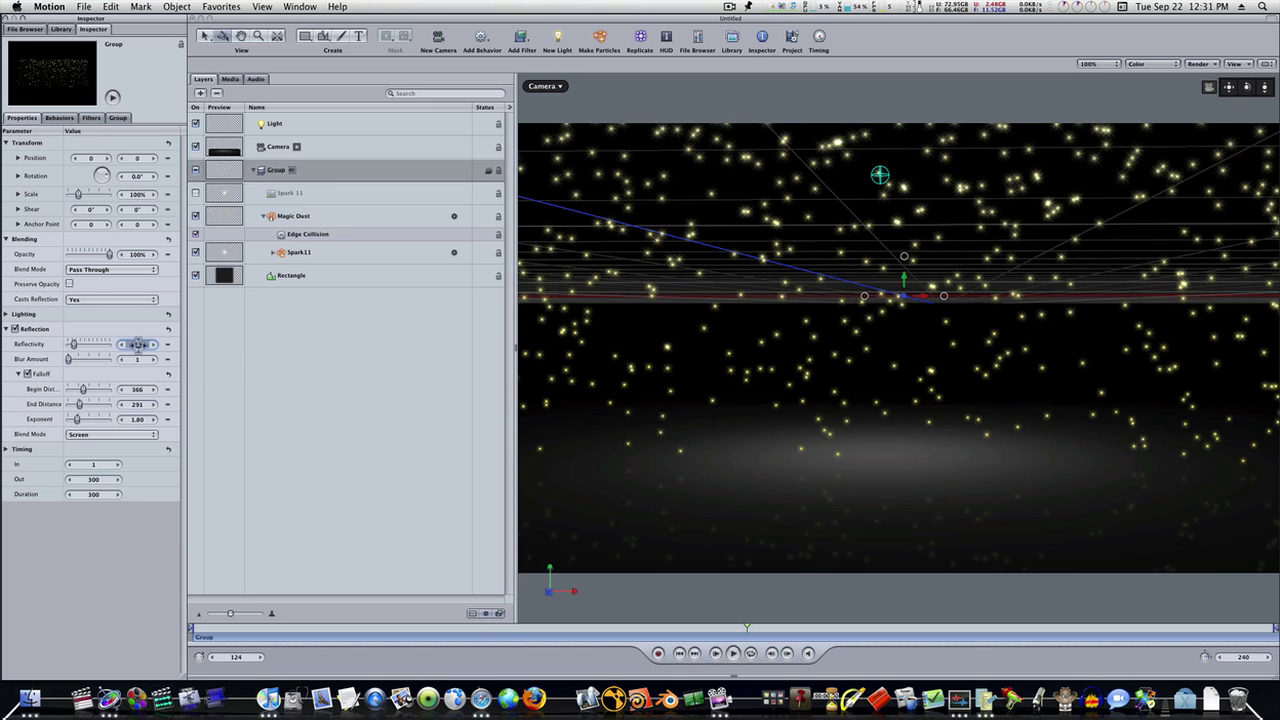
pyautogui.moveTo(138, 344); pyautogui.dragTo(132, 345)
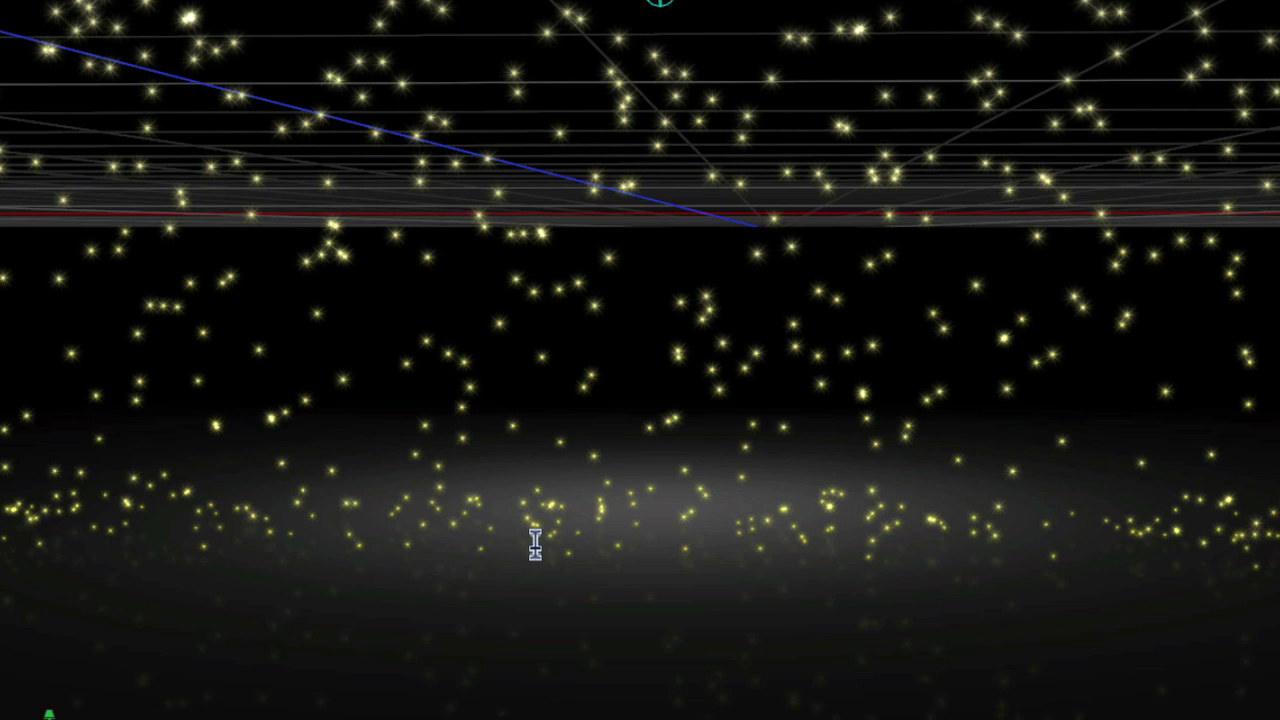
# Add the title text EMEEK77 above the lit area of the floor
pyautogui.write('EMEE')
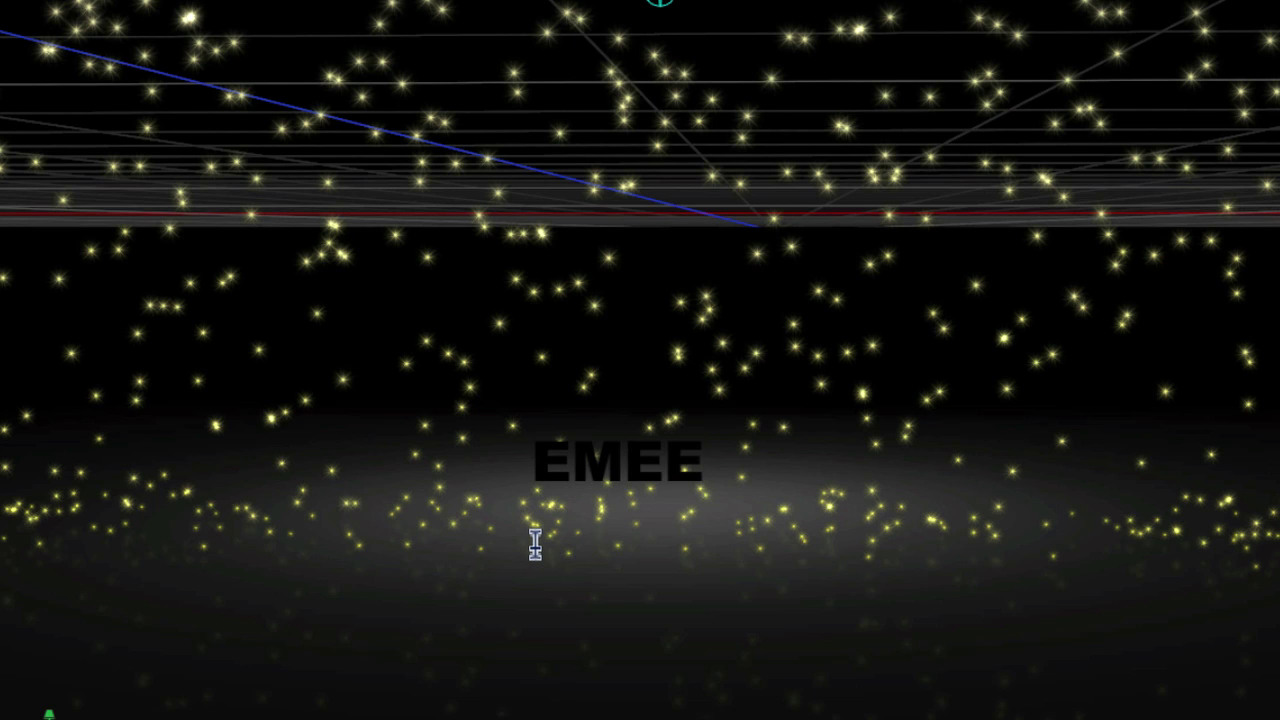
pyautogui.write('K77')
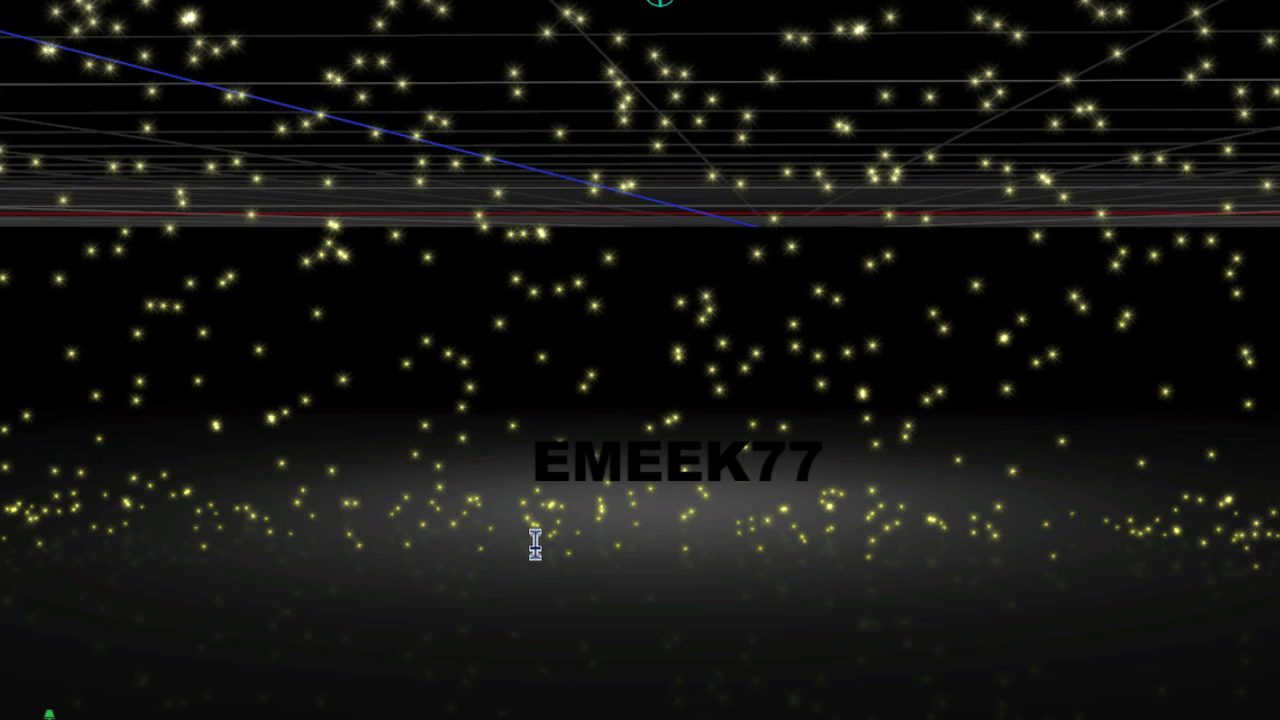
pyautogui.press('Escape')
pyautogui.press('F8')
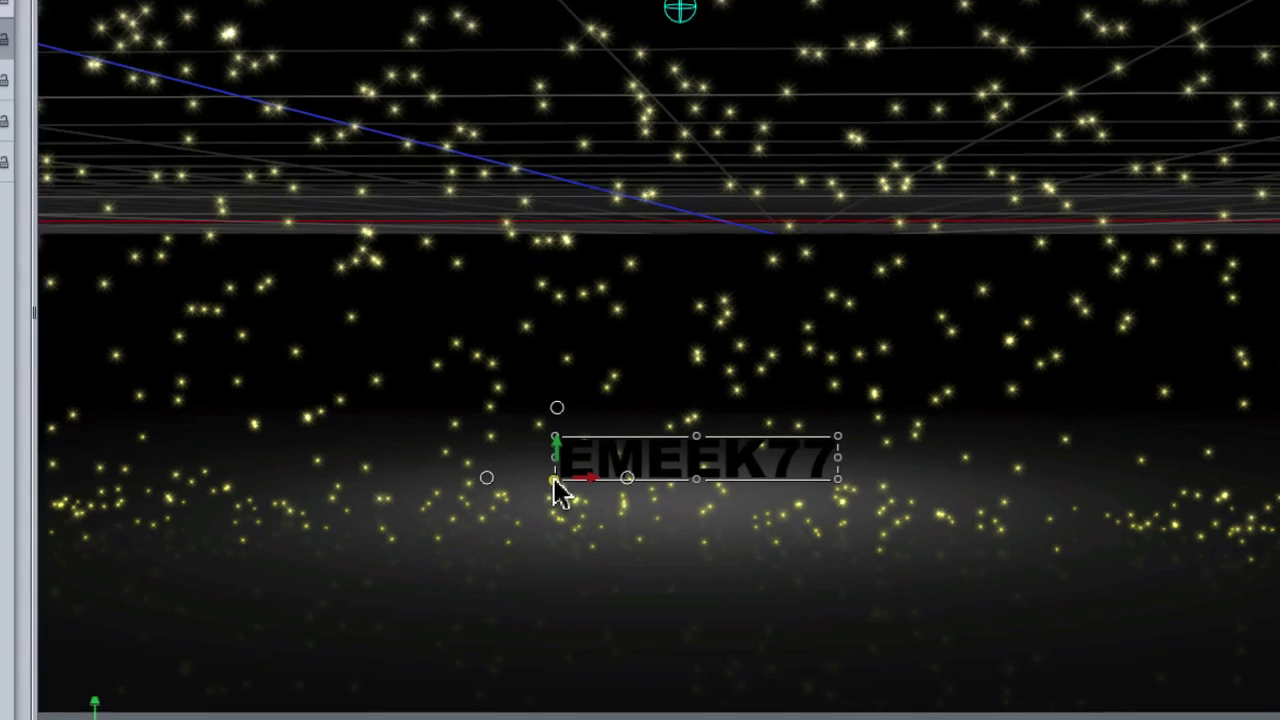
pyautogui.moveTo(785, 449); pyautogui.dragTo(505, 452)
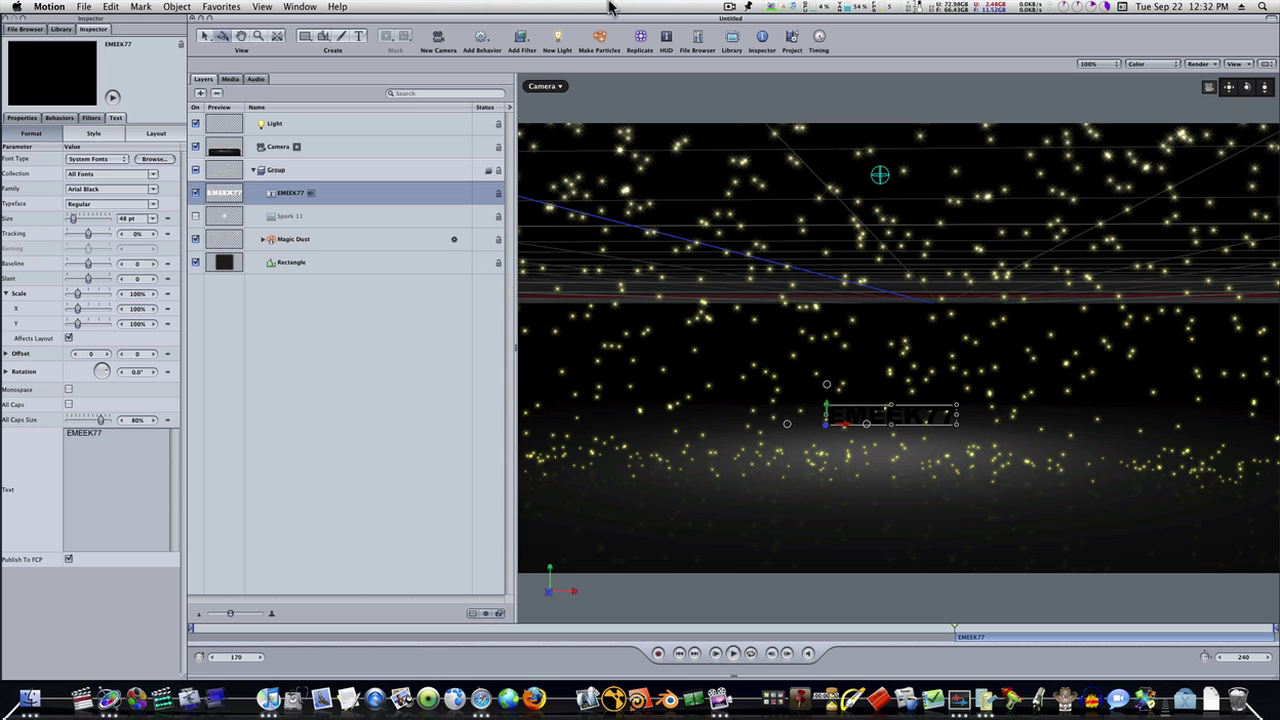
# In the Perspective view, move the EMEEK77 title back along its Z axis behind the spark stream, and return to the Camera view
pyautogui.click(540, 87)
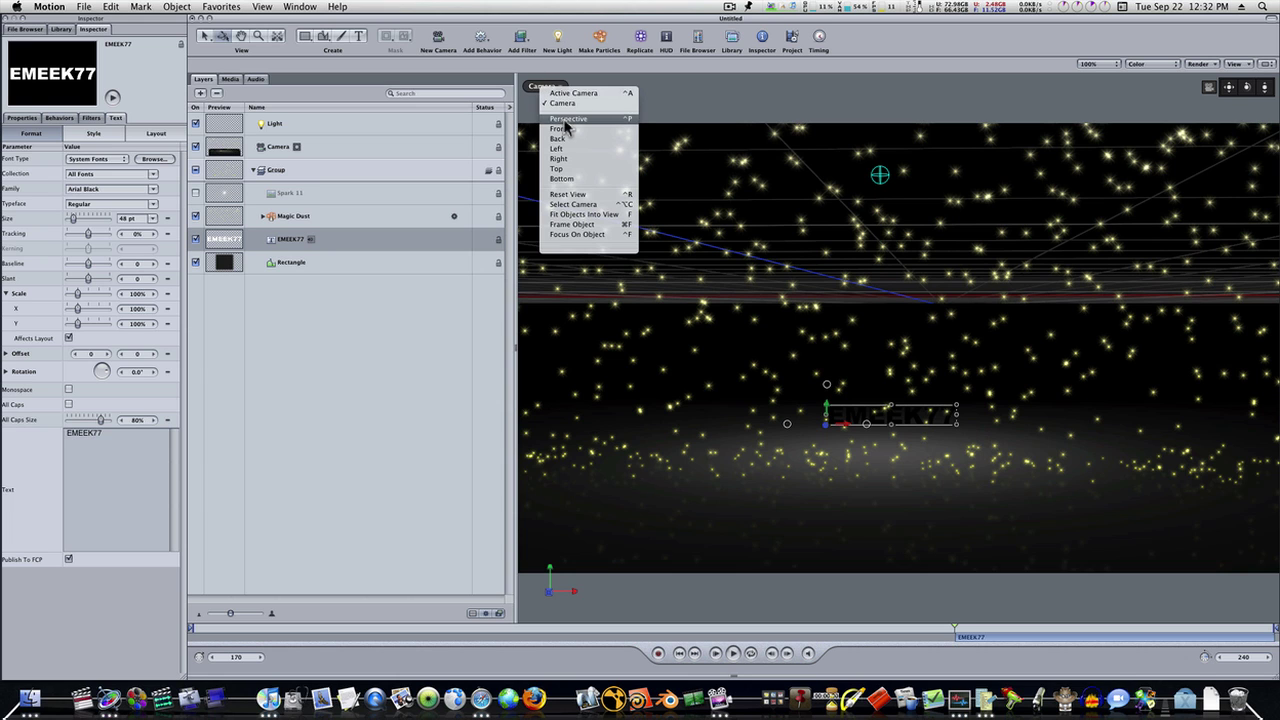
pyautogui.click(565, 120)
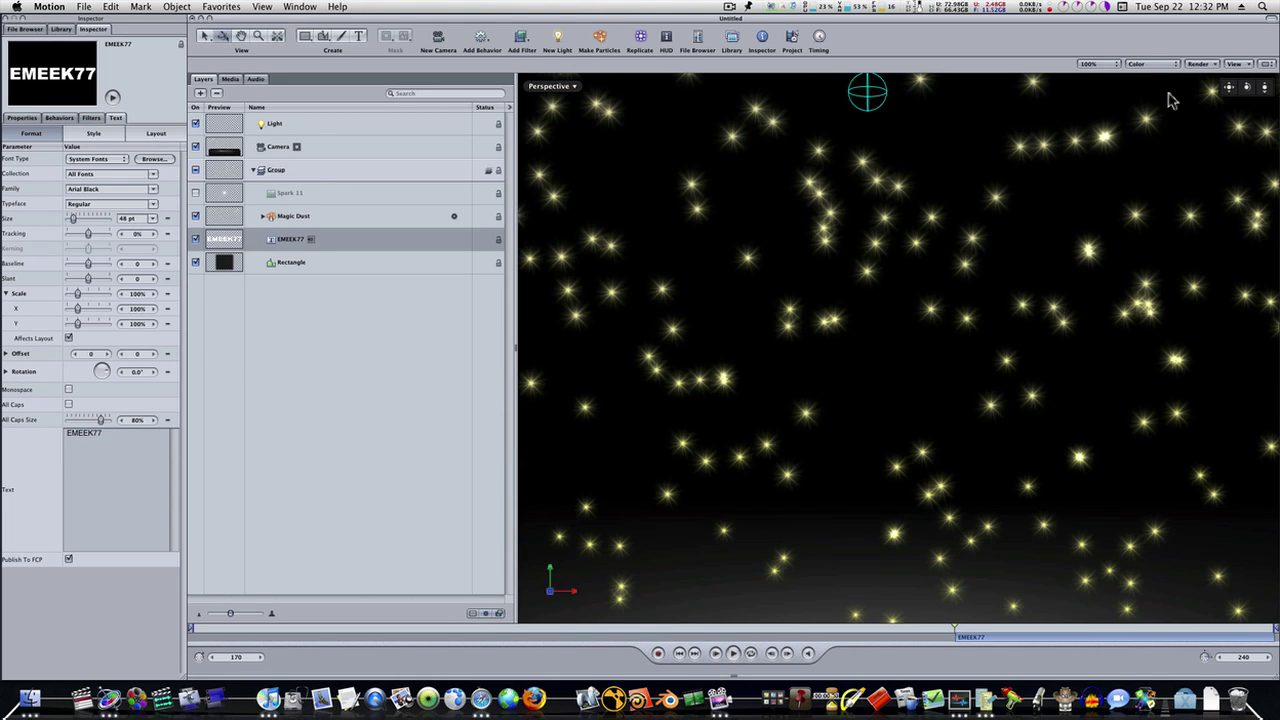
pyautogui.moveTo(1264, 87); pyautogui.dragTo(1126, 100)
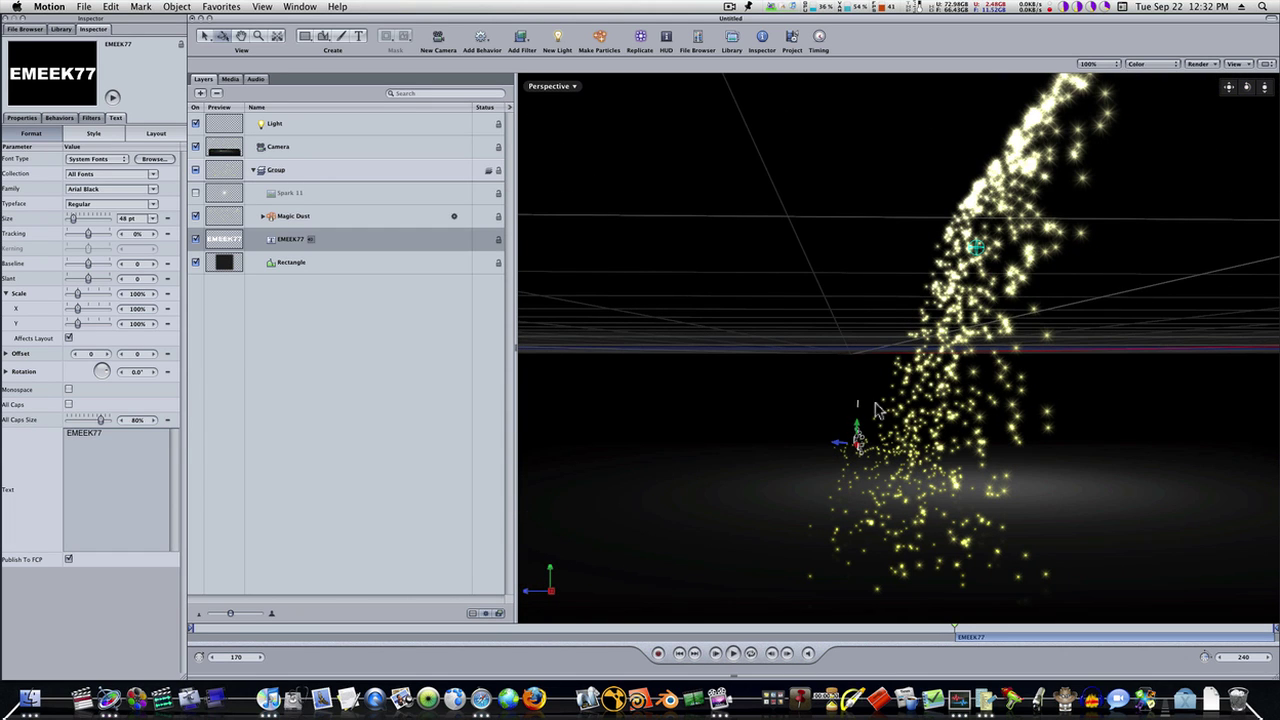
pyautogui.moveTo(845, 443); pyautogui.dragTo(1006, 463)
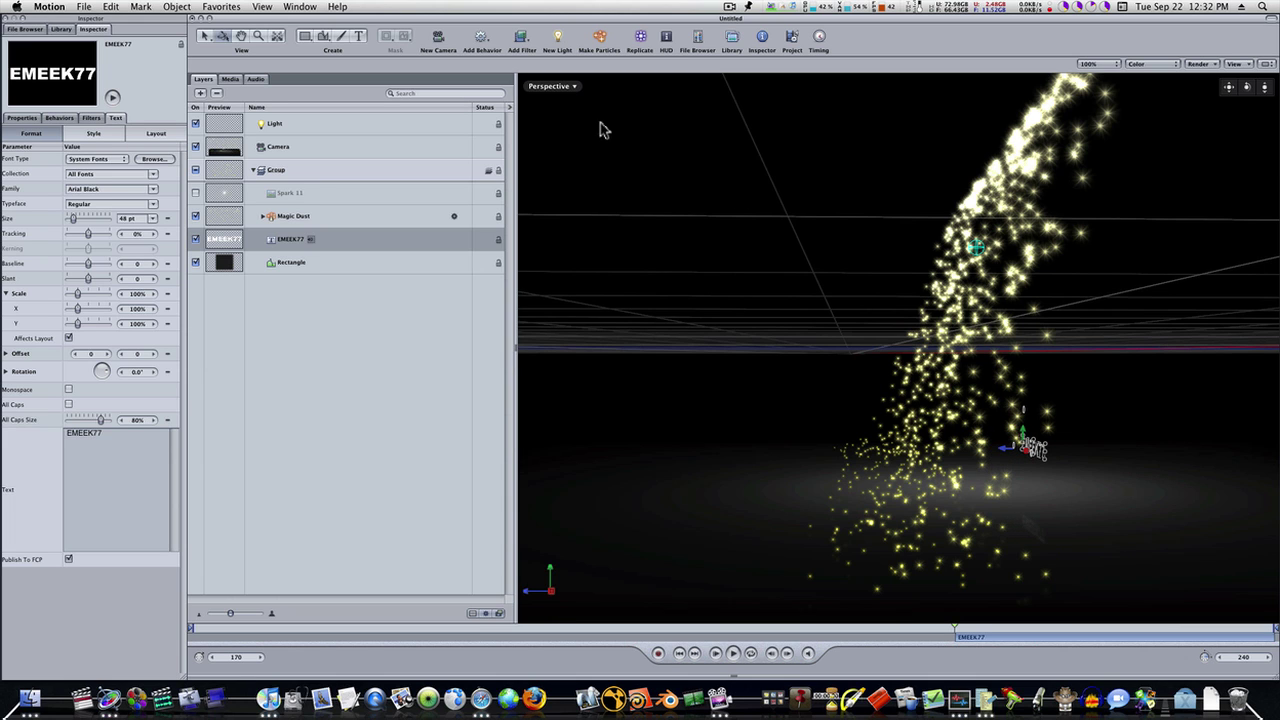
pyautogui.click(552, 86)
pyautogui.click(583, 108)
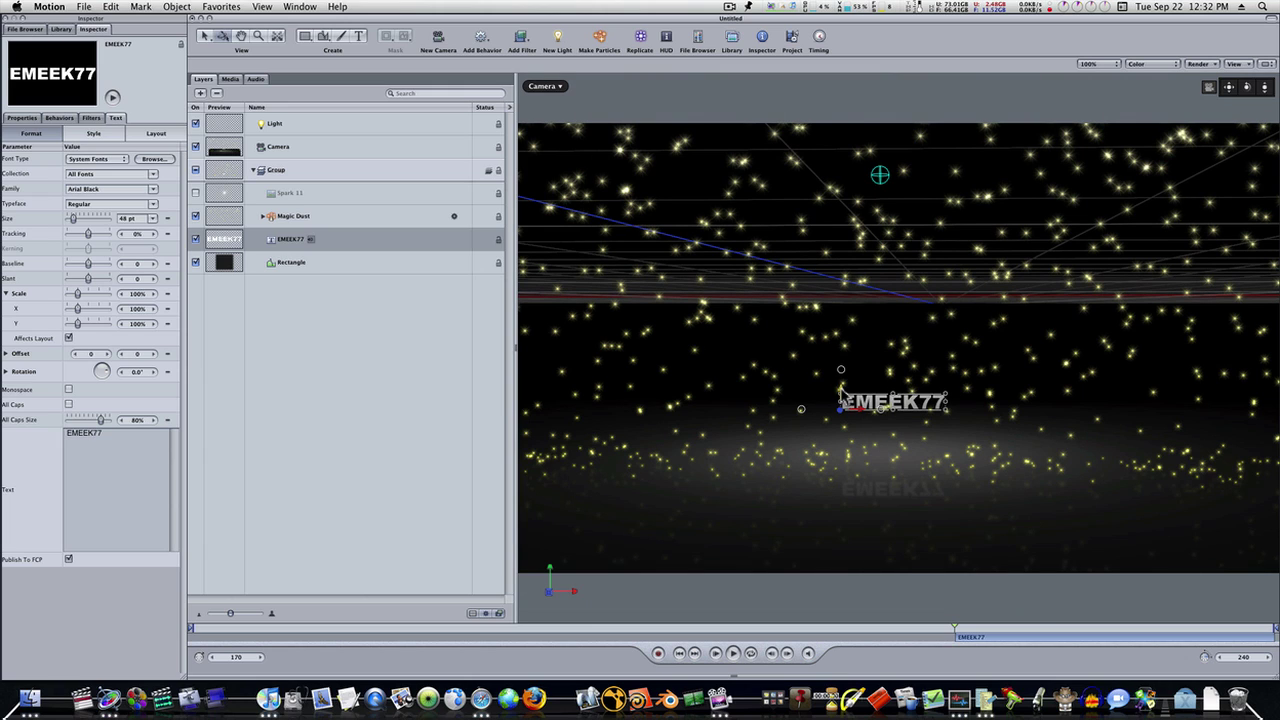
# Enlarge the EMEEK77 title to about 369% and position it standing on the lit floor in front of the camera
pyautogui.moveTo(841, 395); pyautogui.dragTo(853, 427)
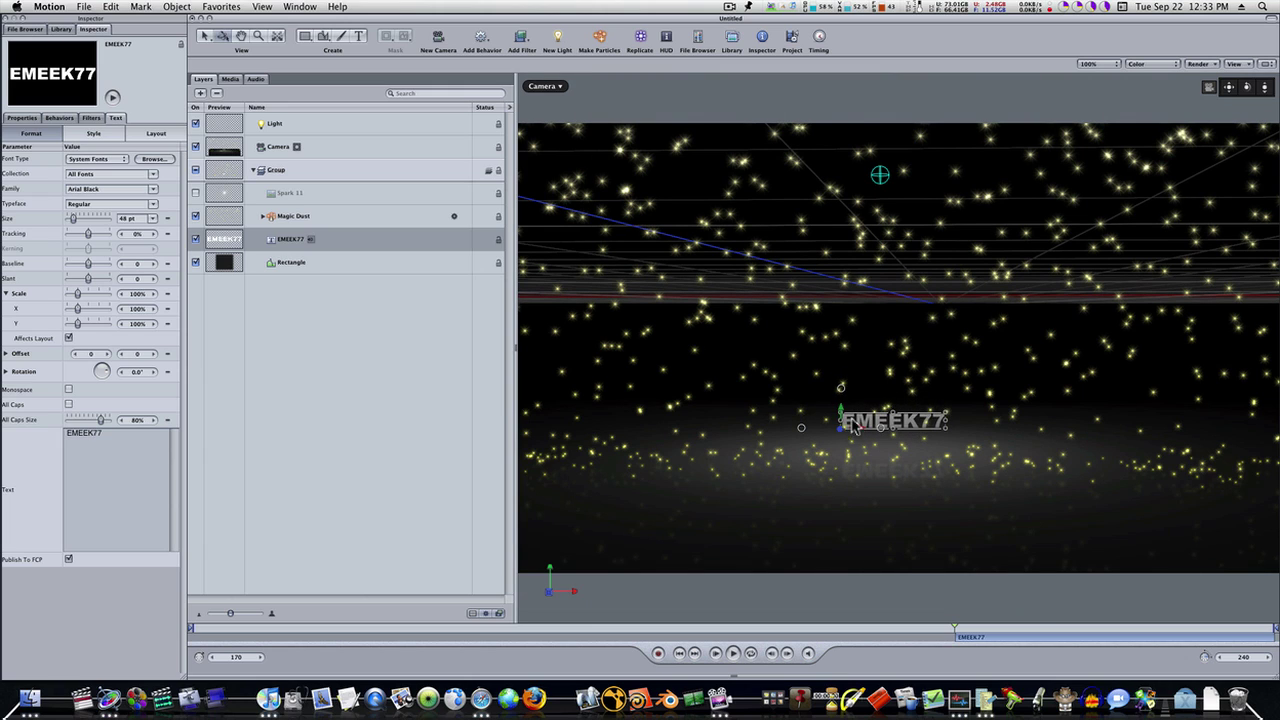
pyautogui.moveTo(945, 418); pyautogui.dragTo(1094, 370)
pyautogui.moveTo(845, 416); pyautogui.dragTo(800, 450)
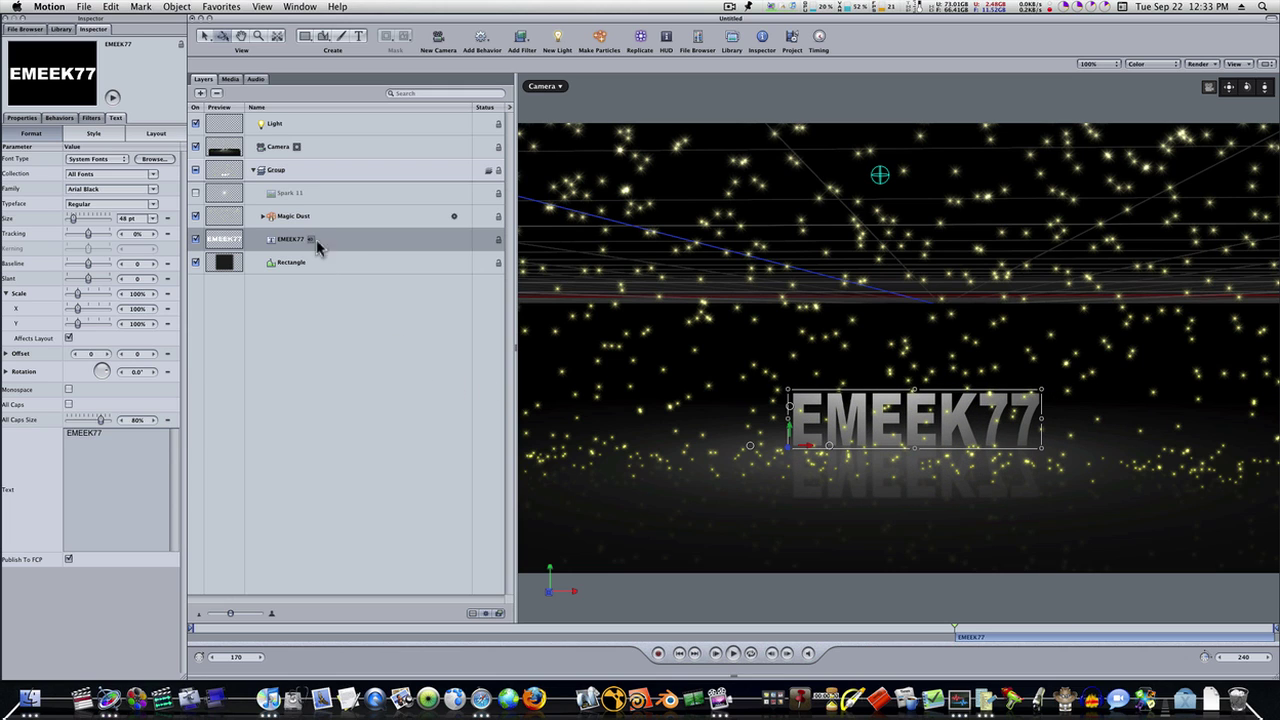
# Turn on Flatten in the EMEEK77 title's text layout
pyautogui.click(286, 177)
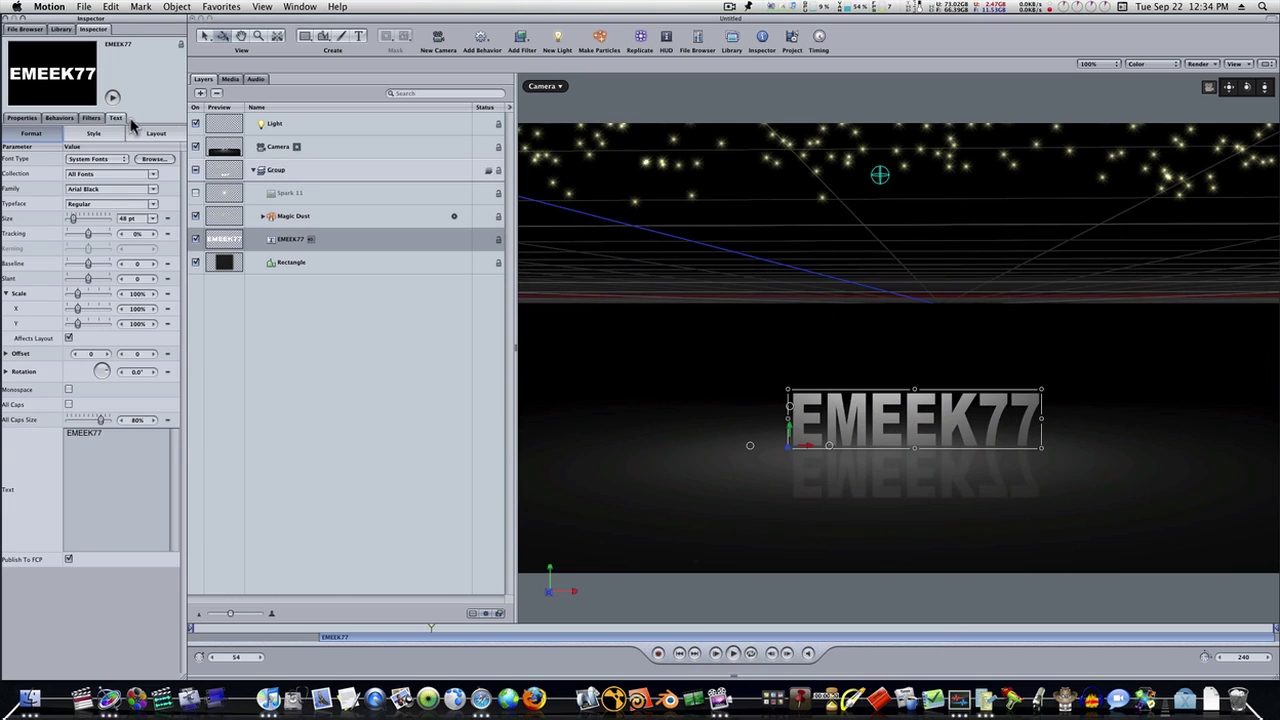
pyautogui.click(155, 136)
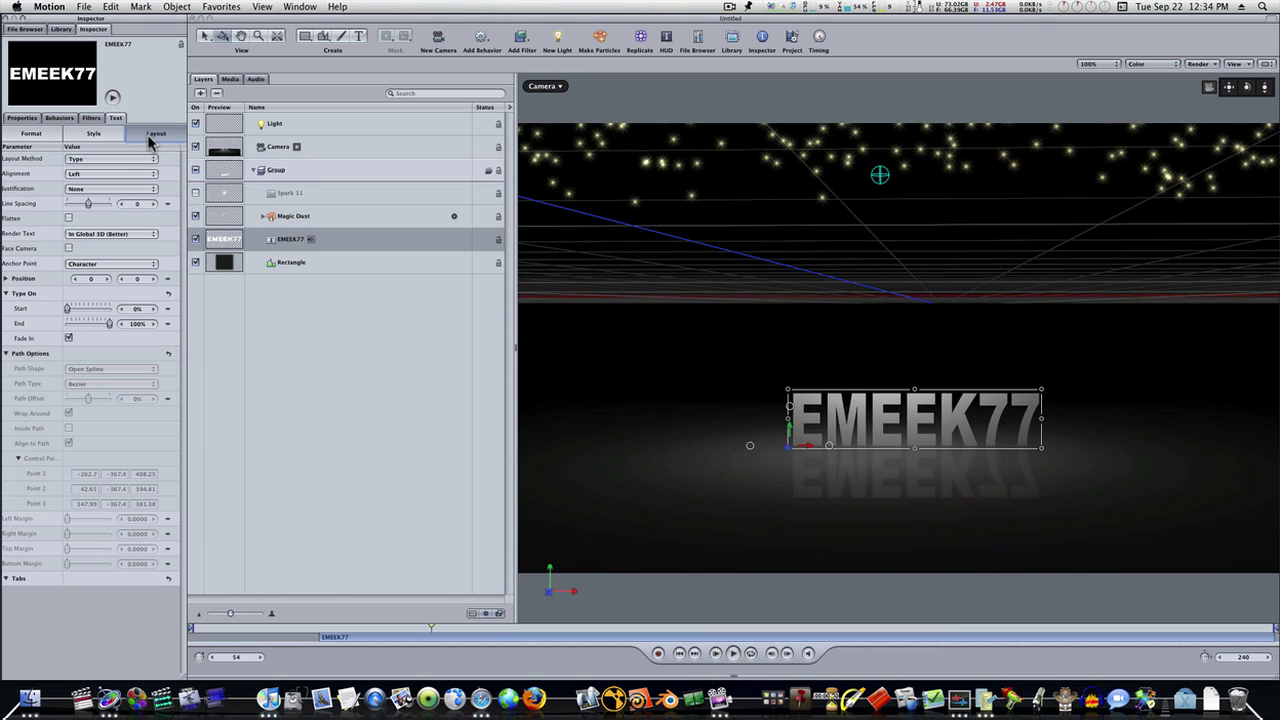
pyautogui.click(68, 218)
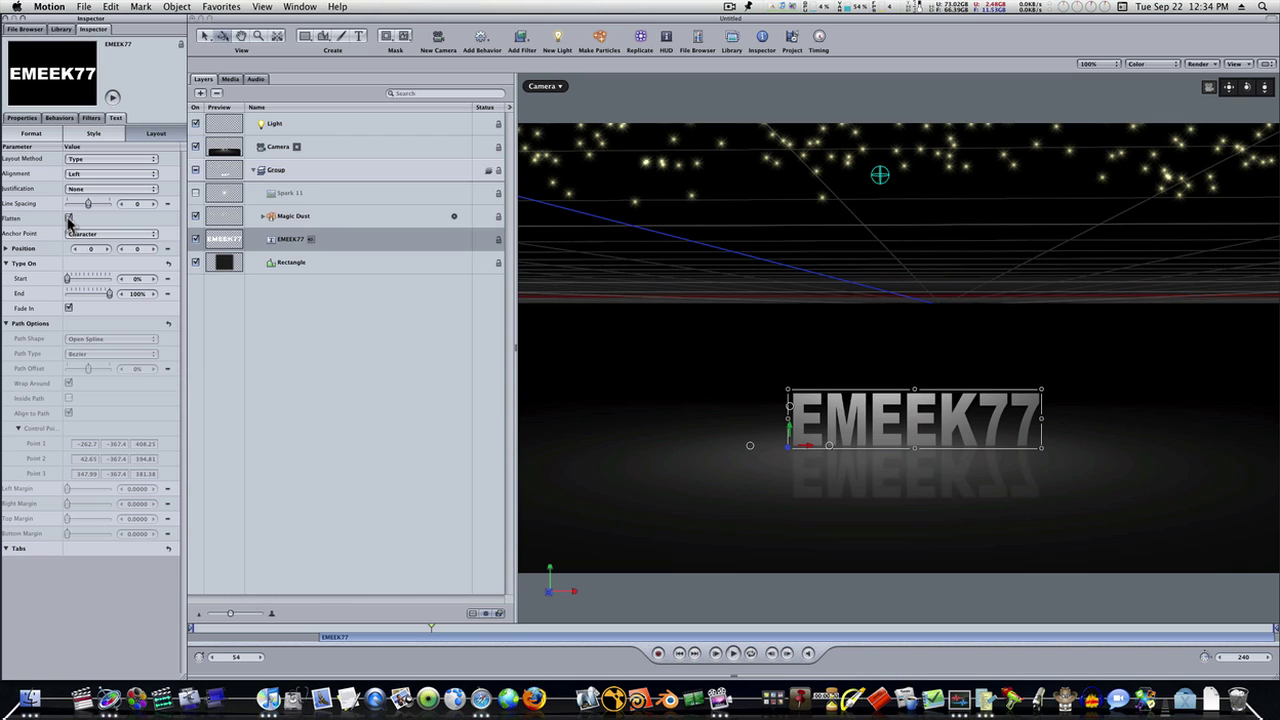
pyautogui.click(20, 118)
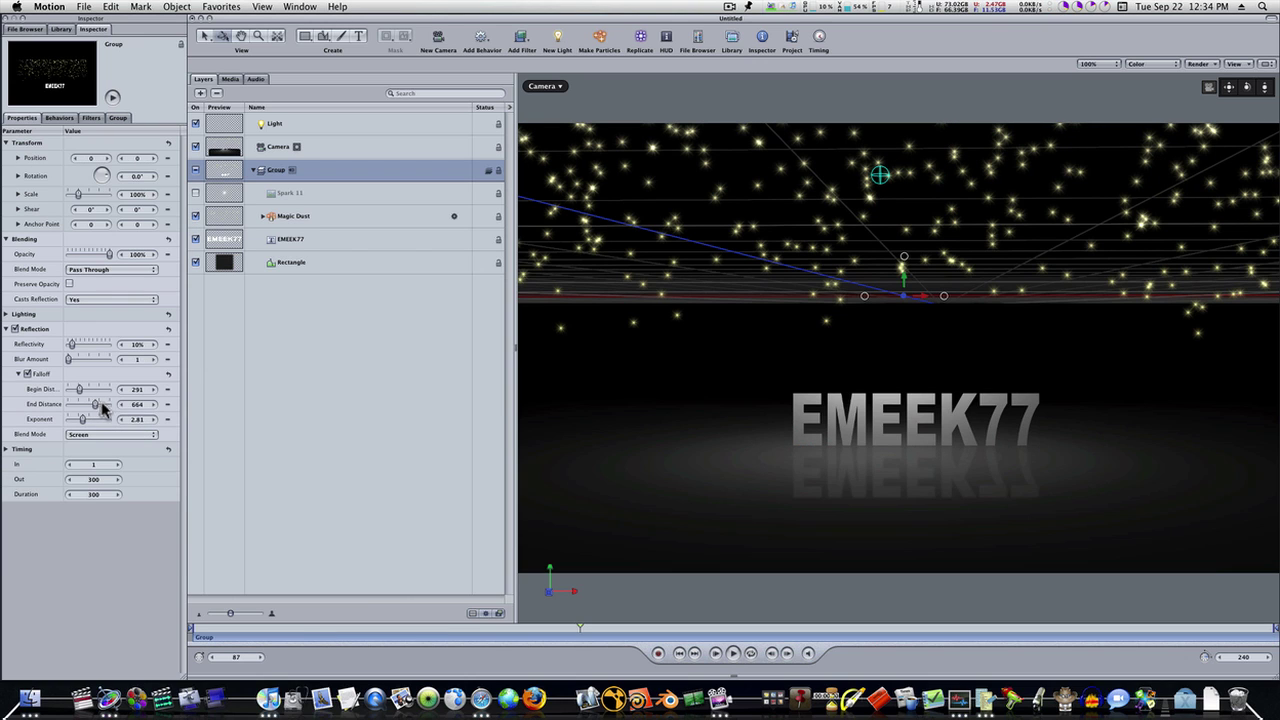
# Apply the Stylize Extrude filter to the EMEEK77 title, with a Distance of about 6.4 and an Angle of about 44°
pyautogui.click(318, 240)
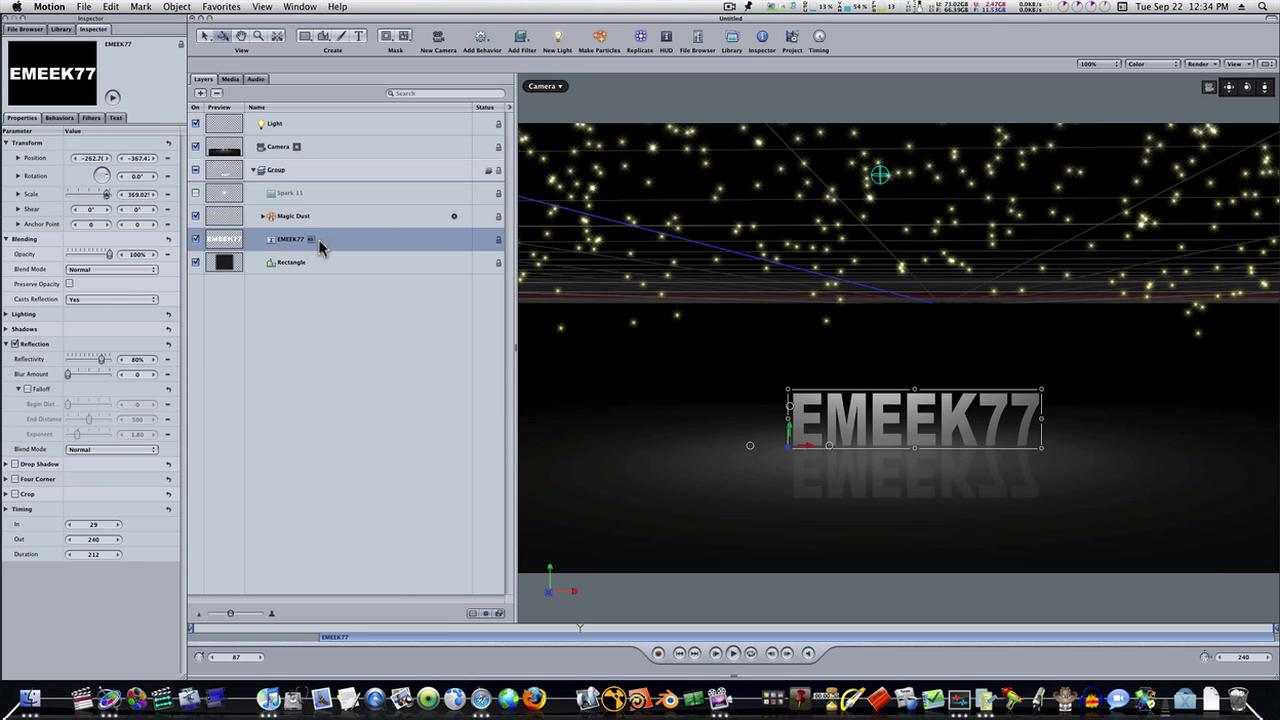
pyautogui.click(522, 40)
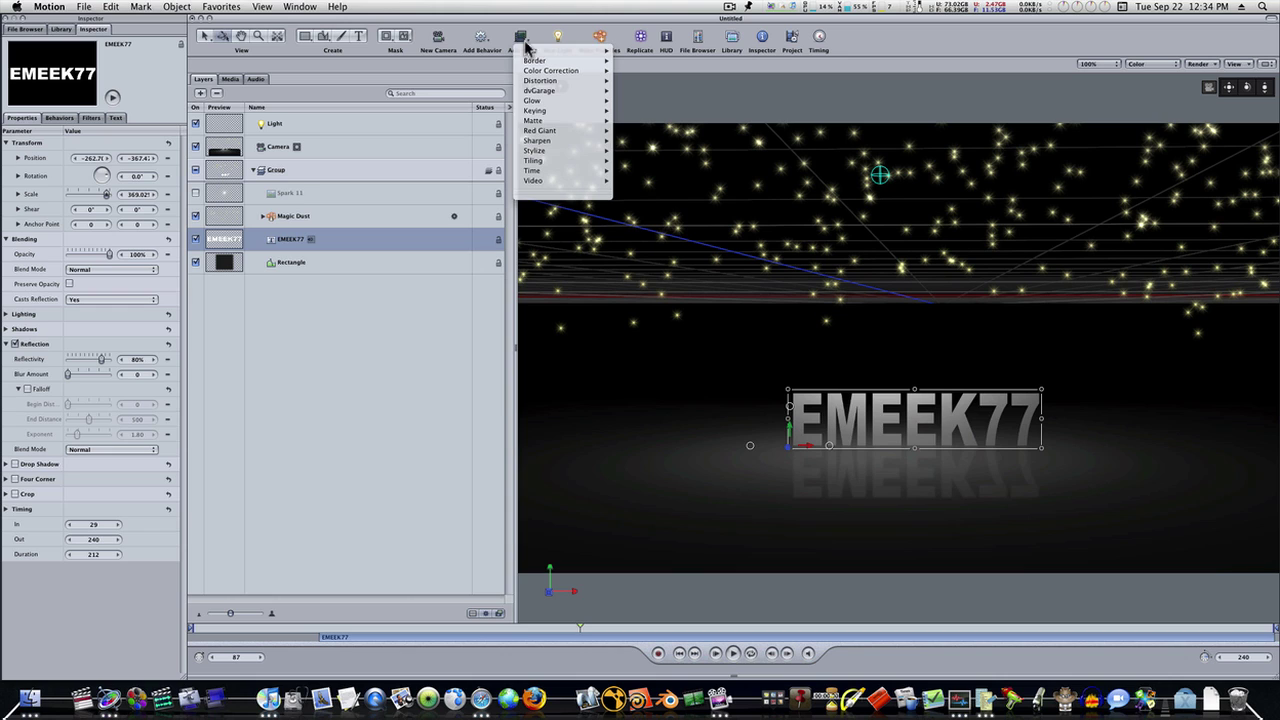
pyautogui.moveTo(537, 152)
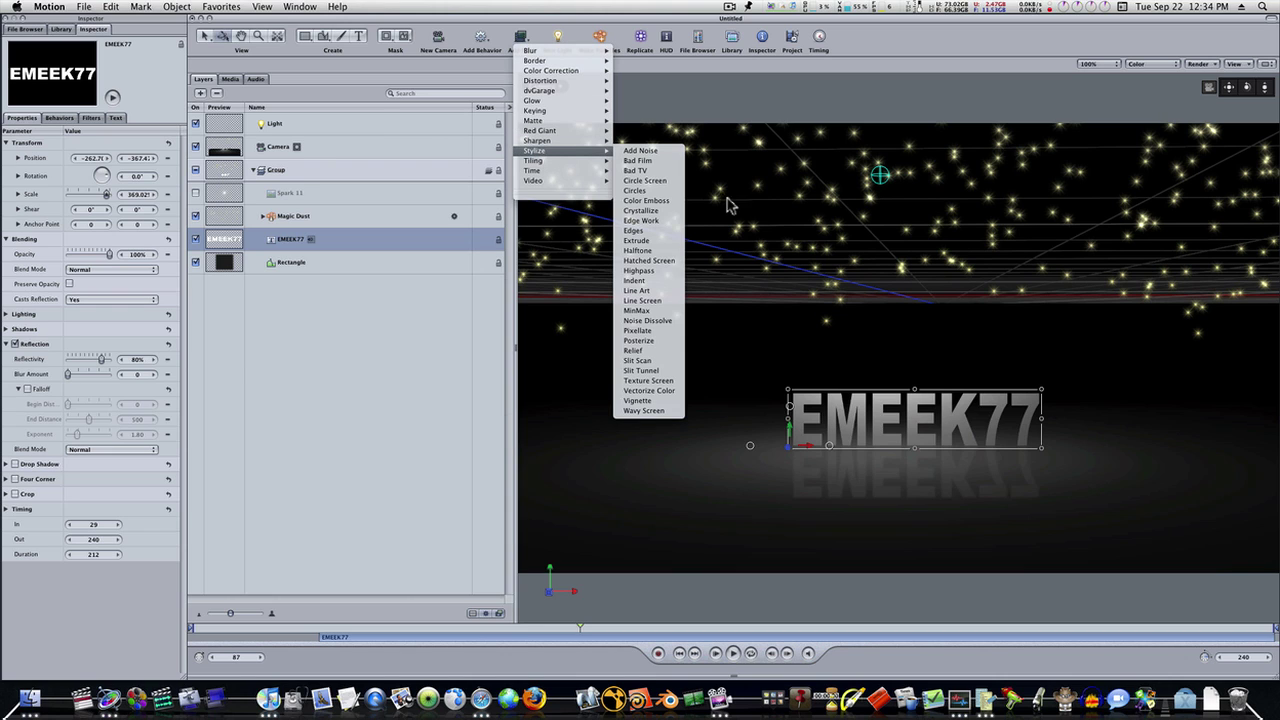
pyautogui.click(656, 241)
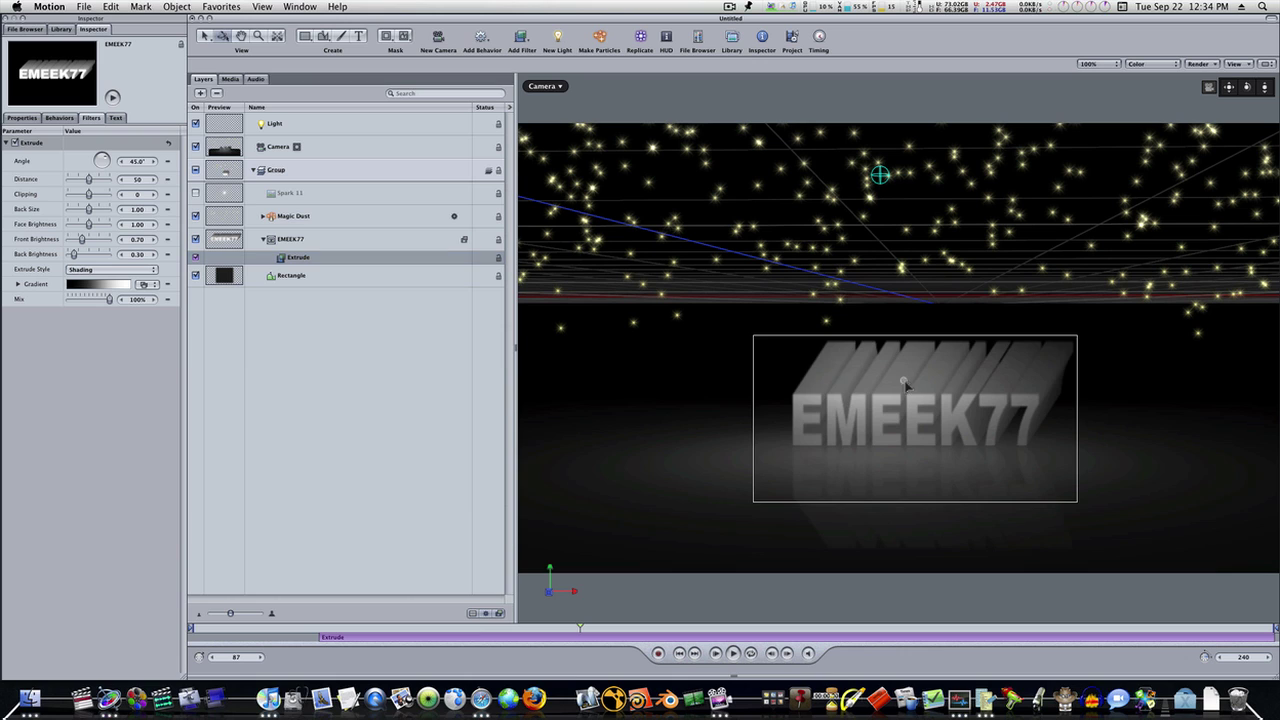
pyautogui.moveTo(903, 381); pyautogui.dragTo(760, 420)
pyautogui.moveTo(885, 399); pyautogui.dragTo(999, 407)
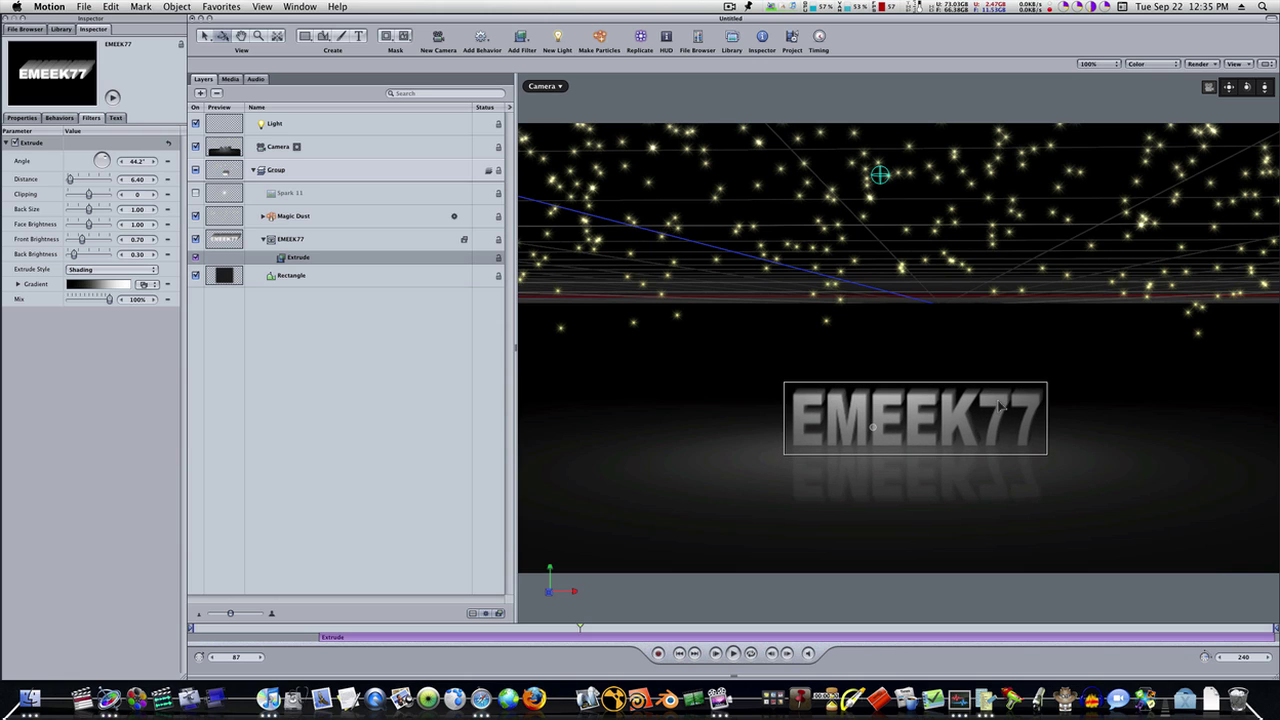
# Play back the extruded title with the falling sparks, stop playback, and return the playhead to frame 2
pyautogui.click(734, 653)
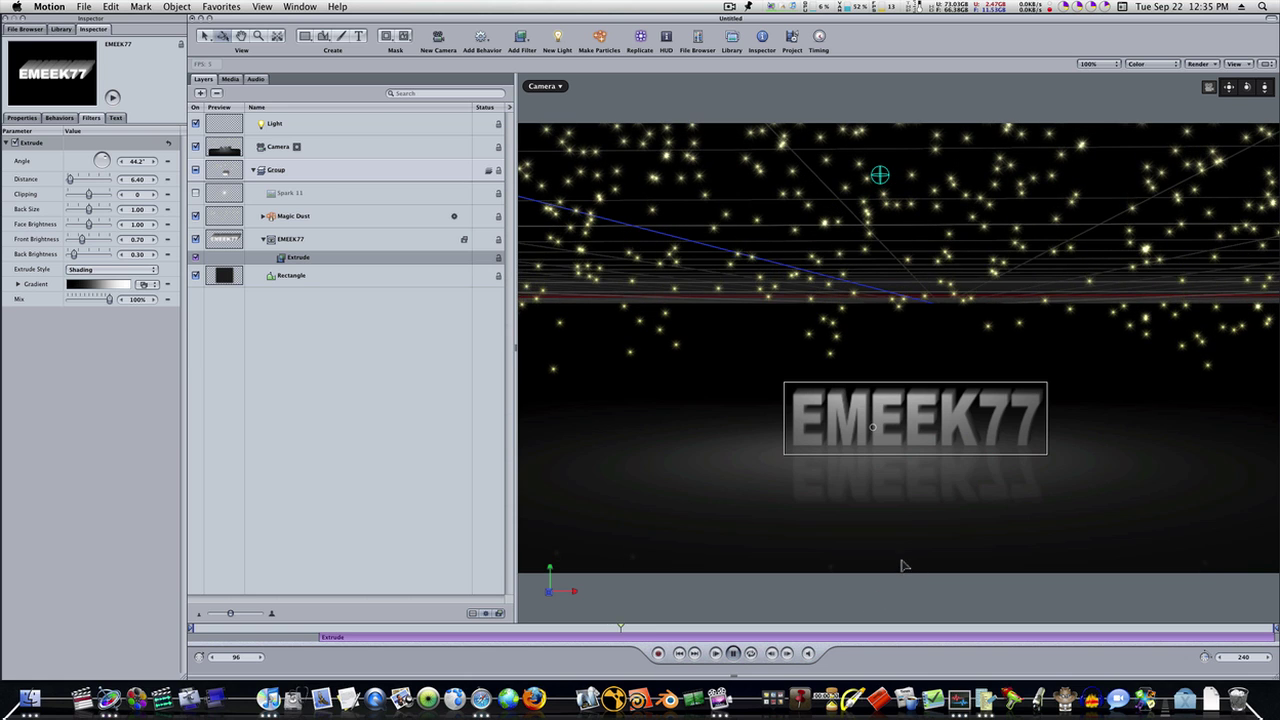
pyautogui.click(574, 490)
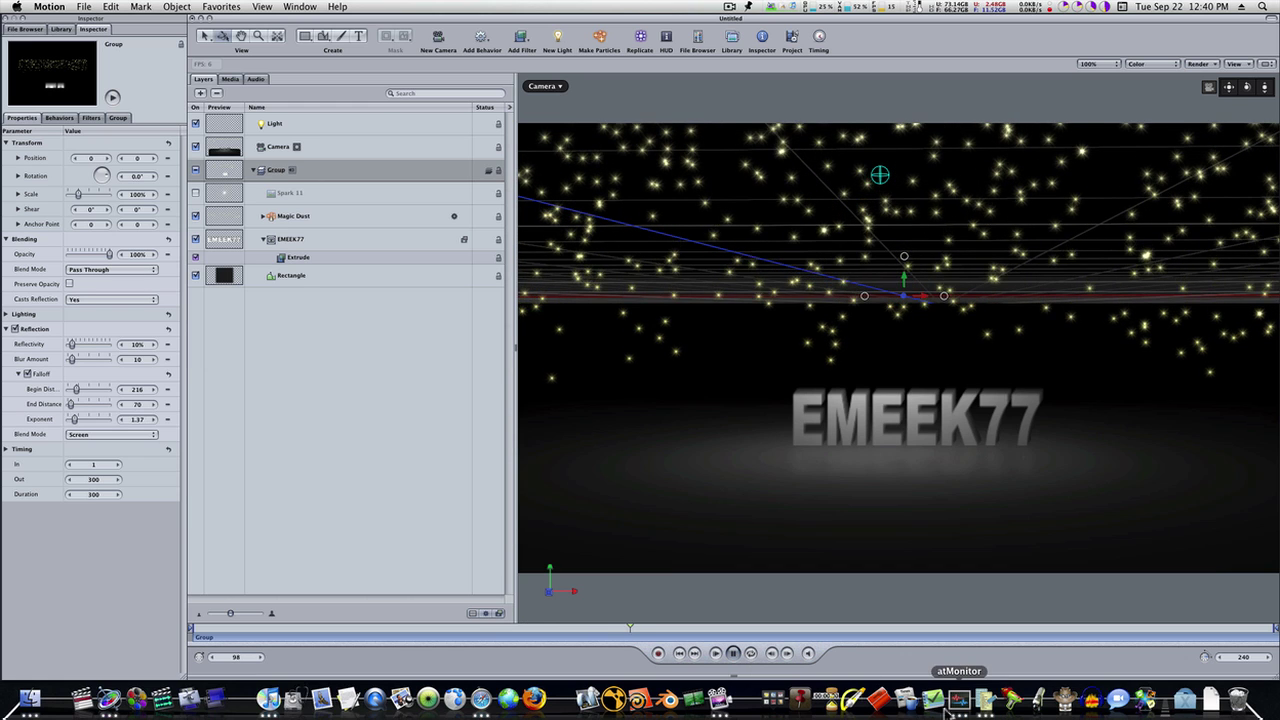
pyautogui.click(733, 653)
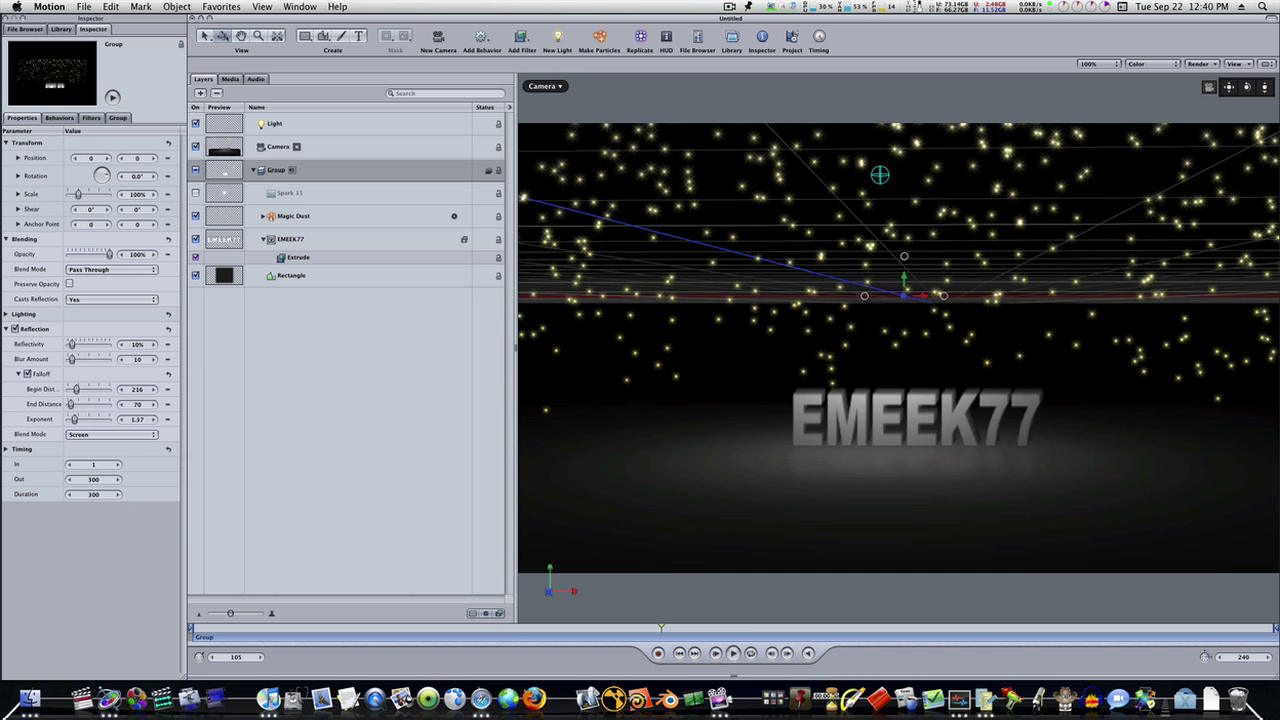
pyautogui.click(214, 634)
pyautogui.moveTo(210, 632); pyautogui.dragTo(197, 632)
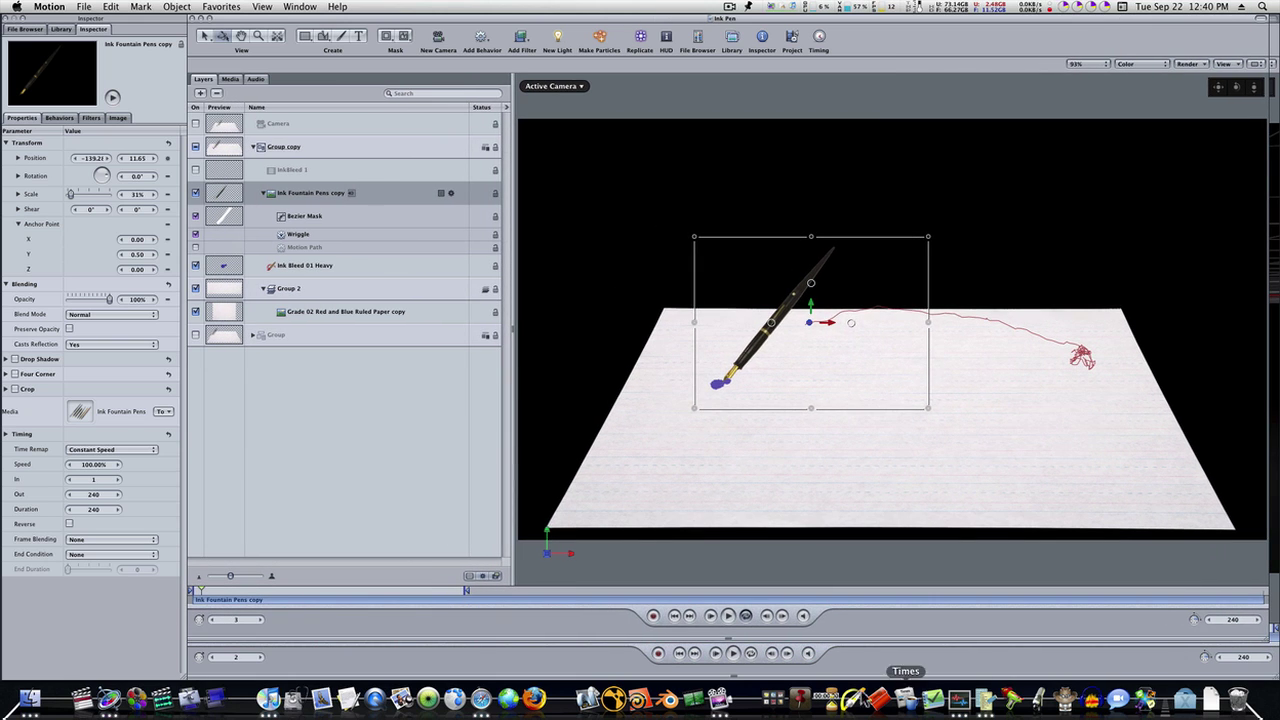
# Play the fountain pen ink animation in the Ink Pen project
pyautogui.click(728, 617)
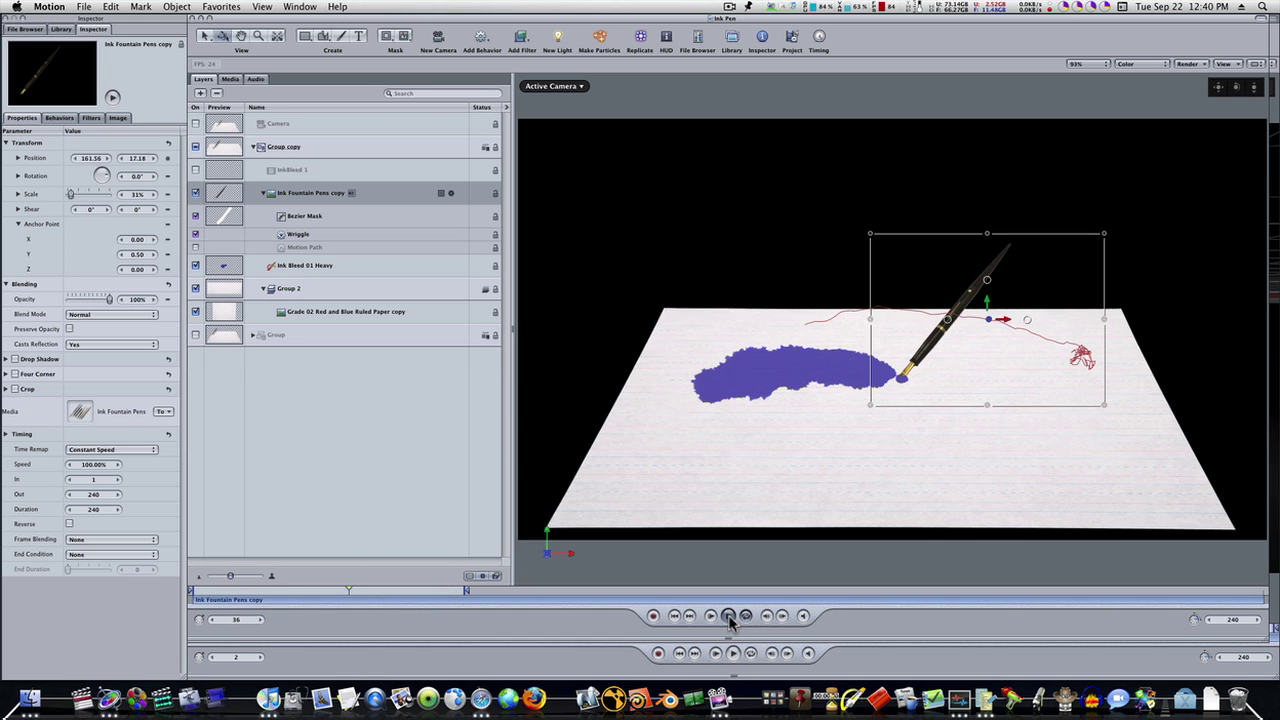